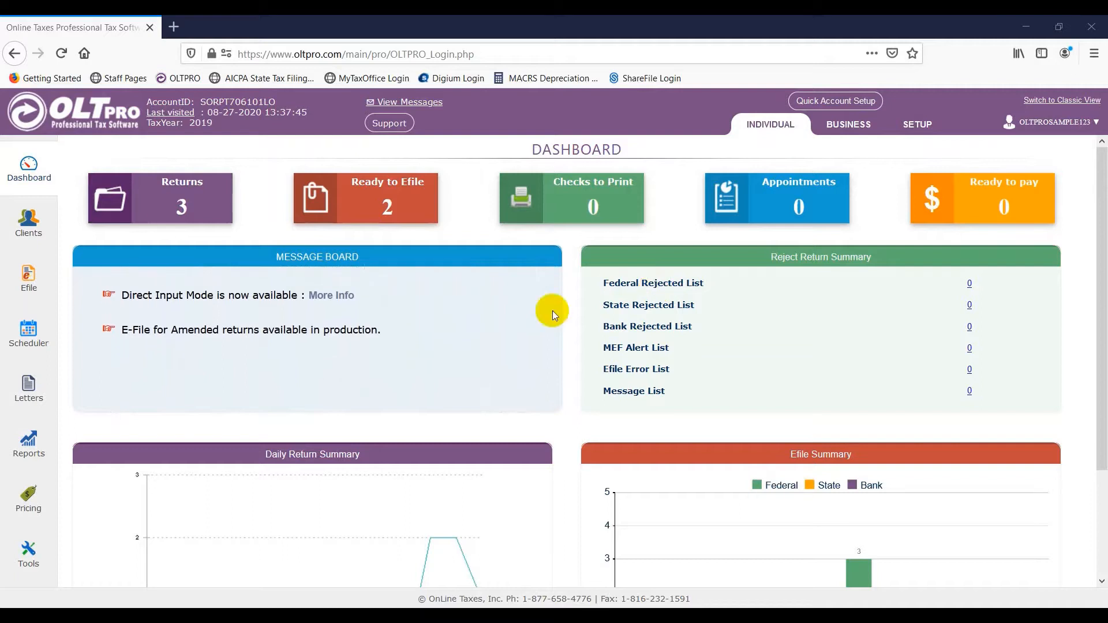
- Open the first client's accepted federal return and confirm filing an amended return for it
{"action": "left_click", "coordinate": [40, 233]}
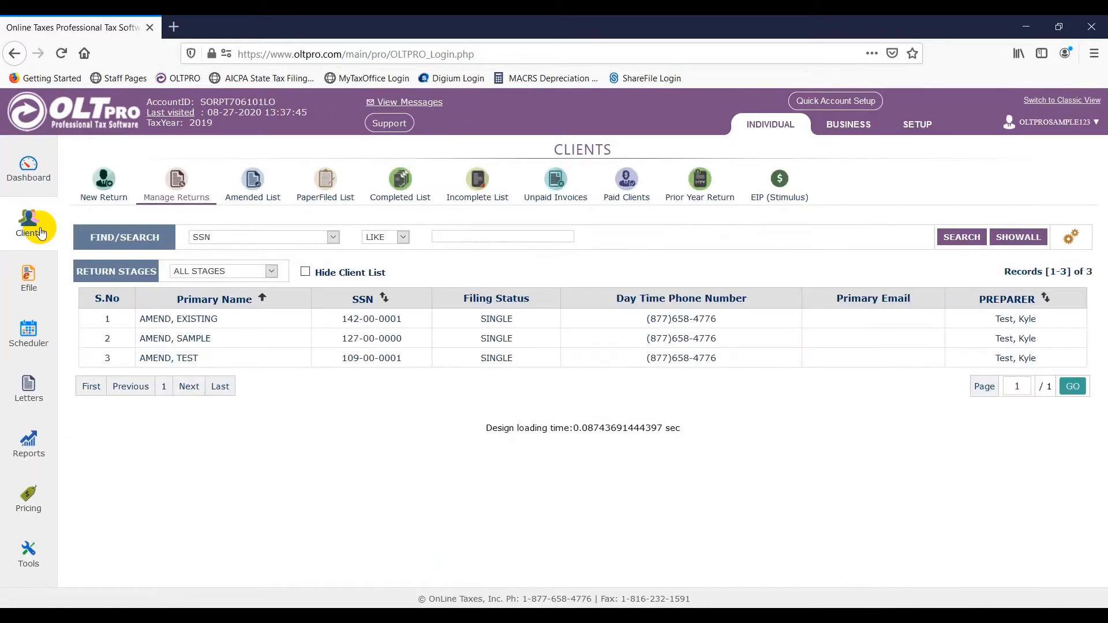
{"action": "double_click", "coordinate": [240, 326]}
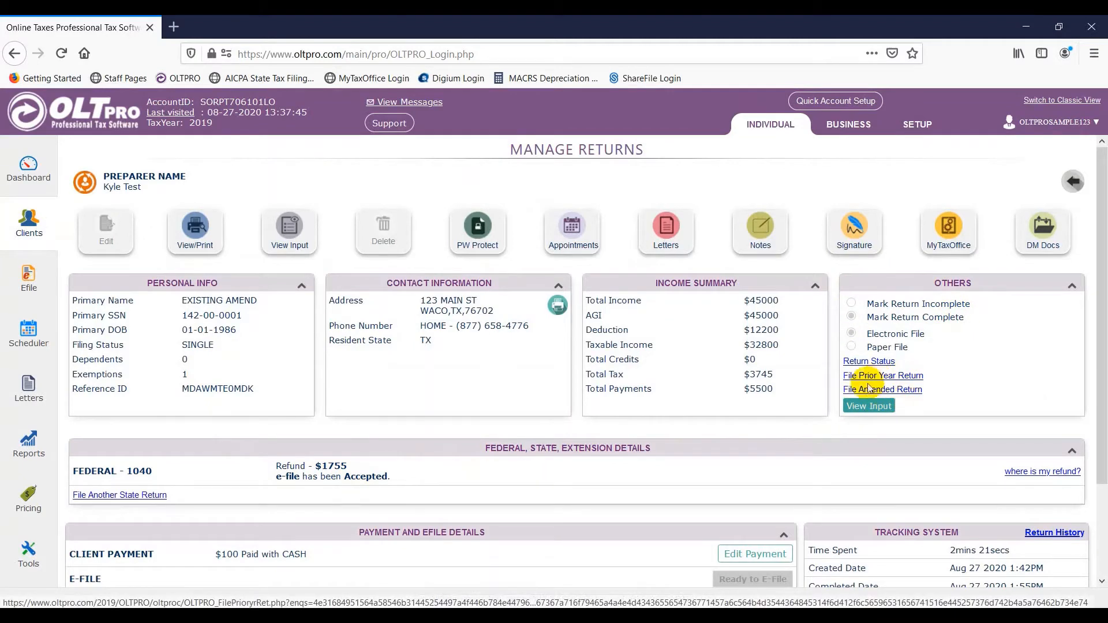
{"action": "left_click", "coordinate": [907, 390]}
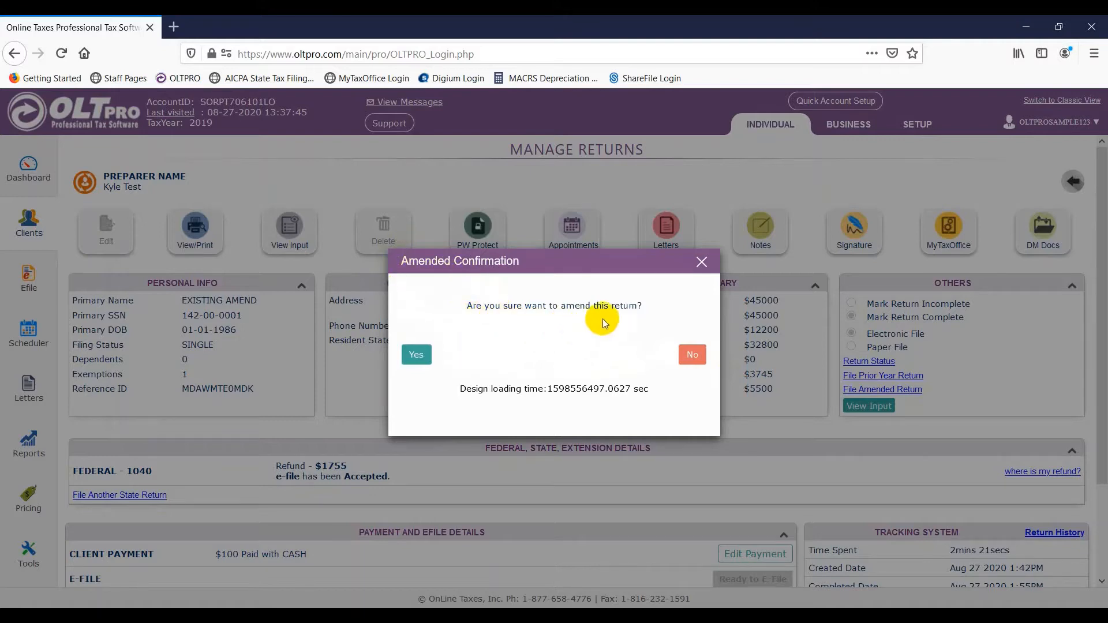
{"action": "left_click", "coordinate": [417, 355]}
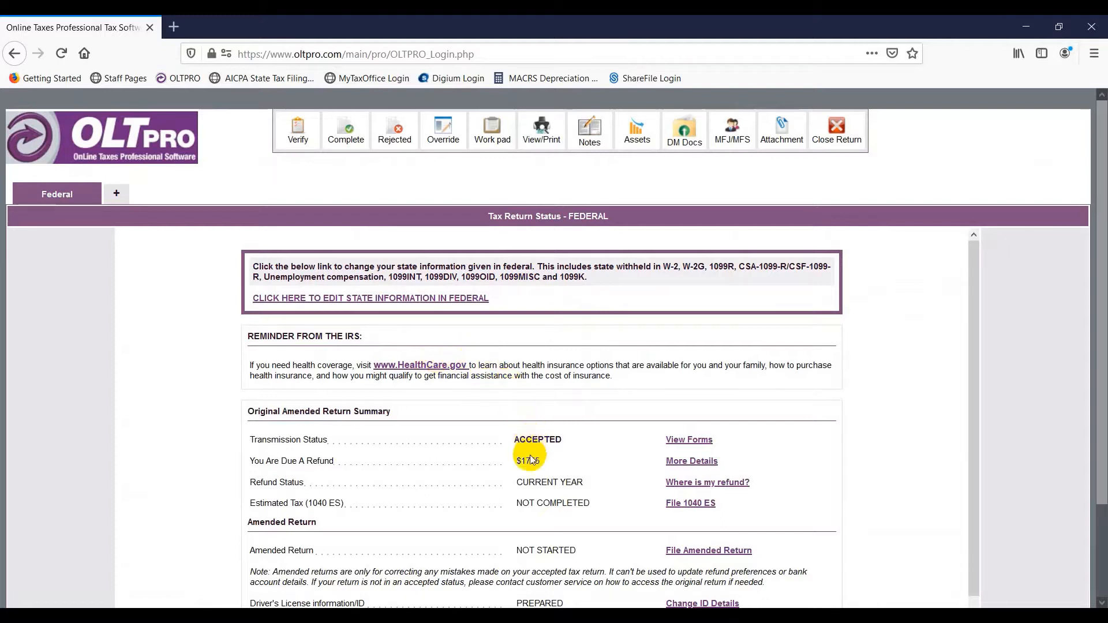
- Begin a new amended return with FED selected as the return to amend, continuing to Form 1040X
{"action": "scroll", "coordinate": [530, 460], "scroll_direction": "down", "scroll_amount": 1}
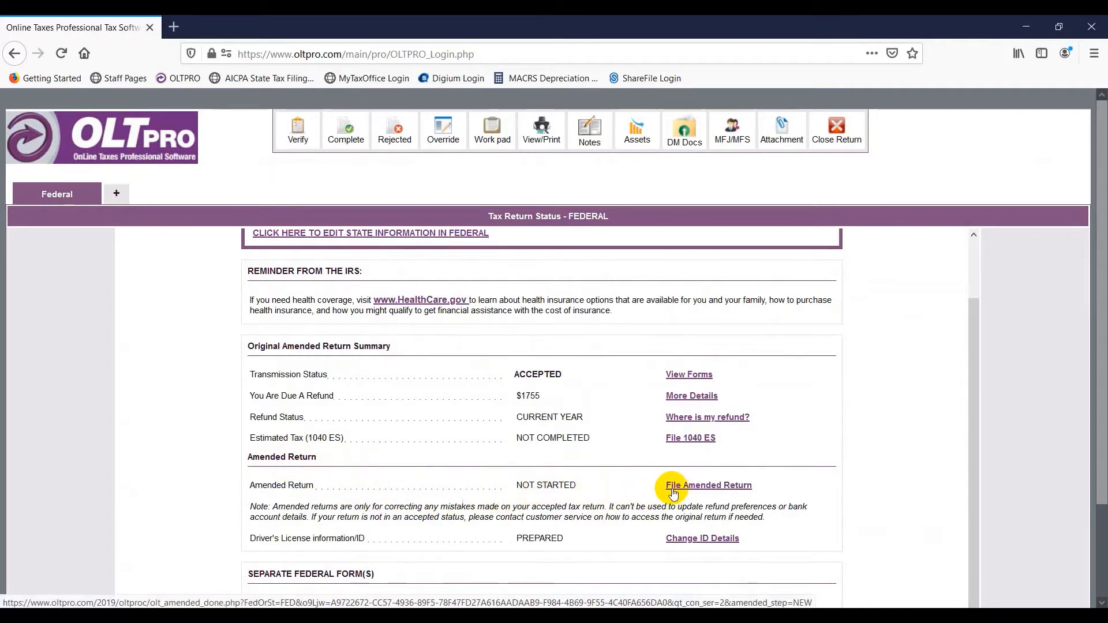
{"action": "left_click", "coordinate": [711, 489]}
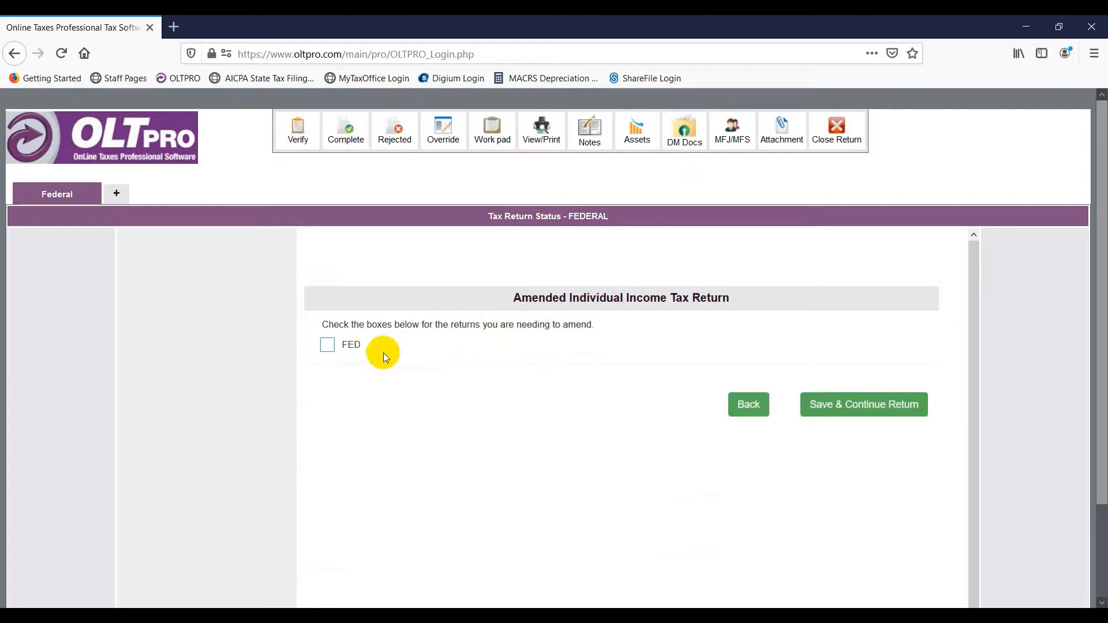
{"action": "left_click", "coordinate": [328, 345]}
{"action": "left_click", "coordinate": [862, 414]}
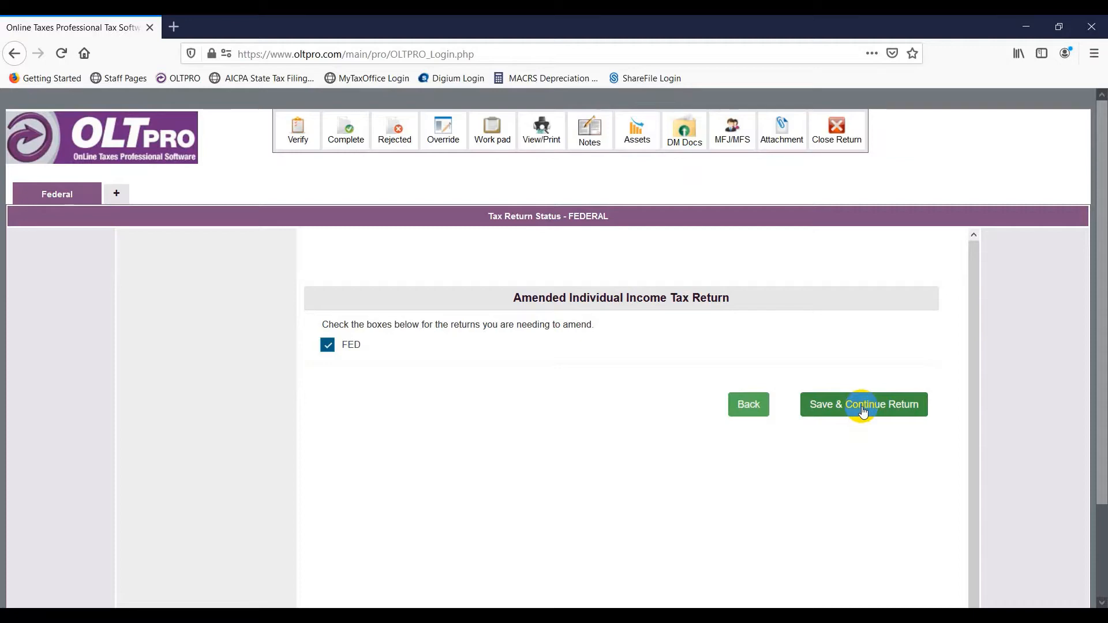
{"action": "left_click", "coordinate": [863, 411]}
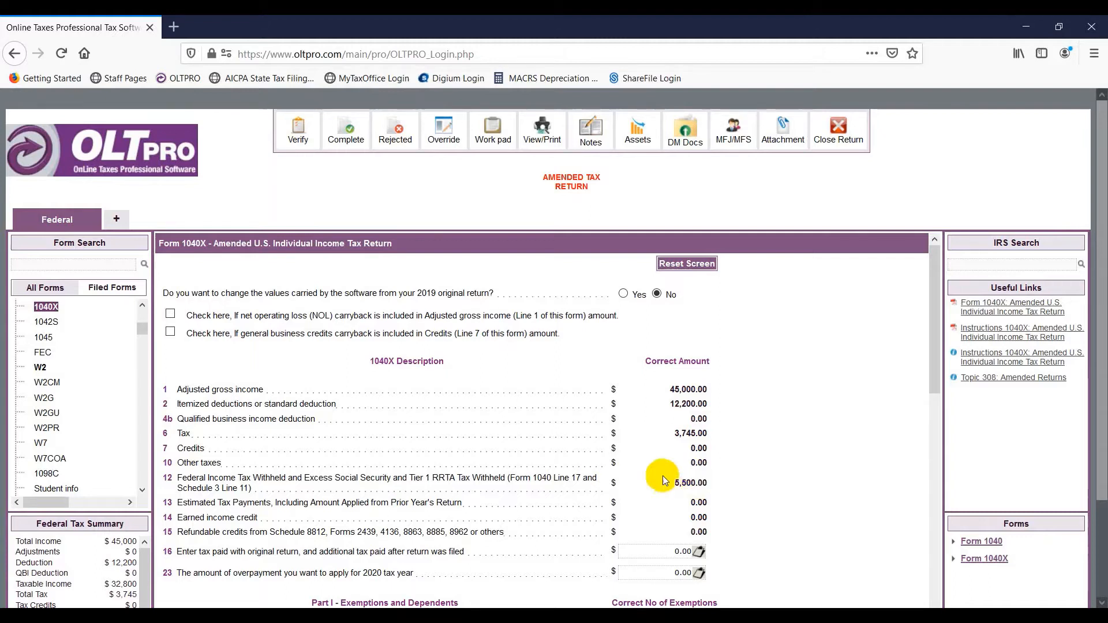
- Find the 1099INT interest income form through Form Search and add a new entry
{"action": "left_click", "coordinate": [107, 265]}
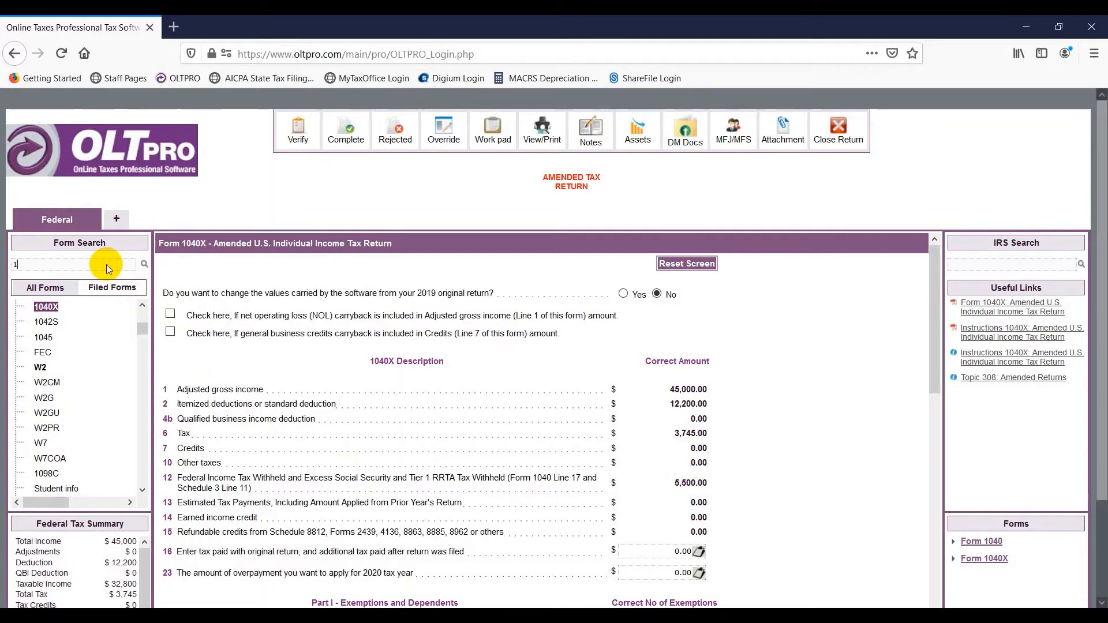
{"action": "type", "text": "1099int"}
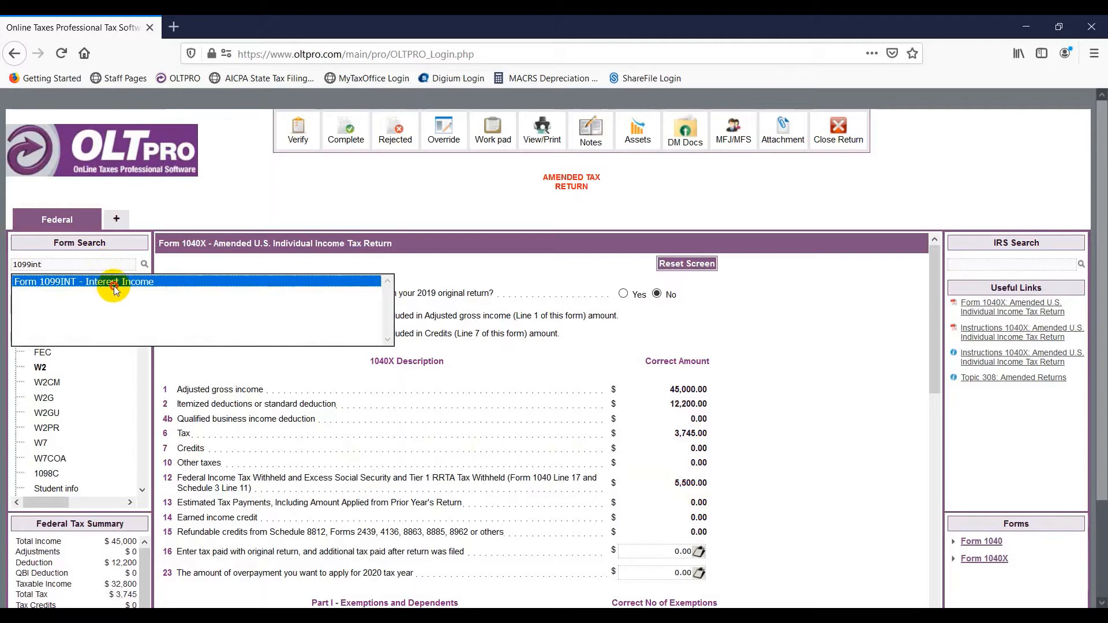
{"action": "left_click", "coordinate": [113, 285]}
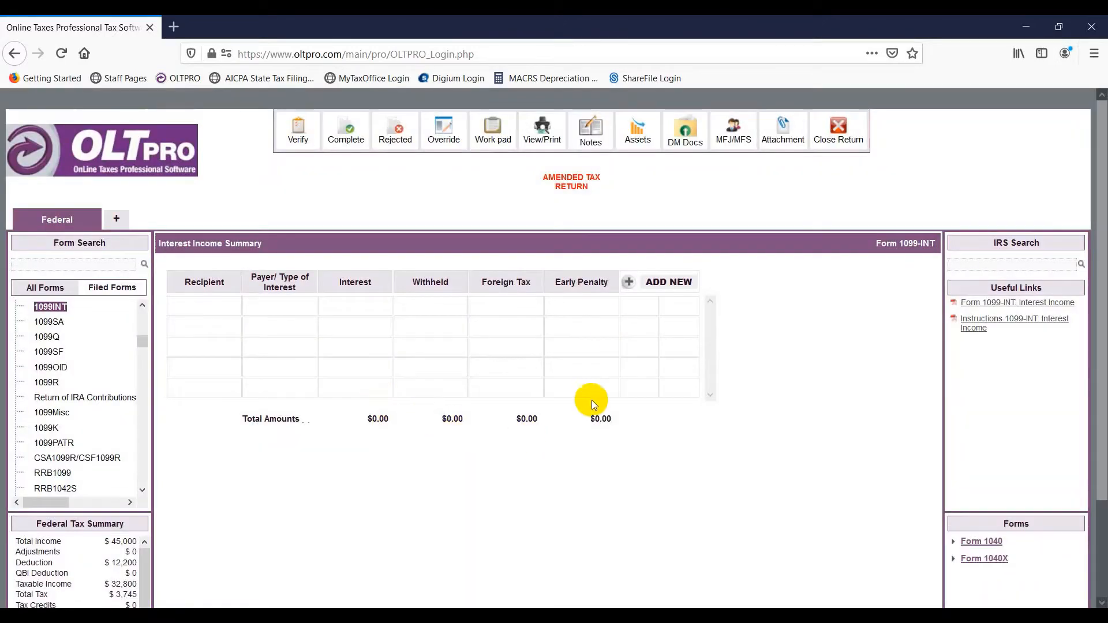
{"action": "left_click", "coordinate": [628, 282]}
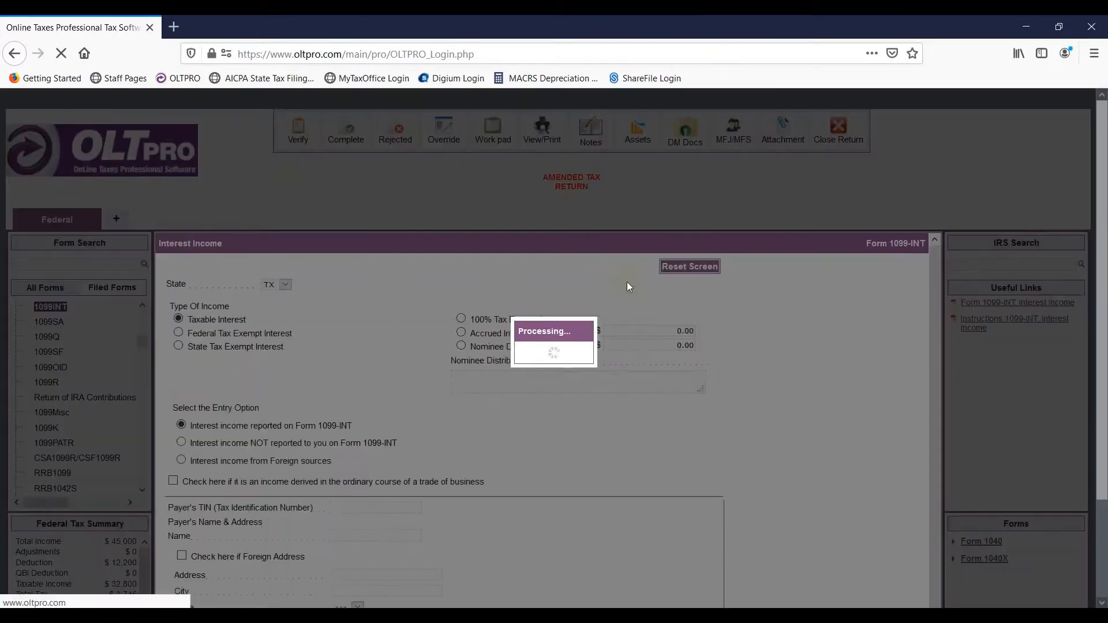
- Enter the payer's TIN, the name Bank, the payer's street address and ZIP code
{"action": "scroll", "coordinate": [491, 300], "scroll_direction": "down", "scroll_amount": 3}
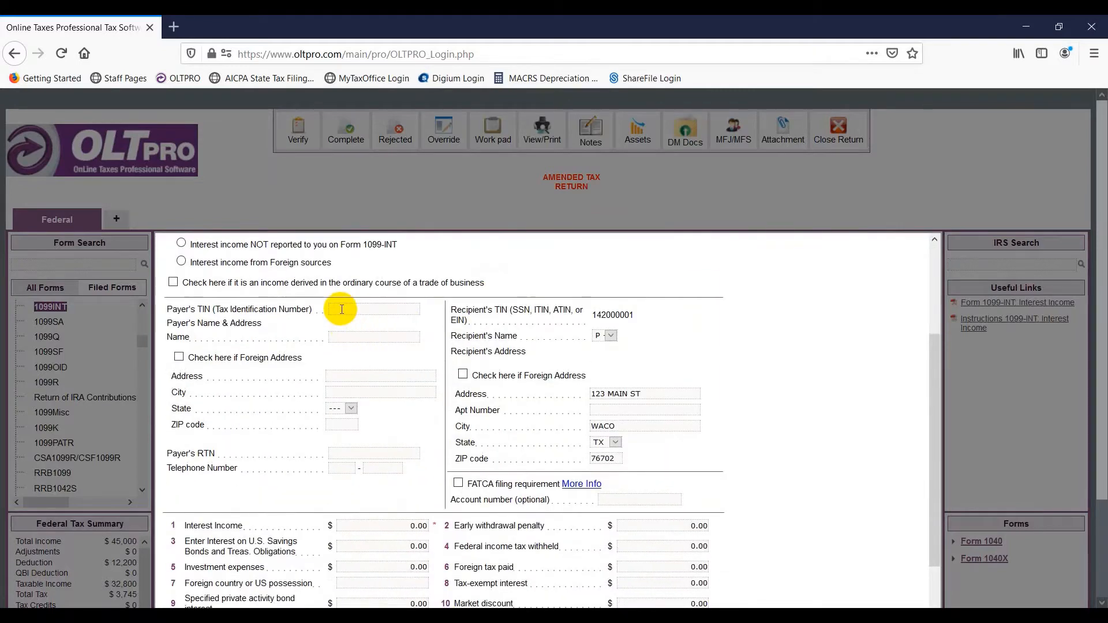
{"action": "left_click", "coordinate": [341, 309]}
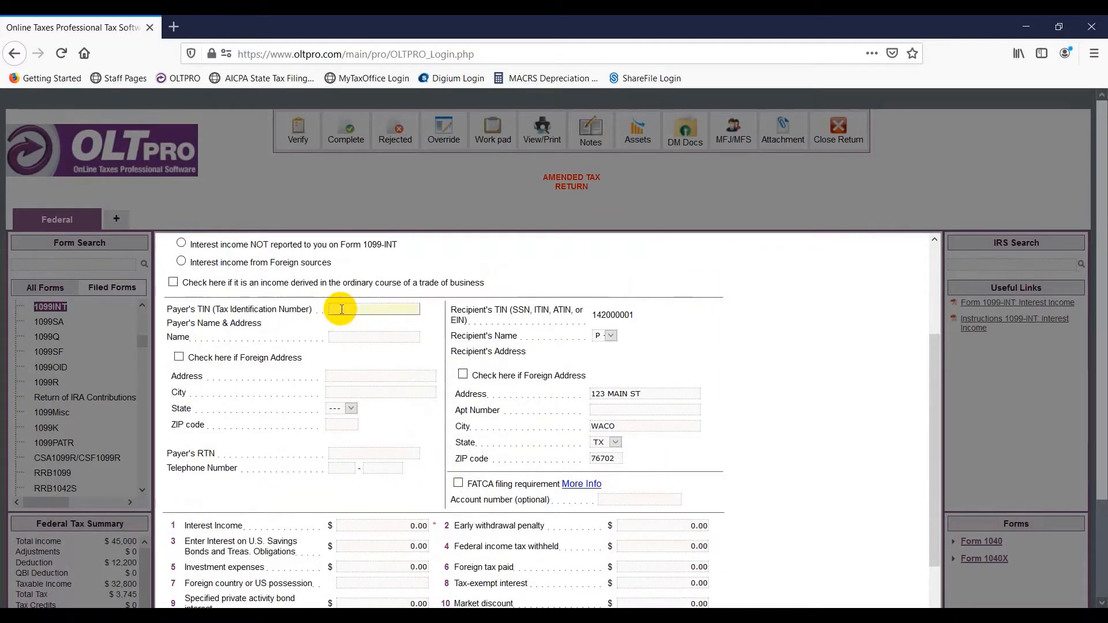
{"action": "type", "text": "481234567"}
{"action": "key", "text": "Tab"}
{"action": "type", "text": "Bank"}
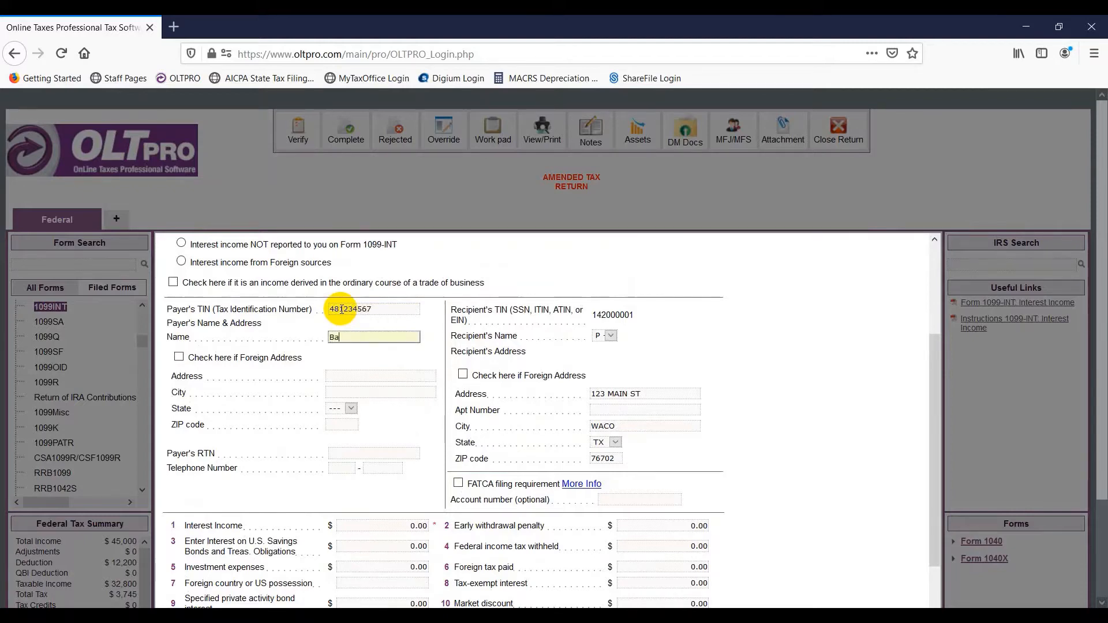
{"action": "key", "text": "Tab"}
{"action": "key", "text": "Tab"}
{"action": "type", "text": "123 Main st"}
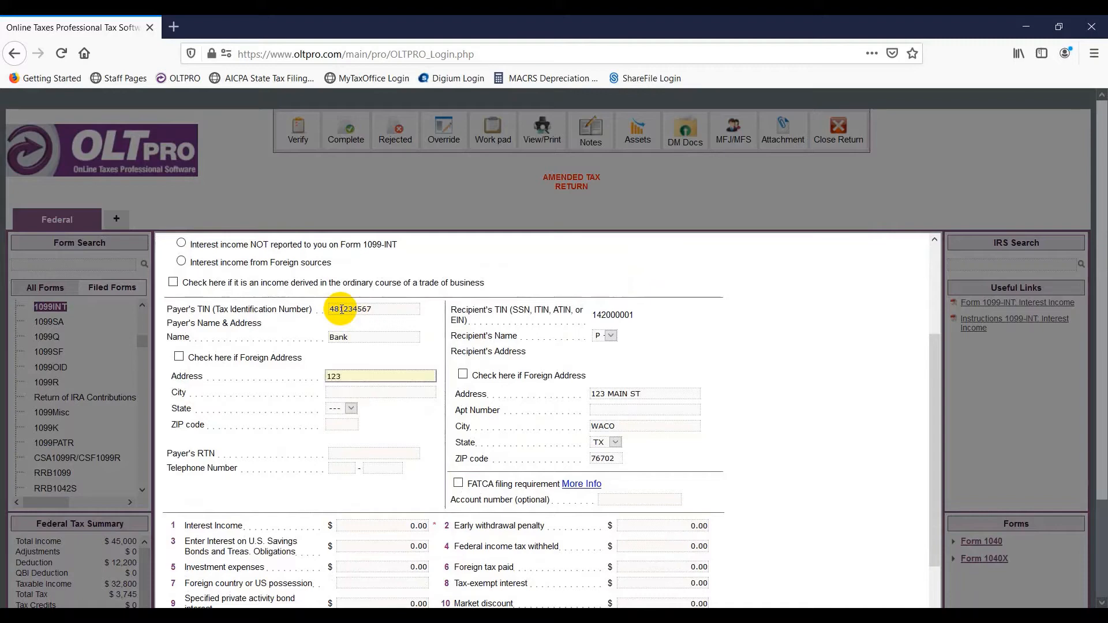
{"action": "key", "text": "Tab"}
{"action": "key", "text": "Tab"}
{"action": "key", "text": "Tab"}
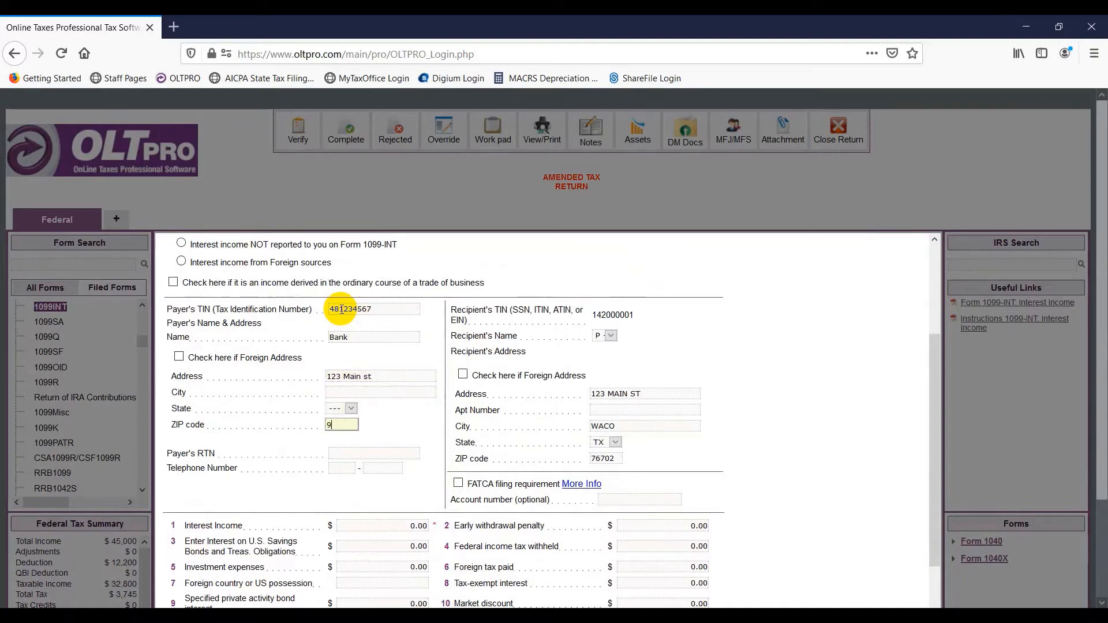
{"action": "type", "text": "90210"}
{"action": "key", "text": "Tab"}
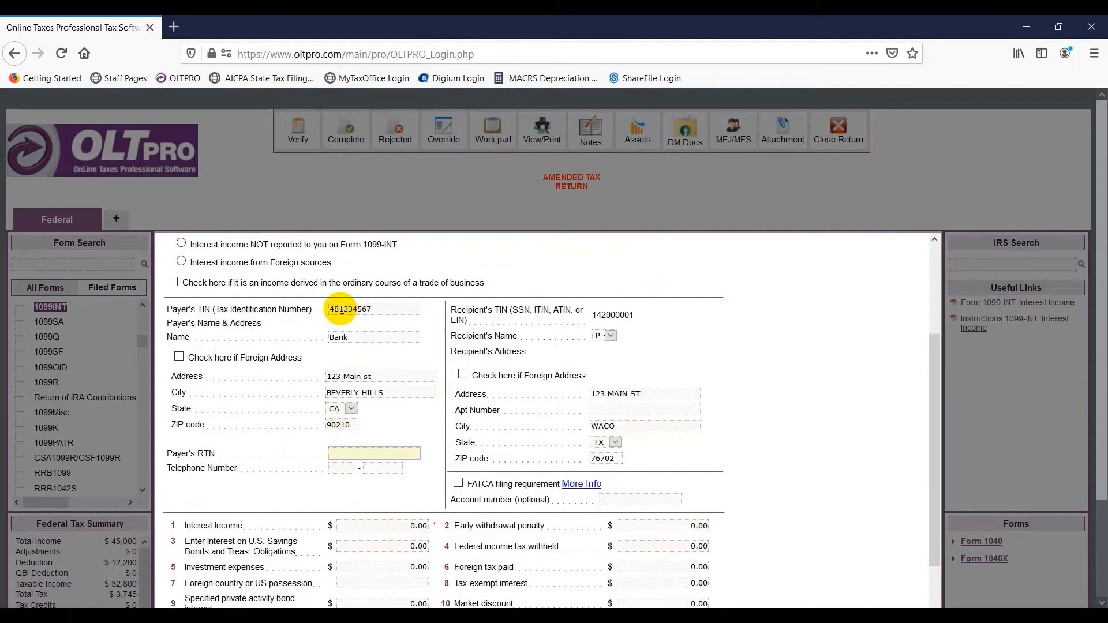
- Enter 500 as Box 1 interest income and save the 1099-INT
{"action": "scroll", "coordinate": [415, 455], "scroll_direction": "down", "scroll_amount": 3}
{"action": "left_click", "coordinate": [388, 374]}
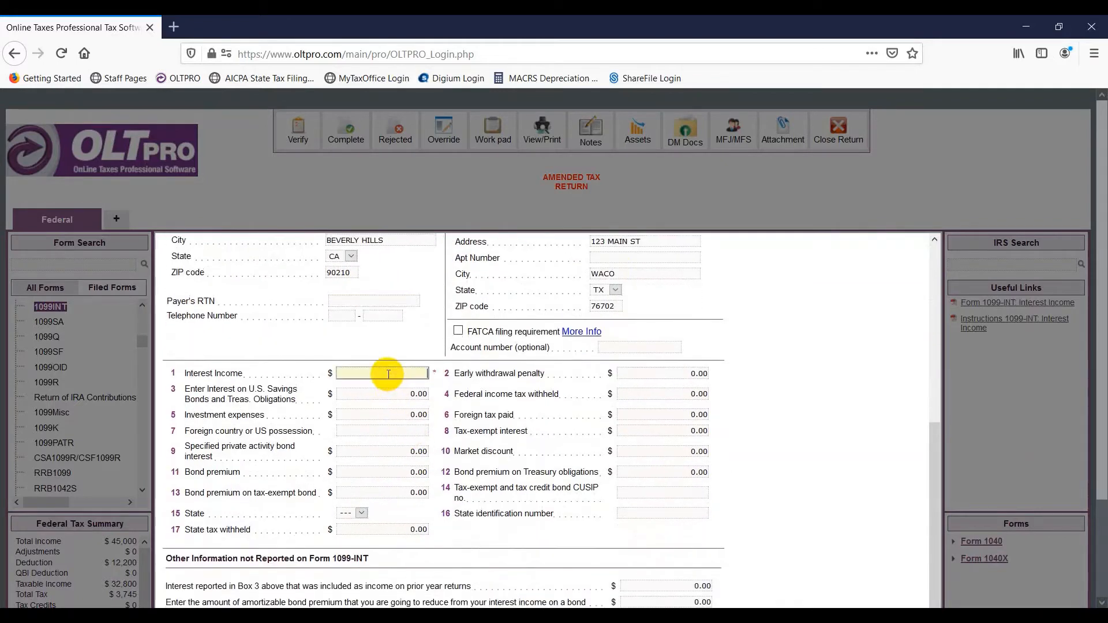
{"action": "type", "text": "500"}
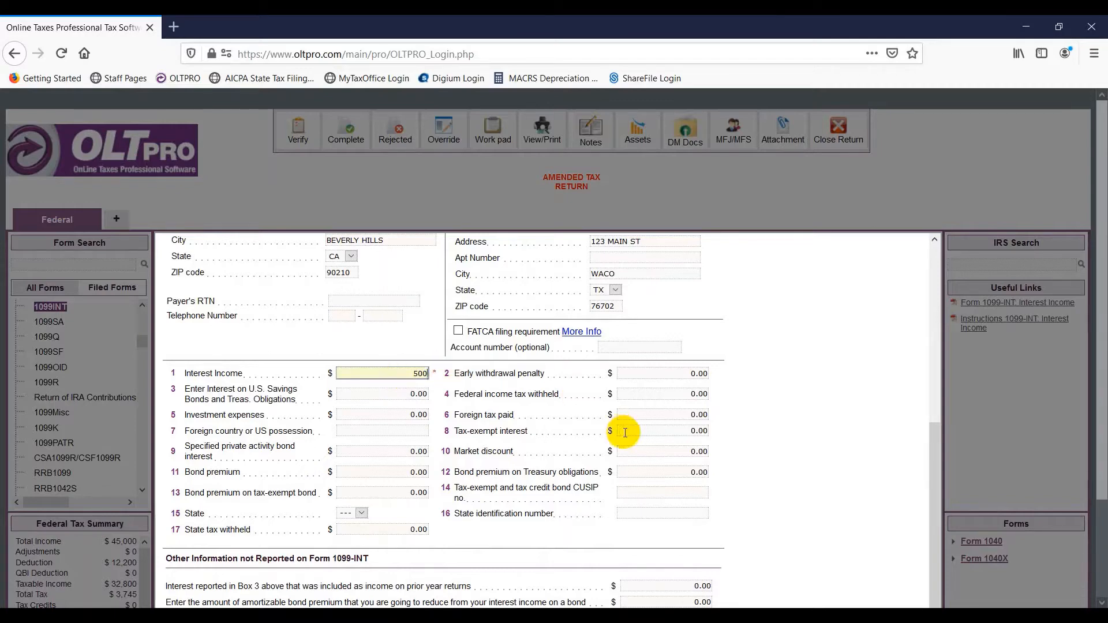
{"action": "scroll", "coordinate": [624, 431], "scroll_direction": "down", "scroll_amount": 1}
{"action": "scroll", "coordinate": [1034, 410], "scroll_direction": "down", "scroll_amount": 3}
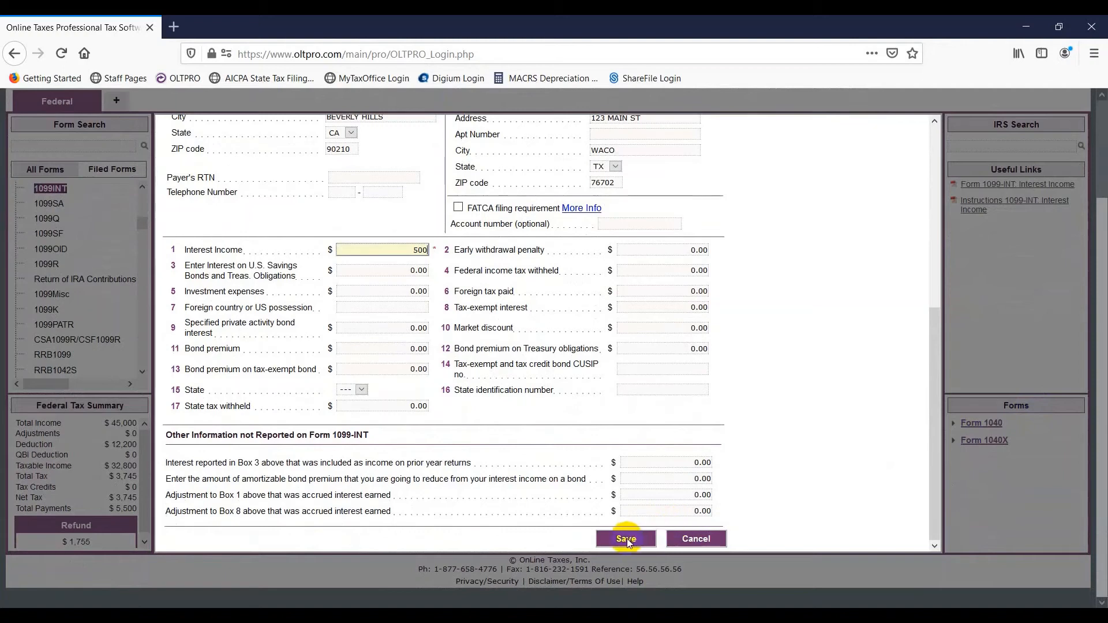
{"action": "left_click", "coordinate": [627, 539]}
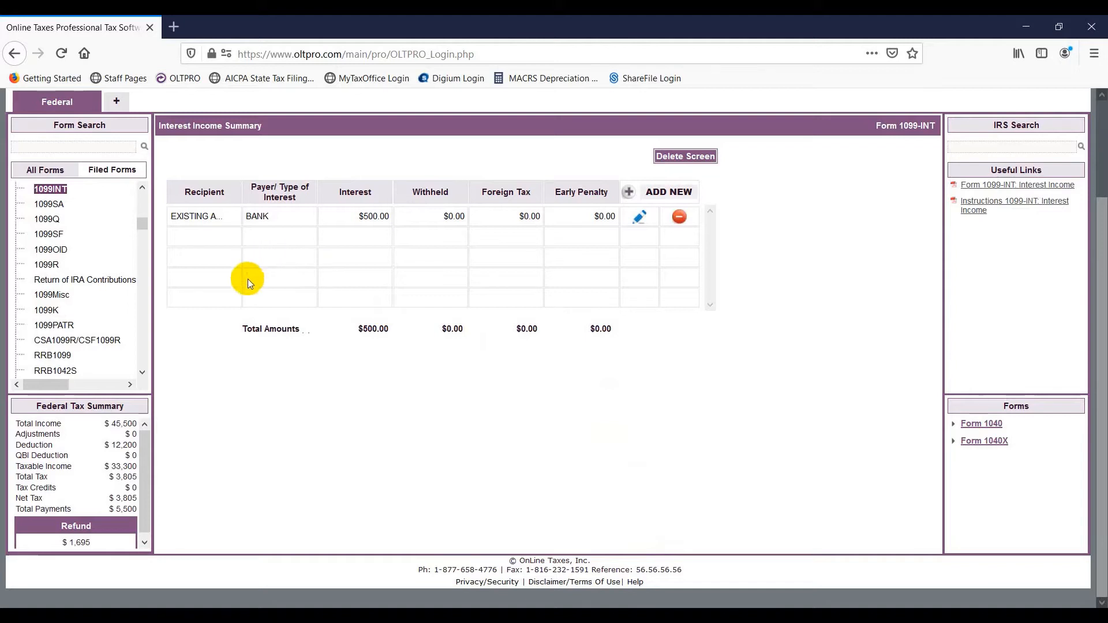
- Return to the Form 1040X amended return
{"action": "left_click_drag", "start_coordinate": [147, 226], "coordinate": [145, 190]}
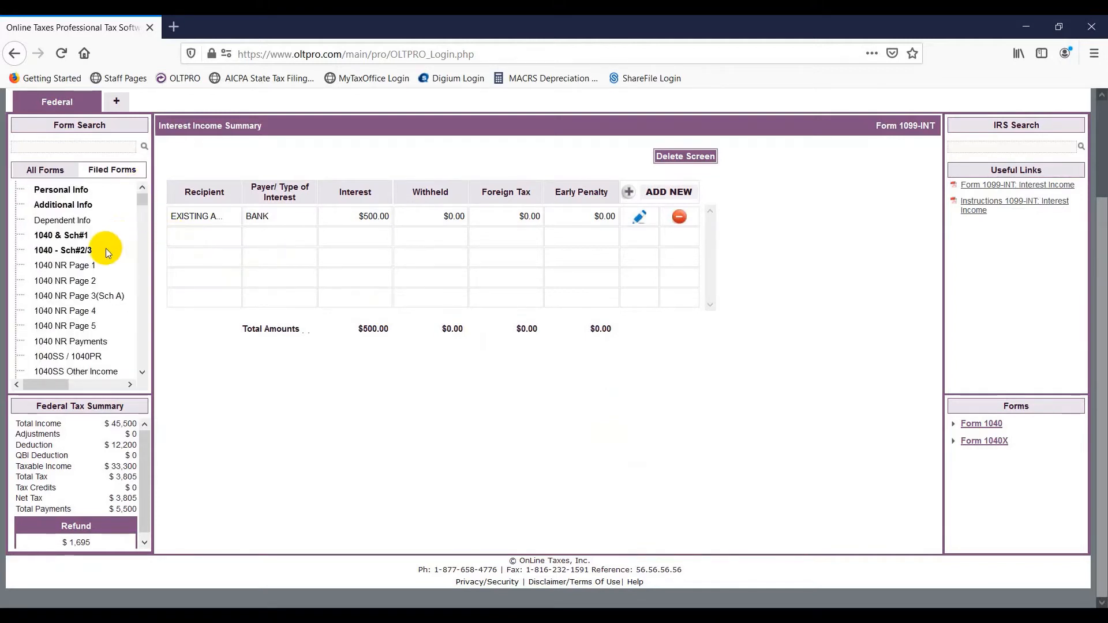
{"action": "scroll", "coordinate": [105, 248], "scroll_direction": "down", "scroll_amount": 2}
{"action": "left_click", "coordinate": [46, 356]}
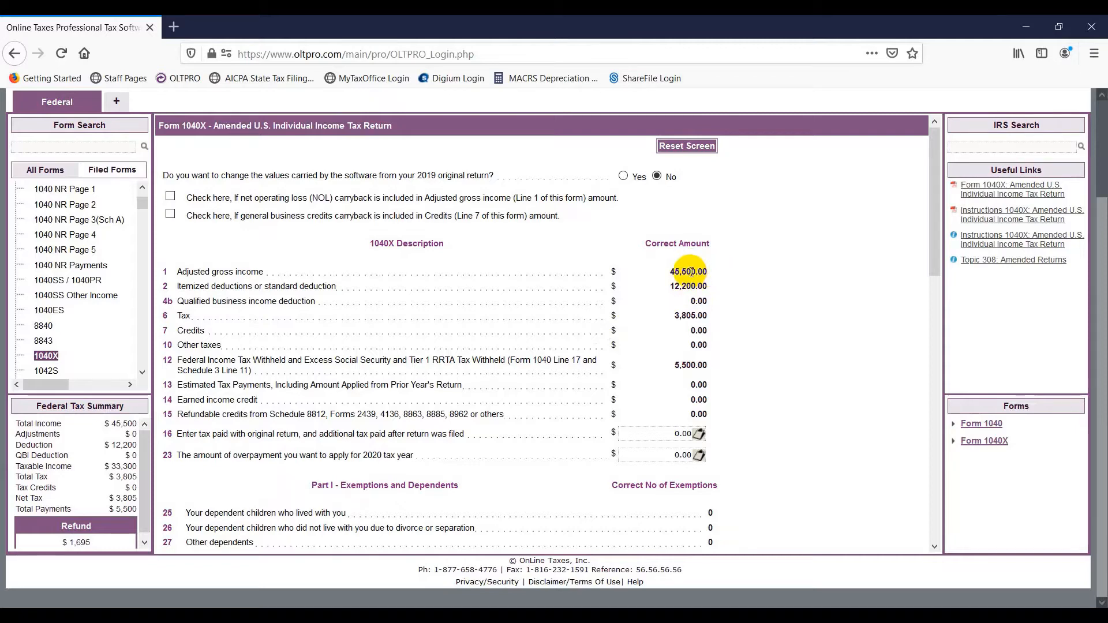
{"action": "scroll", "coordinate": [690, 271], "scroll_direction": "down", "scroll_amount": 5}
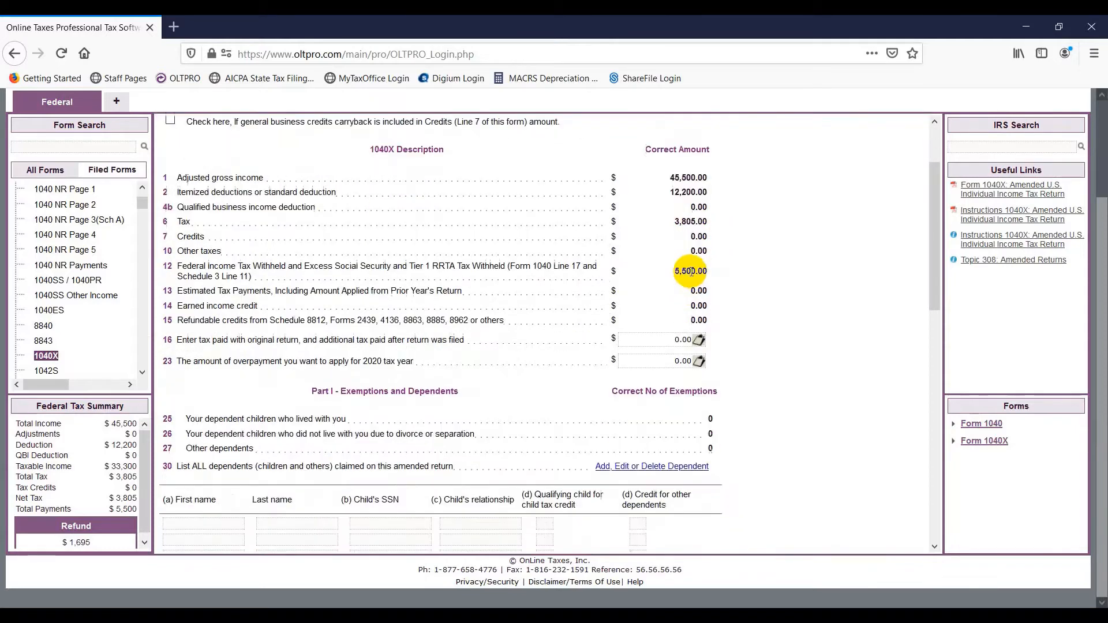
{"action": "scroll", "coordinate": [690, 271], "scroll_direction": "down", "scroll_amount": 5}
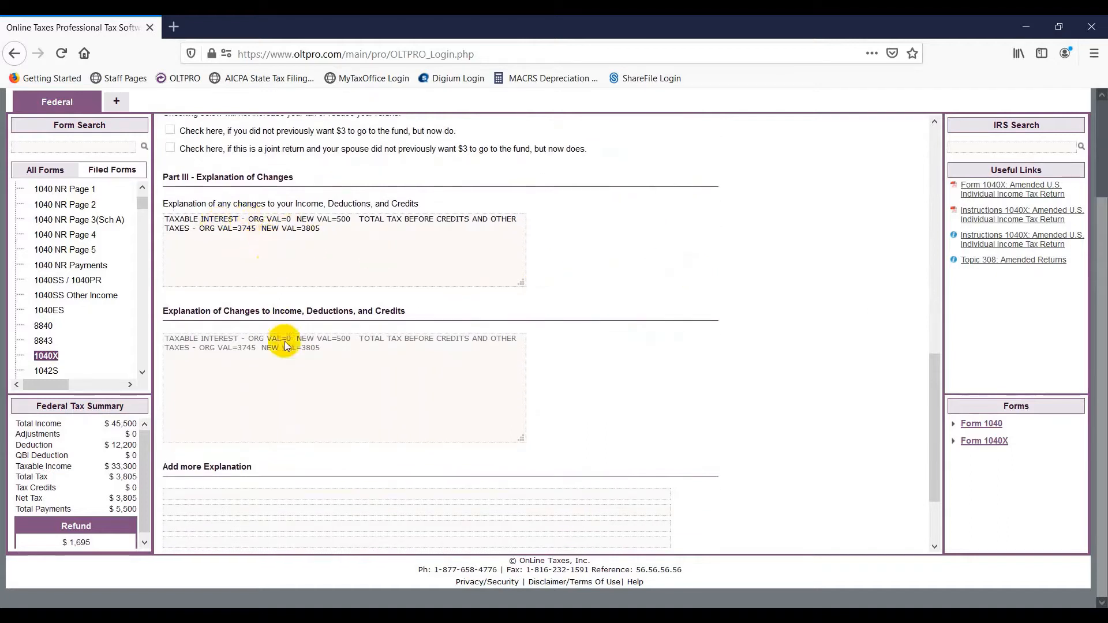
- Add the explanation line 'Test' on Form 1040X and save the form
{"action": "left_click", "coordinate": [283, 493]}
{"action": "left_click", "coordinate": [284, 511]}
{"action": "scroll", "coordinate": [282, 496], "scroll_direction": "down", "scroll_amount": 1}
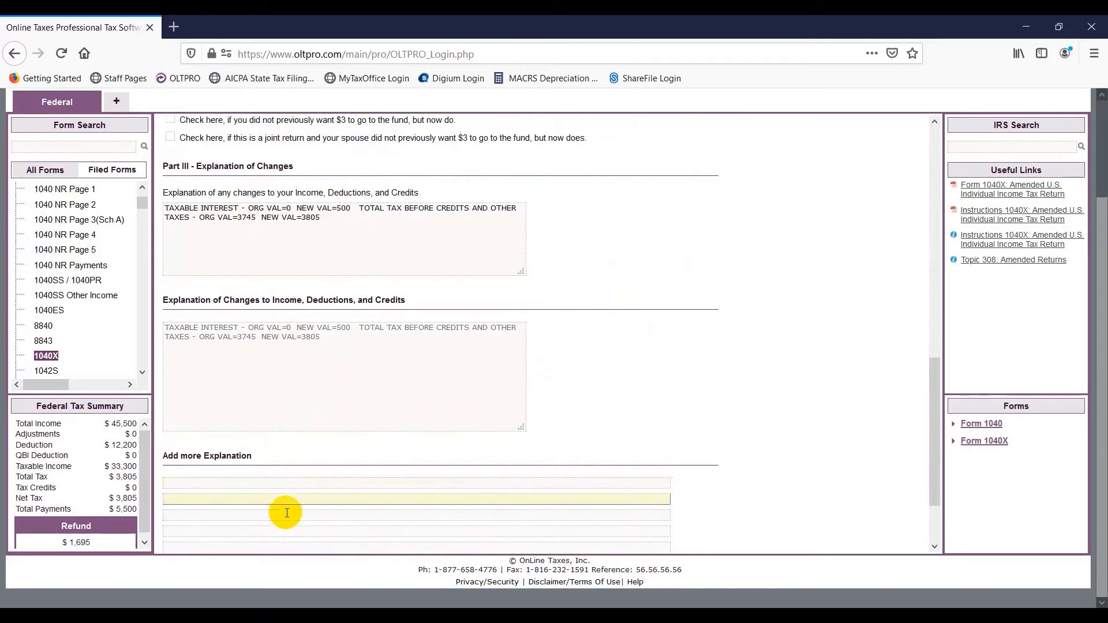
{"action": "scroll", "coordinate": [272, 445], "scroll_direction": "down", "scroll_amount": 1}
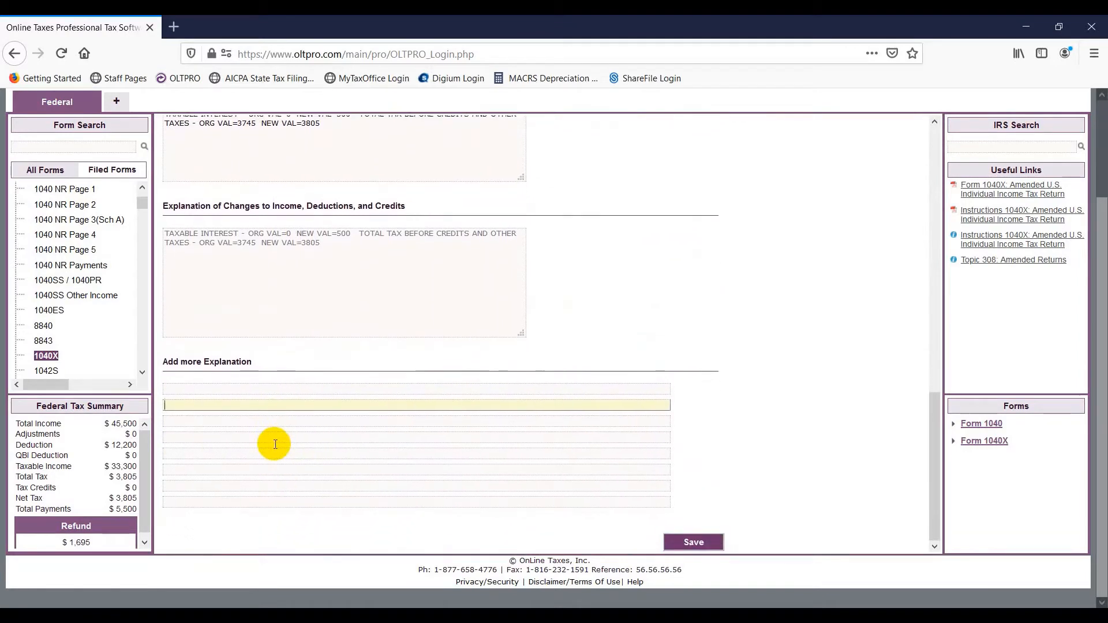
{"action": "left_click", "coordinate": [269, 391]}
{"action": "type", "text": "Test"}
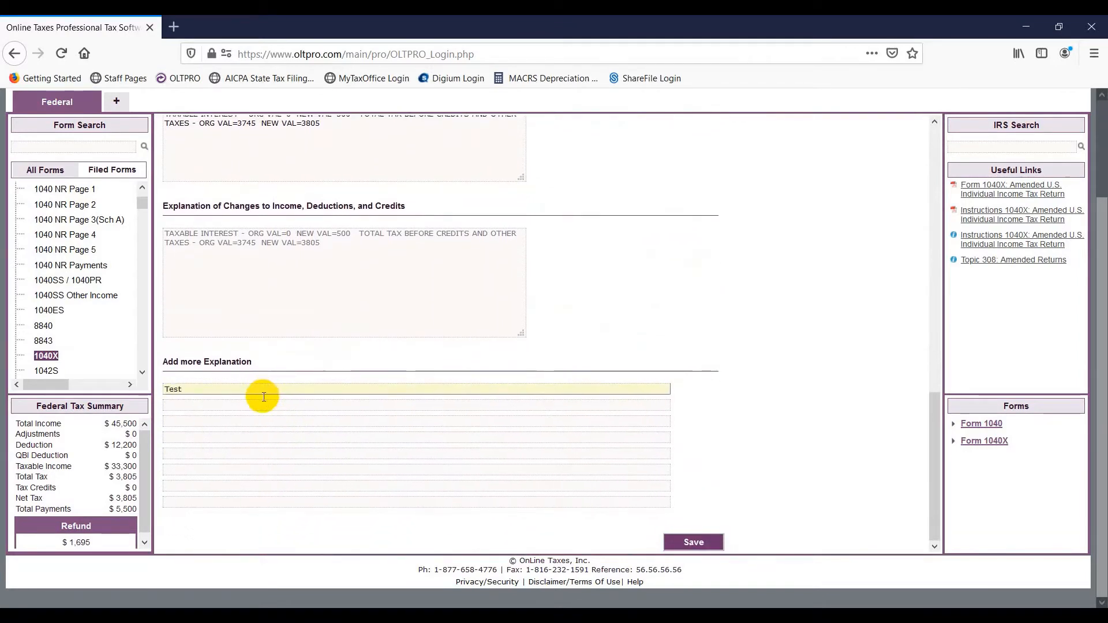
{"action": "left_click", "coordinate": [683, 542]}
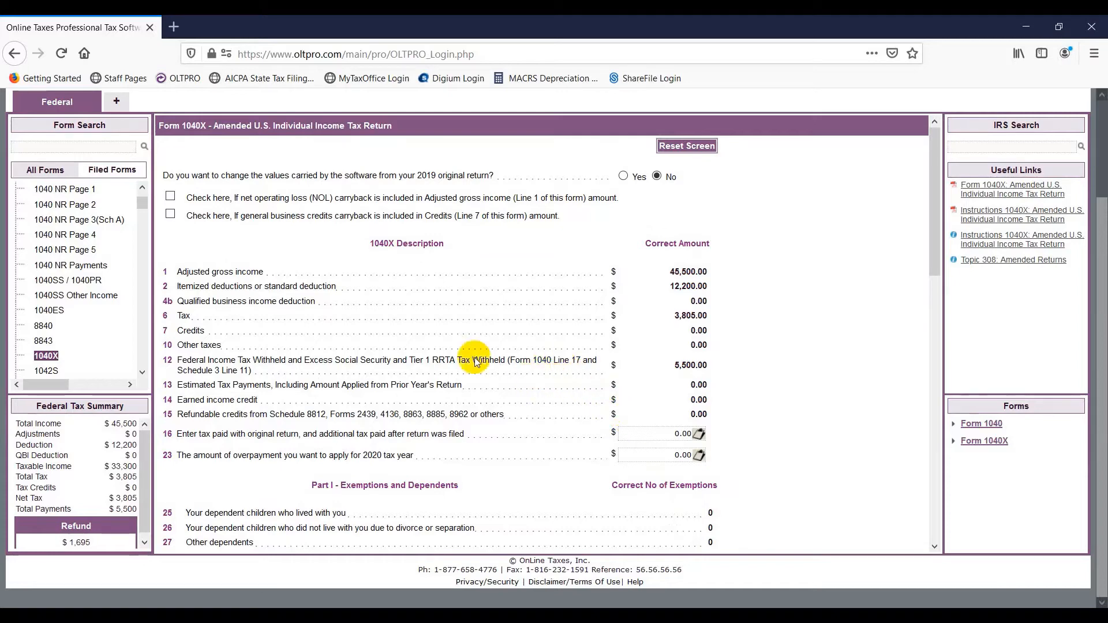
- Fill Form 8879 with an auto-generated taxpayer PIN entered by the ERO, save, and run Verify
{"action": "left_click", "coordinate": [104, 146]}
{"action": "type", "text": "8879"}
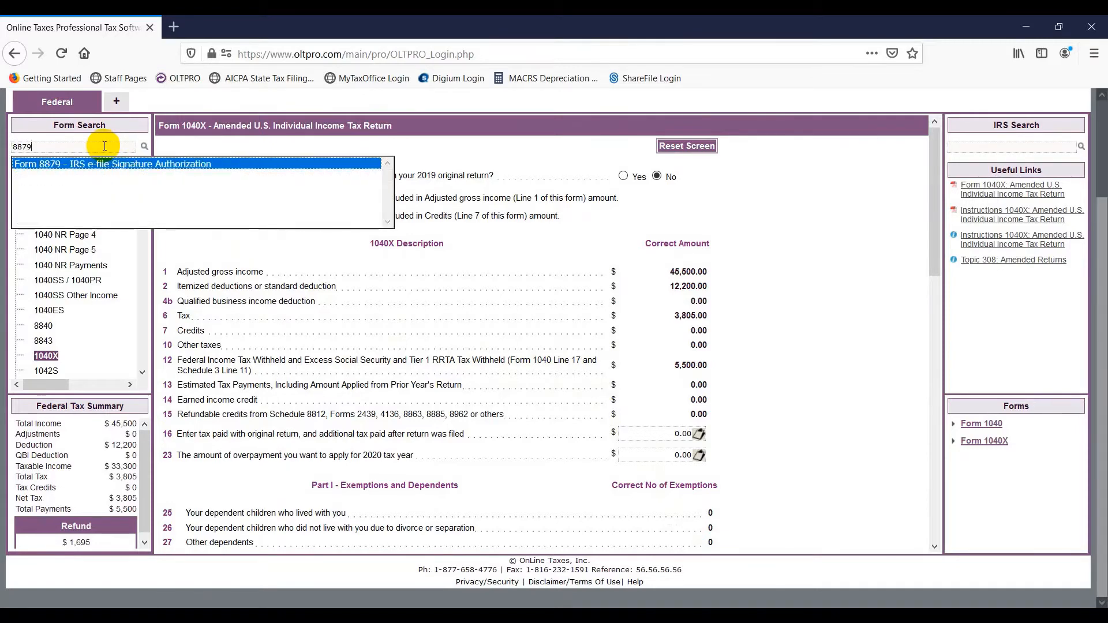
{"action": "key", "text": "Return"}
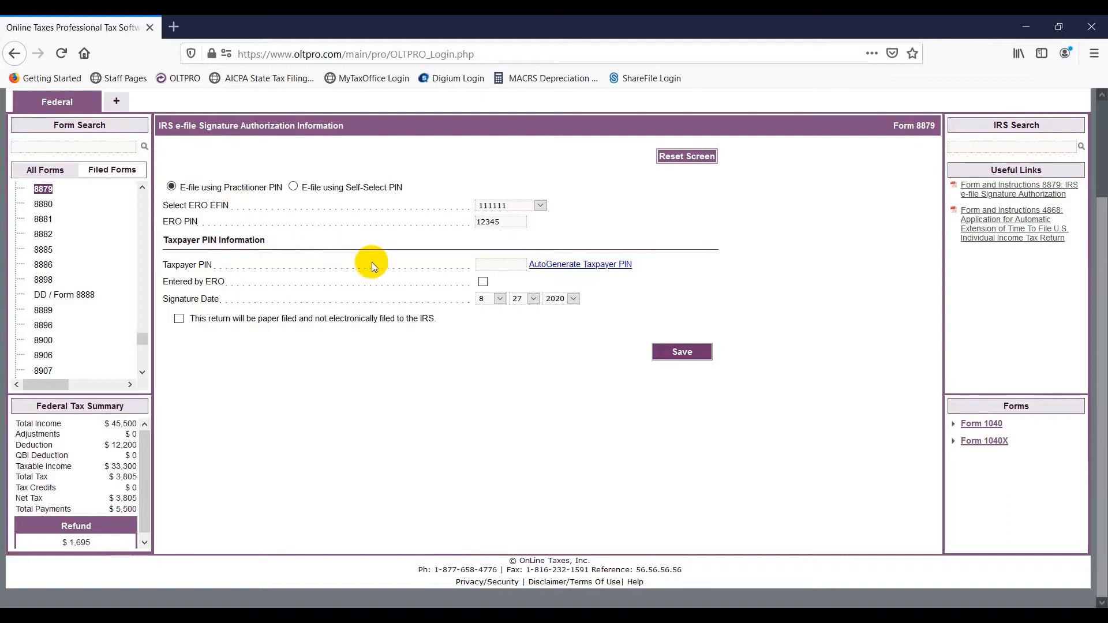
{"action": "left_click", "coordinate": [538, 269]}
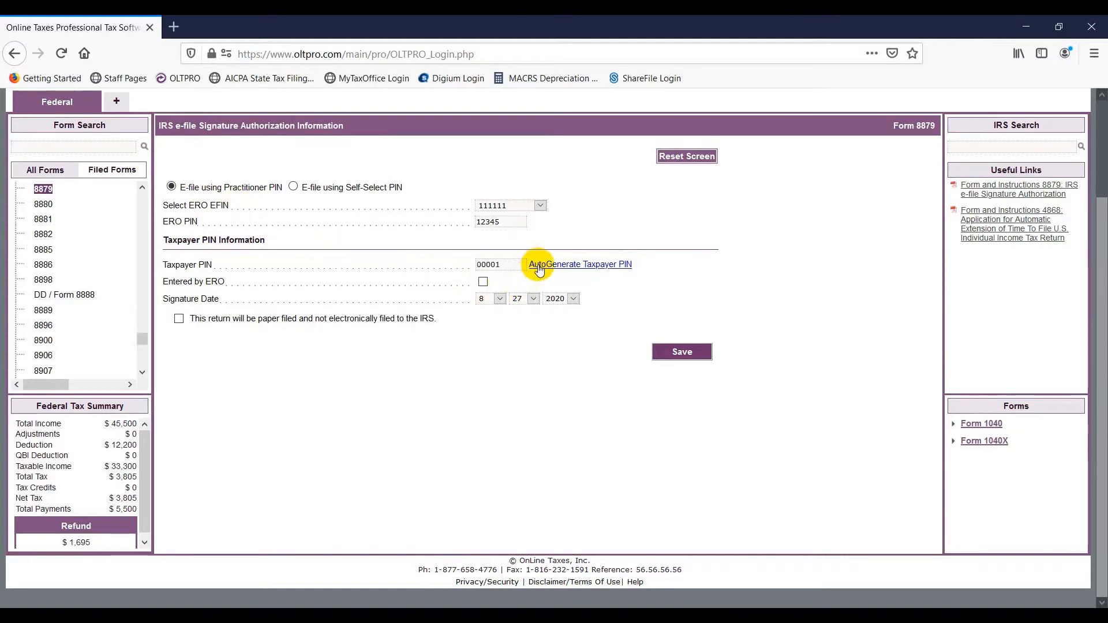
{"action": "left_click", "coordinate": [482, 282]}
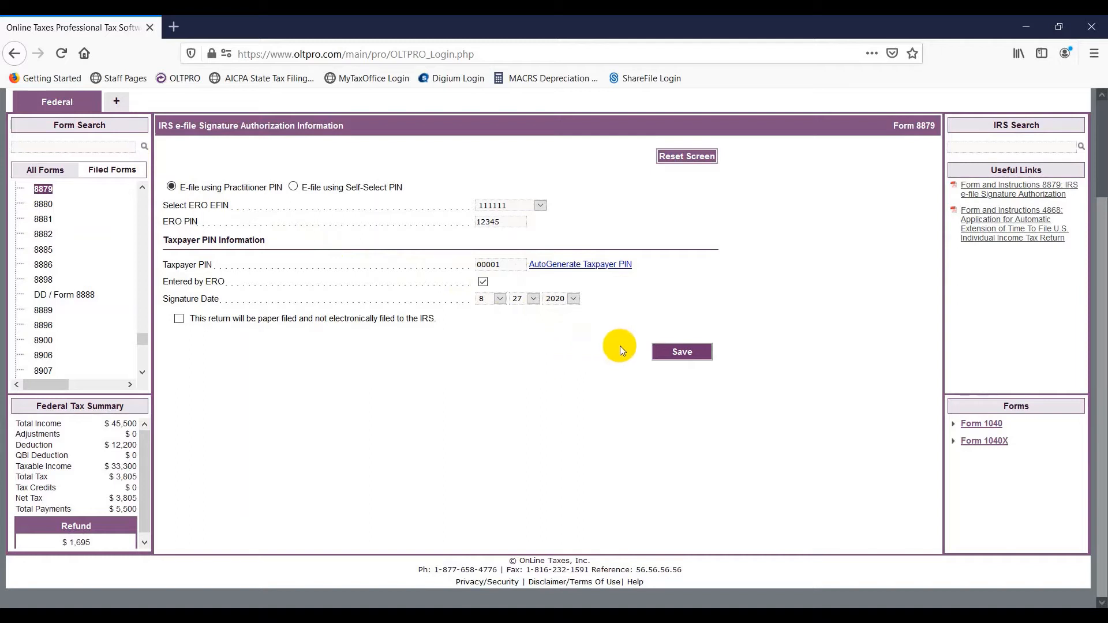
{"action": "left_click", "coordinate": [688, 355]}
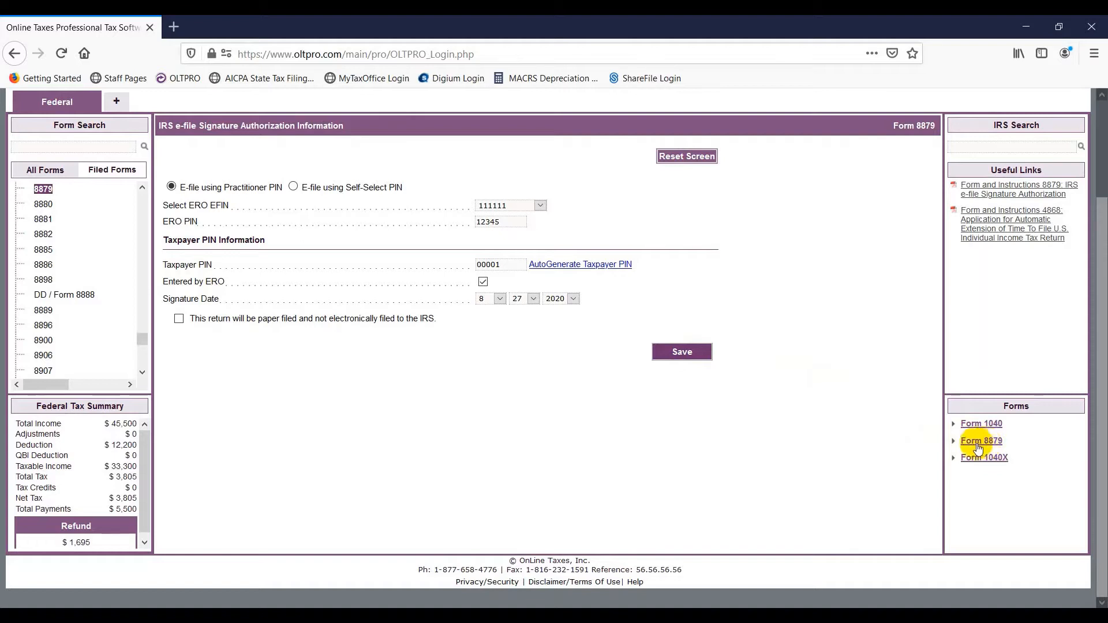
{"action": "scroll", "coordinate": [794, 360], "scroll_direction": "up", "scroll_amount": 3}
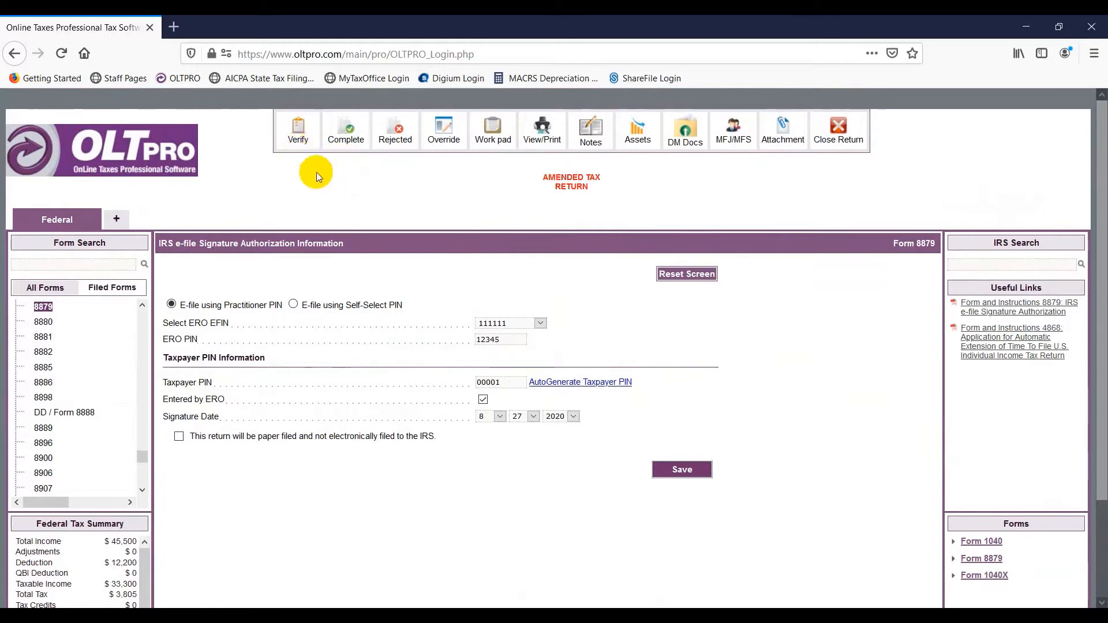
{"action": "left_click", "coordinate": [298, 139]}
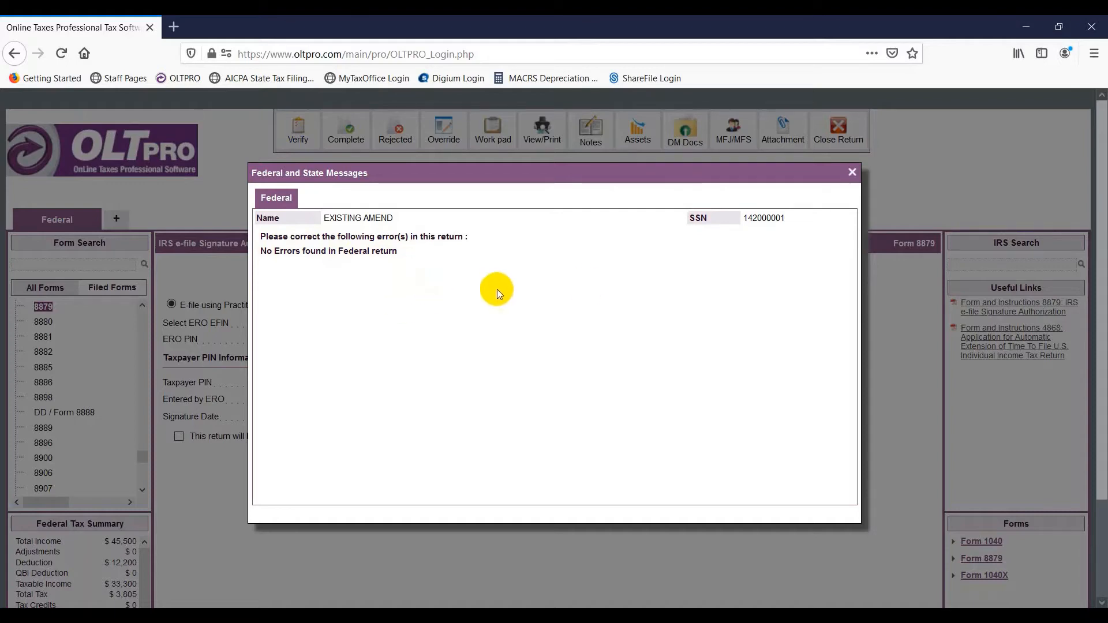
- Set the amended return's Completed and Reviewed status to Yes, saving and redirecting to Manage Returns
{"action": "left_click", "coordinate": [852, 173]}
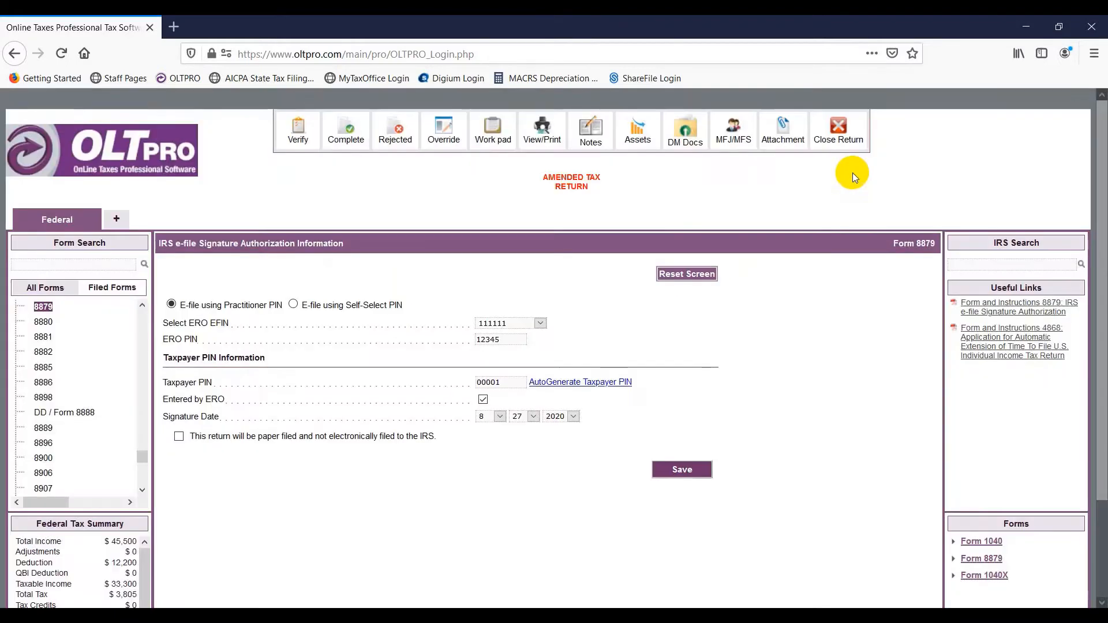
{"action": "left_click", "coordinate": [343, 133]}
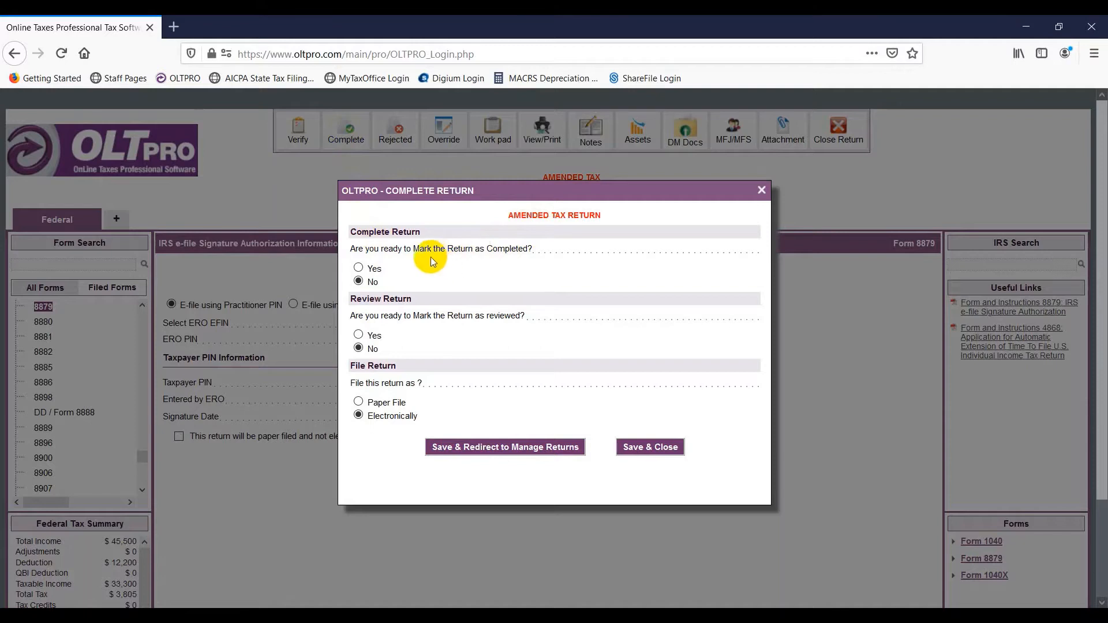
{"action": "left_click", "coordinate": [357, 269]}
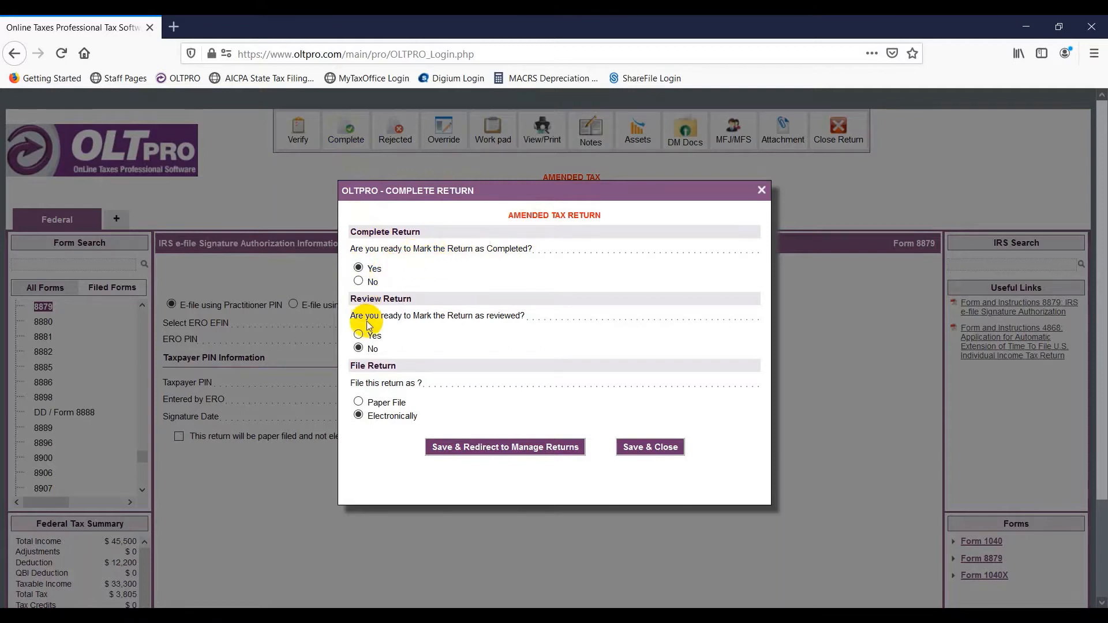
{"action": "left_click", "coordinate": [358, 334]}
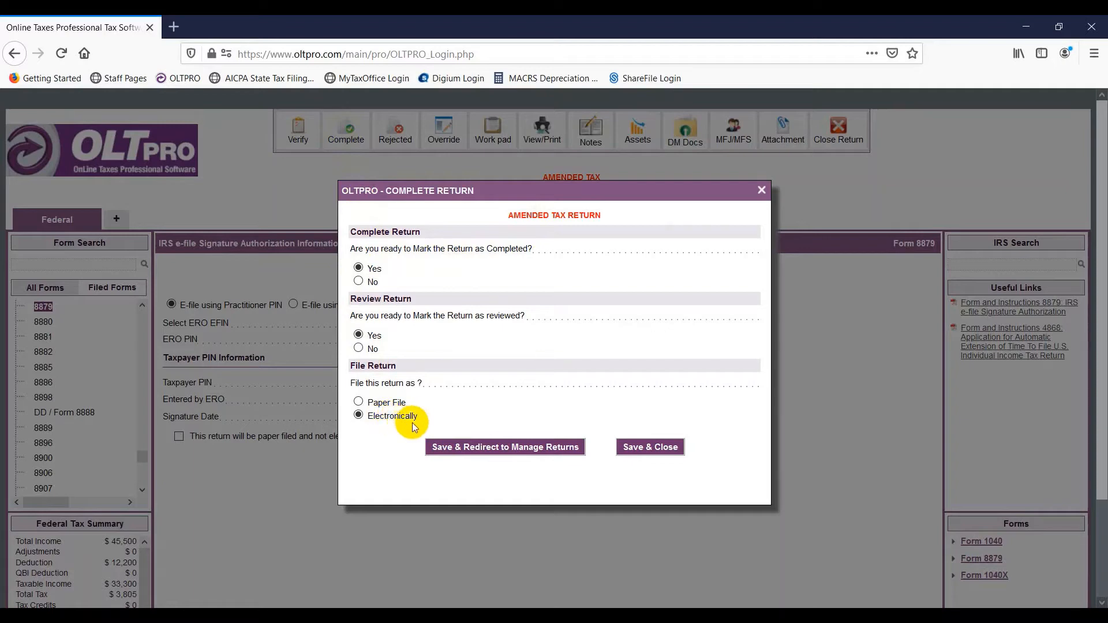
{"action": "left_click", "coordinate": [449, 449]}
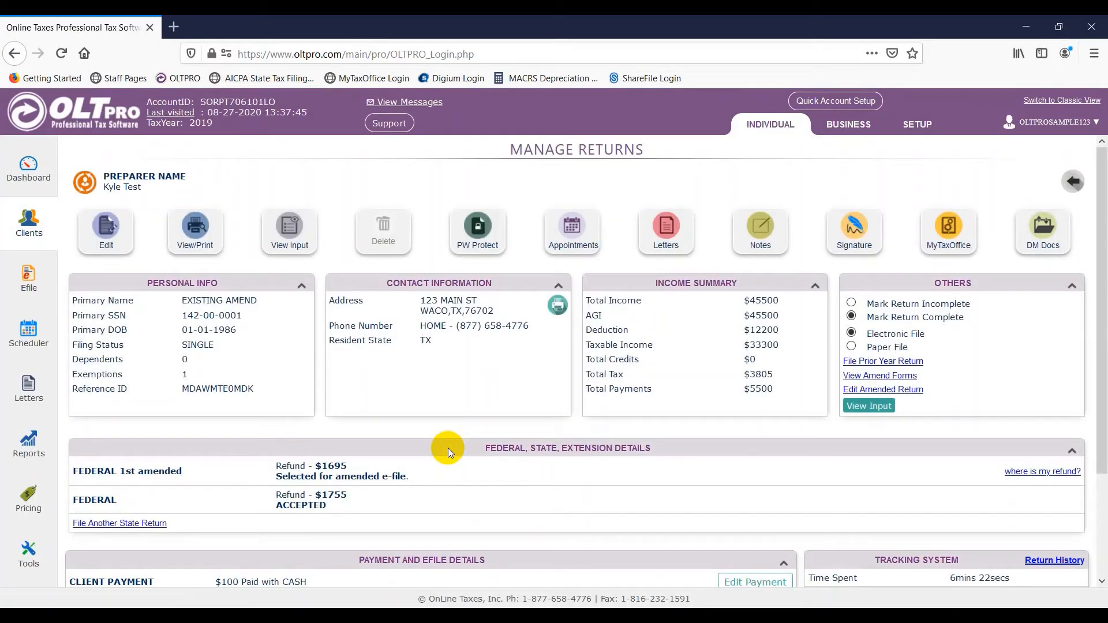
- Select the 1040 Amended Return under Payment and Efile Details and transmit its e-file
{"action": "scroll", "coordinate": [448, 448], "scroll_direction": "down", "scroll_amount": 2}
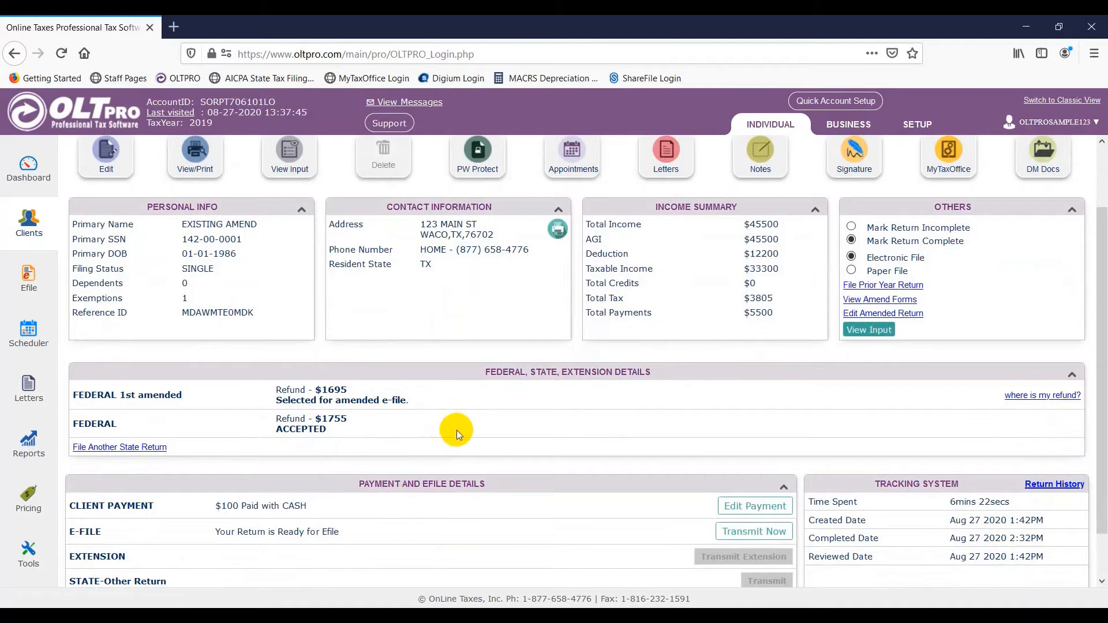
{"action": "scroll", "coordinate": [462, 435], "scroll_direction": "down", "scroll_amount": 2}
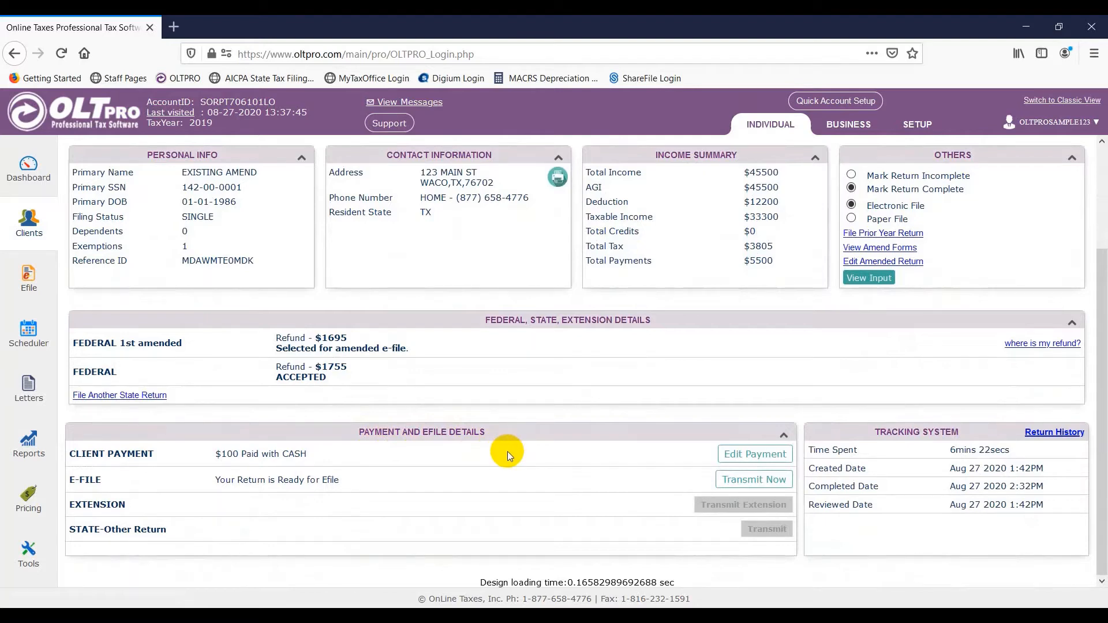
{"action": "left_click", "coordinate": [733, 480]}
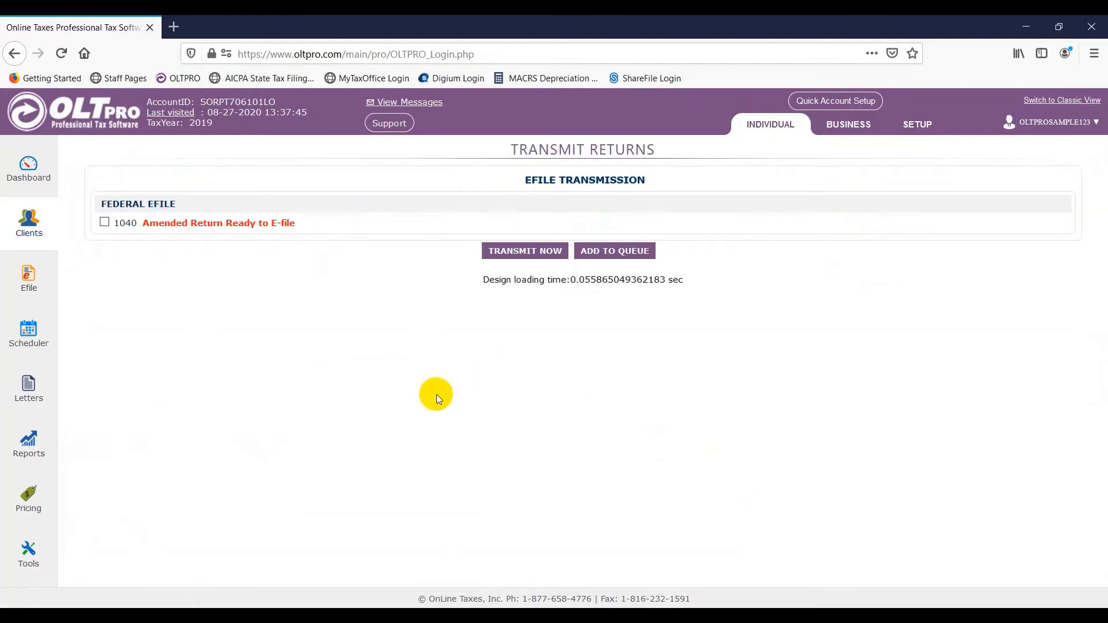
{"action": "left_click", "coordinate": [105, 223]}
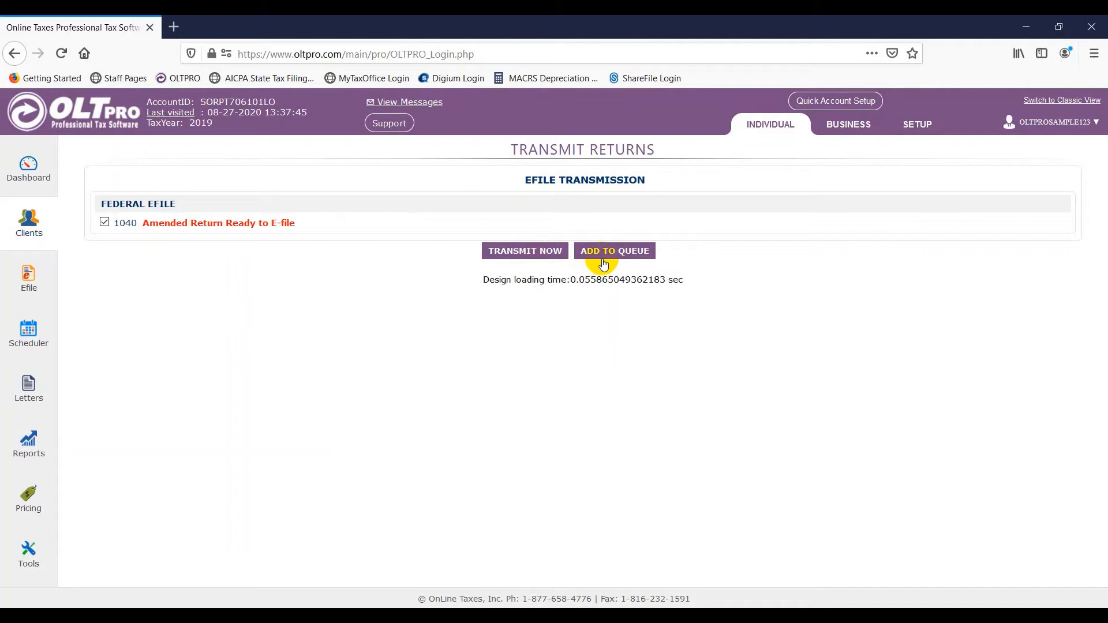
{"action": "left_click", "coordinate": [536, 257]}
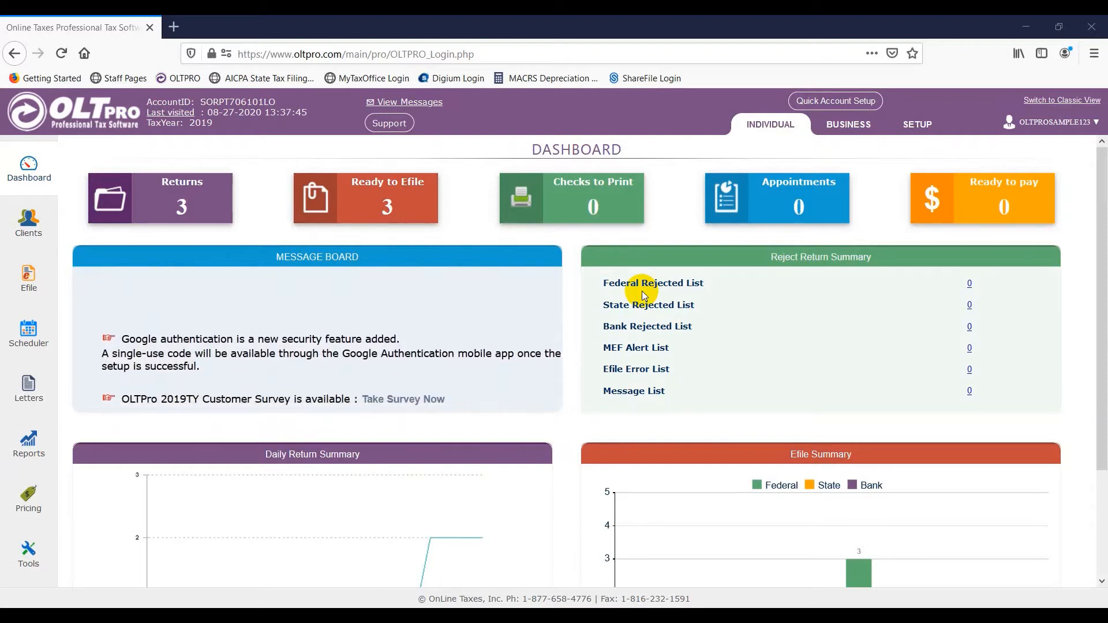
- Create a new client return by entering and confirming the taxpayer's SSN, with return type FORM 1040X
{"action": "left_click", "coordinate": [30, 225]}
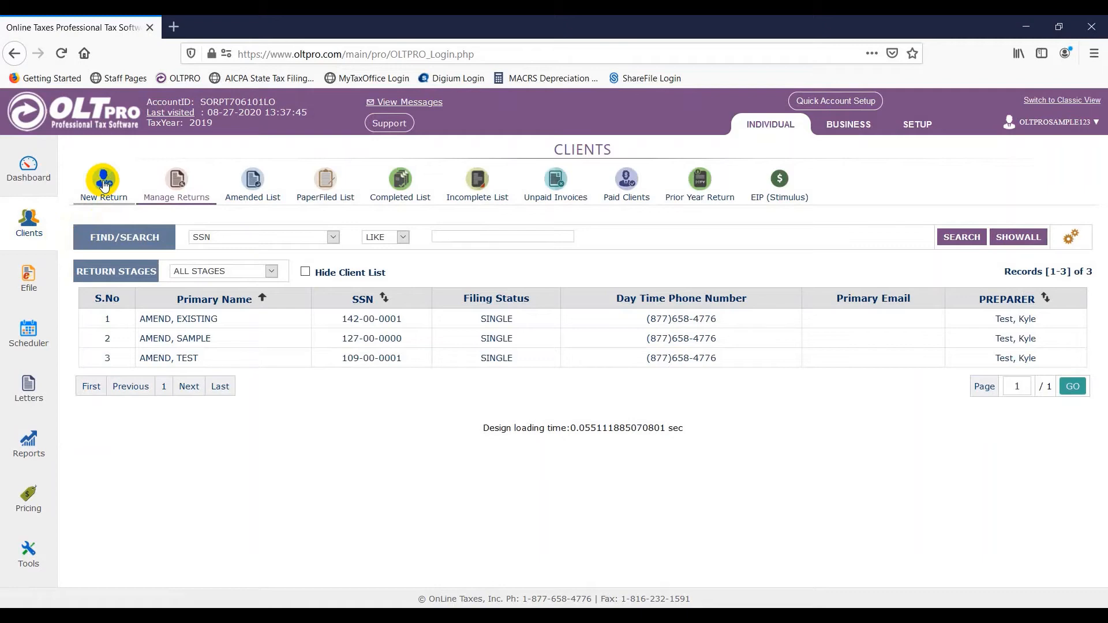
{"action": "left_click", "coordinate": [104, 183]}
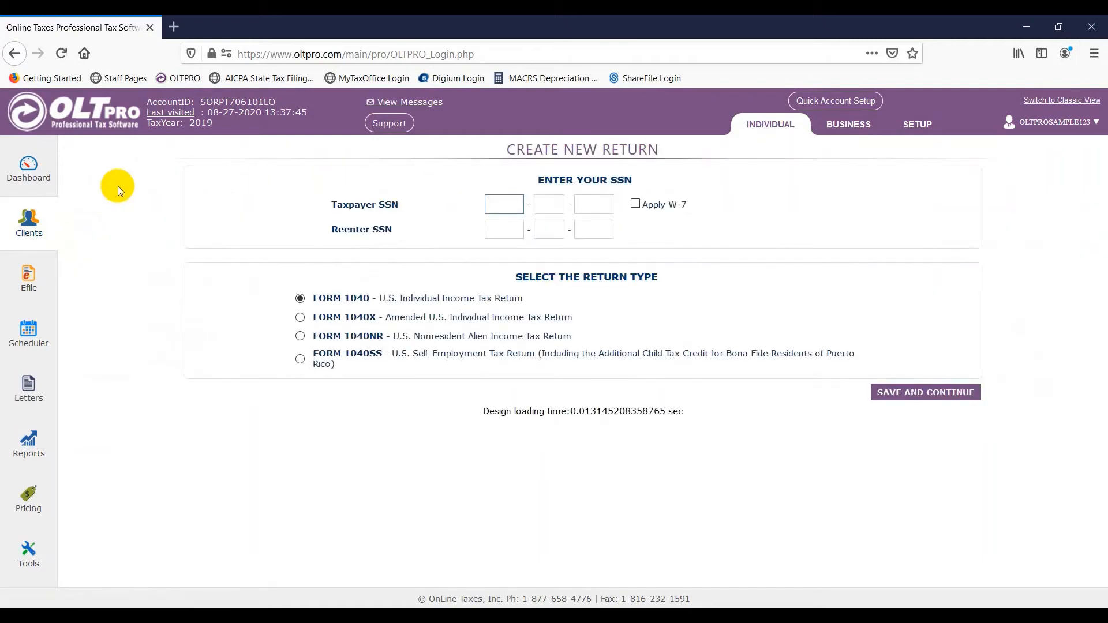
{"action": "type", "text": "2480000"}
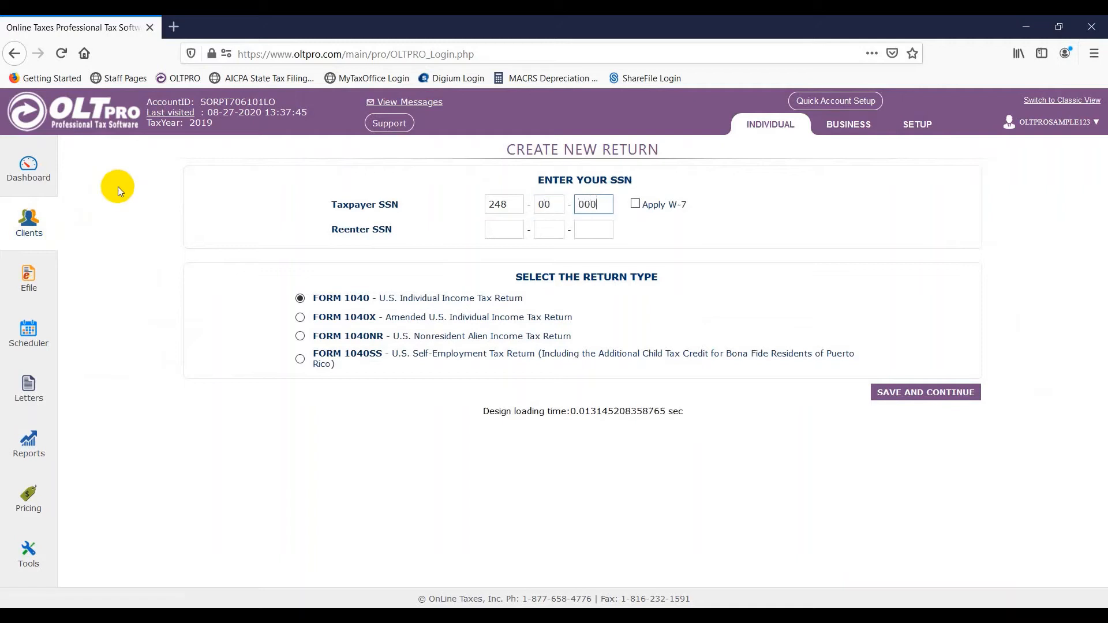
{"action": "type", "text": "0124"}
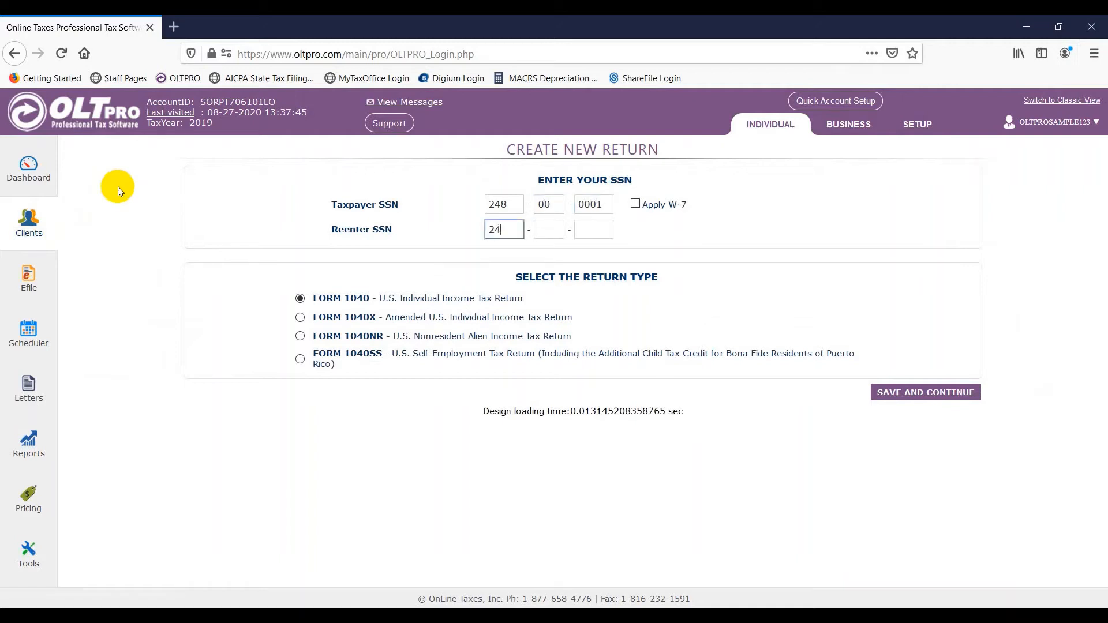
{"action": "type", "text": "8000001"}
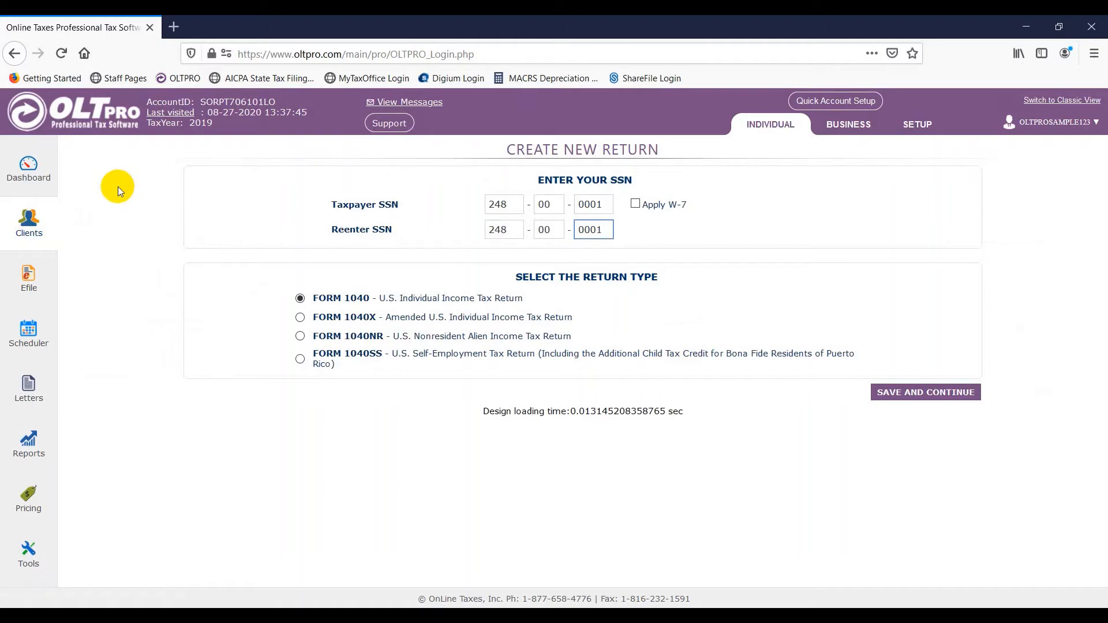
{"action": "left_click", "coordinate": [301, 318]}
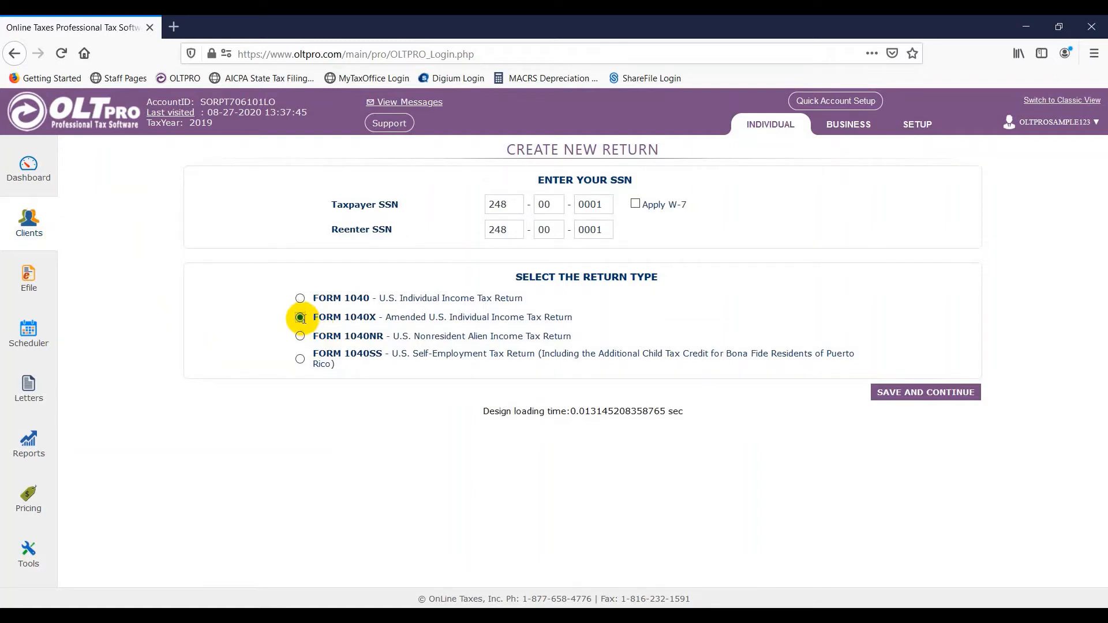
{"action": "left_click", "coordinate": [915, 398]}
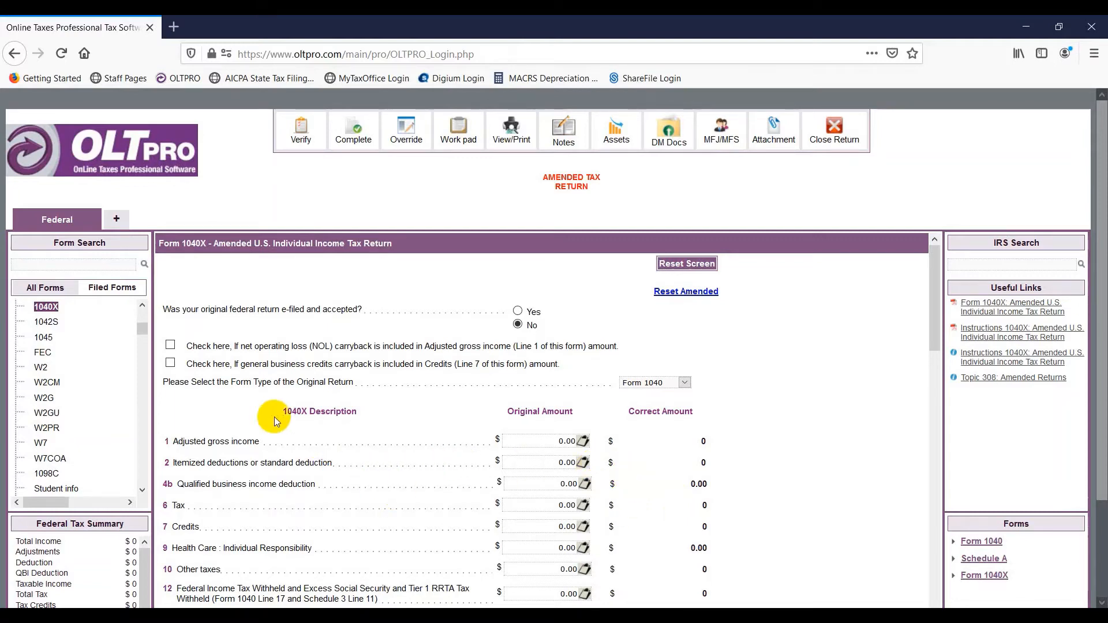
- On Personal Info, enter the taxpayer's name, date of birth and occupation Worker
{"action": "left_click_drag", "start_coordinate": [143, 331], "coordinate": [140, 303]}
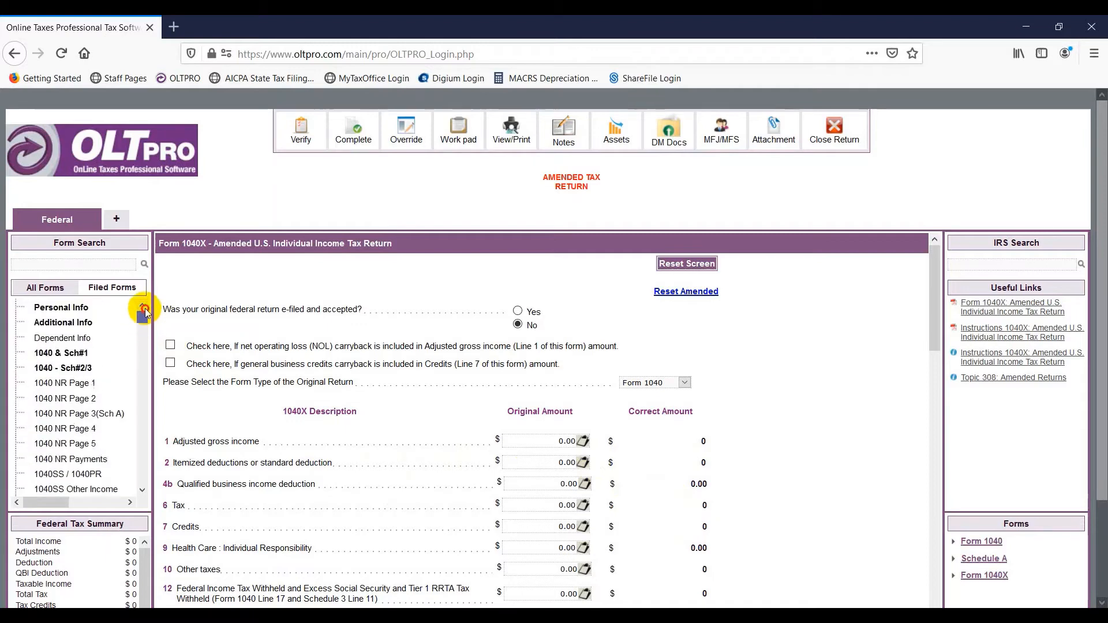
{"action": "left_click", "coordinate": [81, 310]}
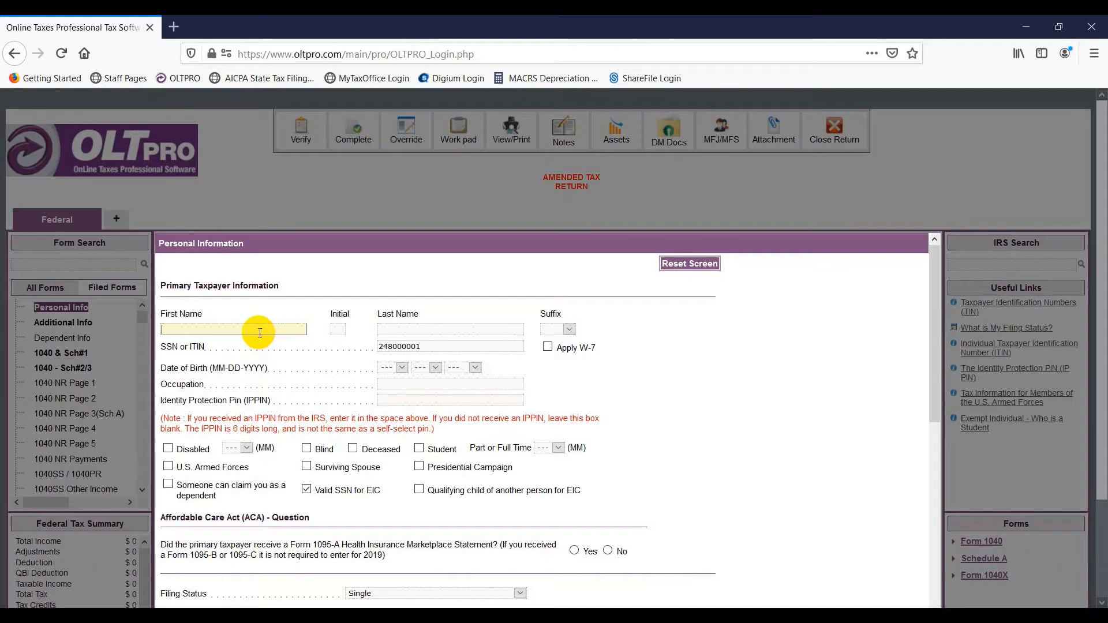
{"action": "type", "text": "New"}
{"action": "key", "text": "Tab"}
{"action": "key", "text": "Tab"}
{"action": "type", "text": "Amend"}
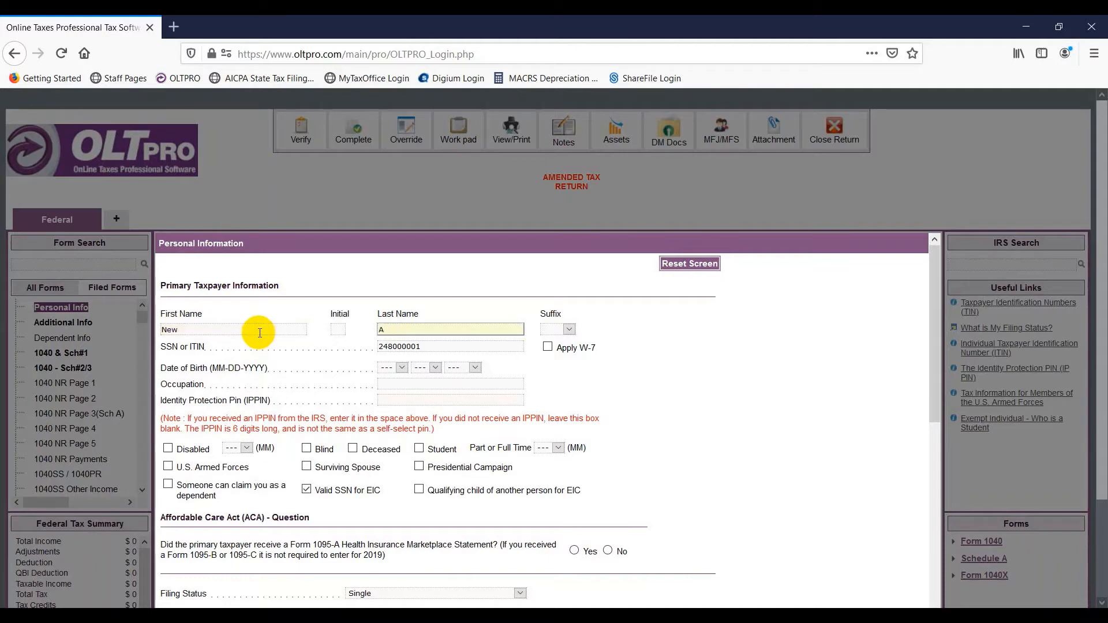
{"action": "key", "text": "Tab"}
{"action": "key", "text": "Tab"}
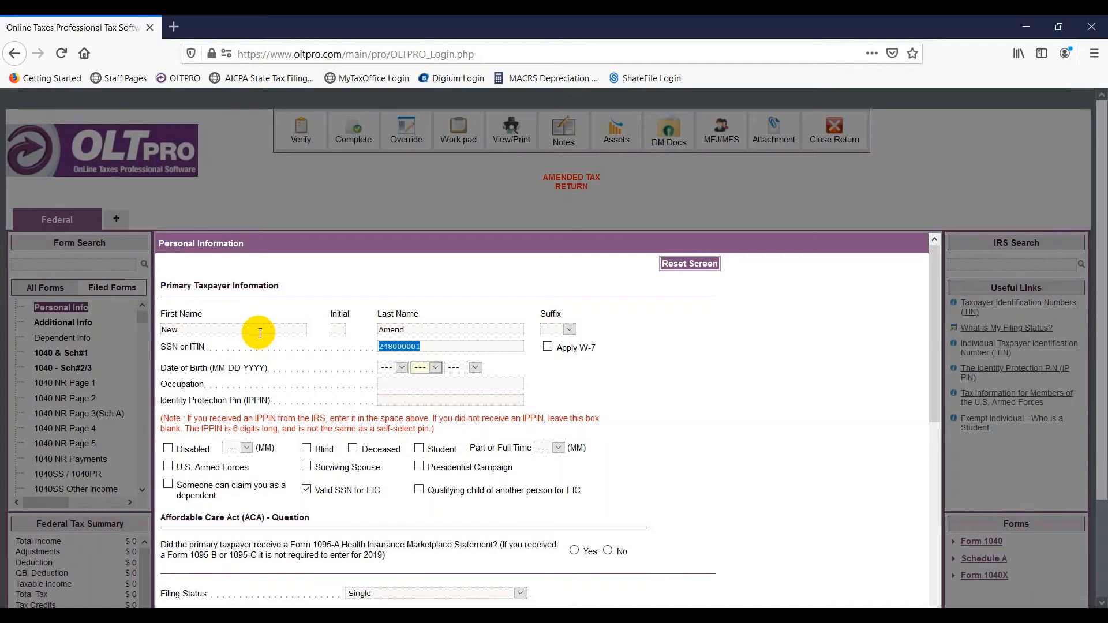
{"action": "type", "text": "01"}
{"action": "key", "text": "Tab"}
{"action": "type", "text": "01"}
{"action": "key", "text": "Tab"}
{"action": "type", "text": "1990"}
{"action": "key", "text": "Tab"}
{"action": "type", "text": "Worker"}
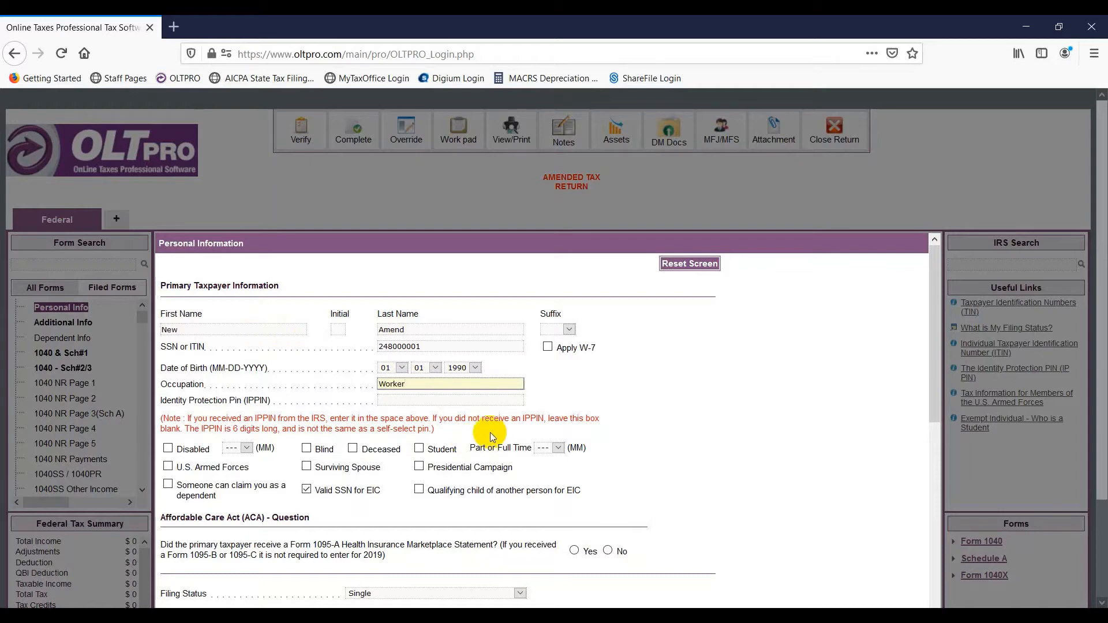
- Answer No to Form 1095-A, enter the Texas street address, ZIP and daytime phone, and save
{"action": "scroll", "coordinate": [519, 427], "scroll_direction": "down", "scroll_amount": 3}
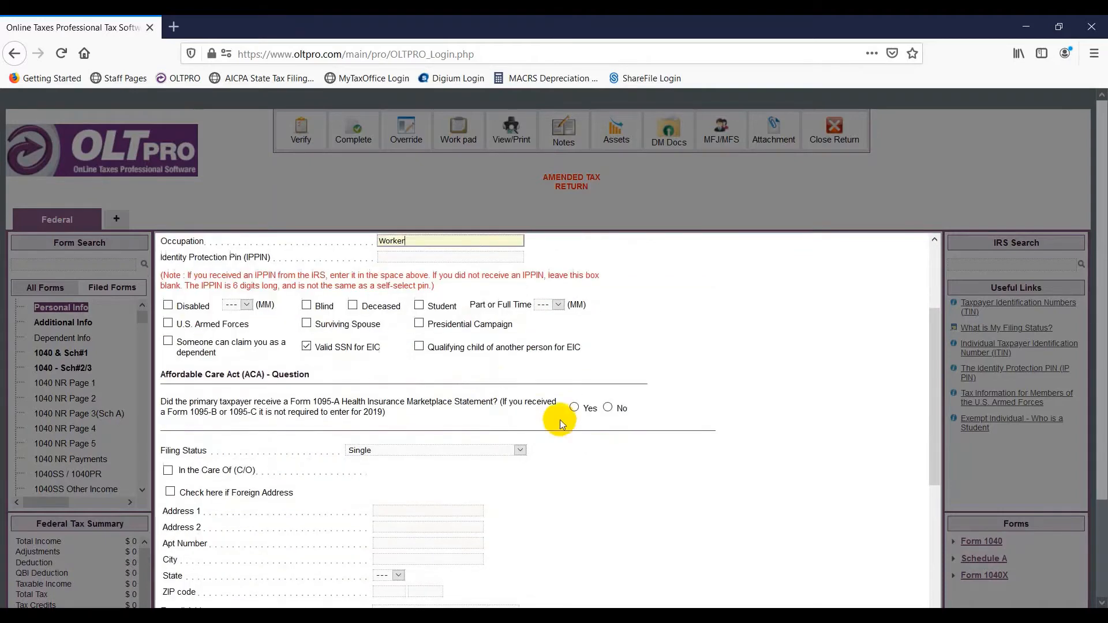
{"action": "left_click", "coordinate": [608, 396]}
{"action": "scroll", "coordinate": [519, 404], "scroll_direction": "down", "scroll_amount": 3}
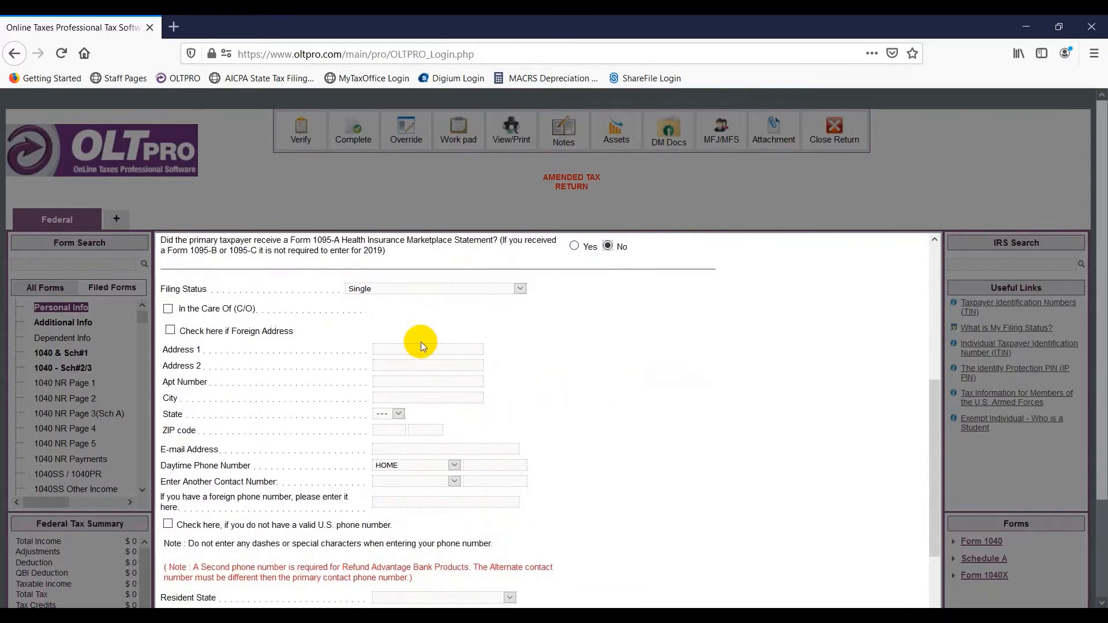
{"action": "left_click", "coordinate": [422, 347]}
{"action": "type", "text": "24"}
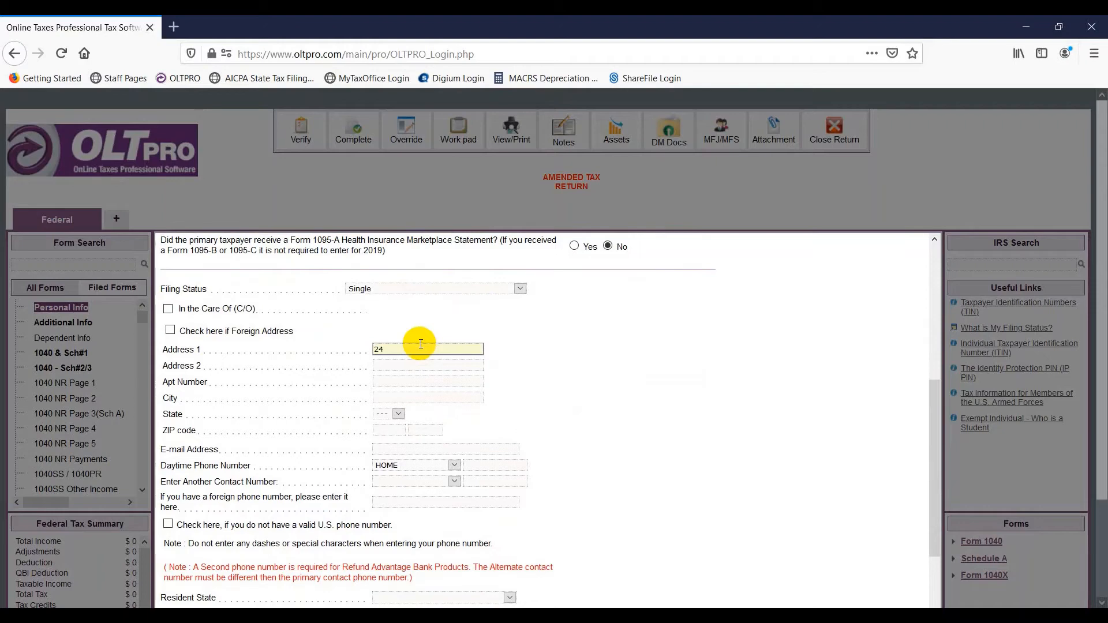
{"action": "type", "text": "6 Street St"}
{"action": "key", "text": "Tab"}
{"action": "key", "text": "Tab"}
{"action": "key", "text": "Tab"}
{"action": "key", "text": "Tab"}
{"action": "key", "text": "Tab"}
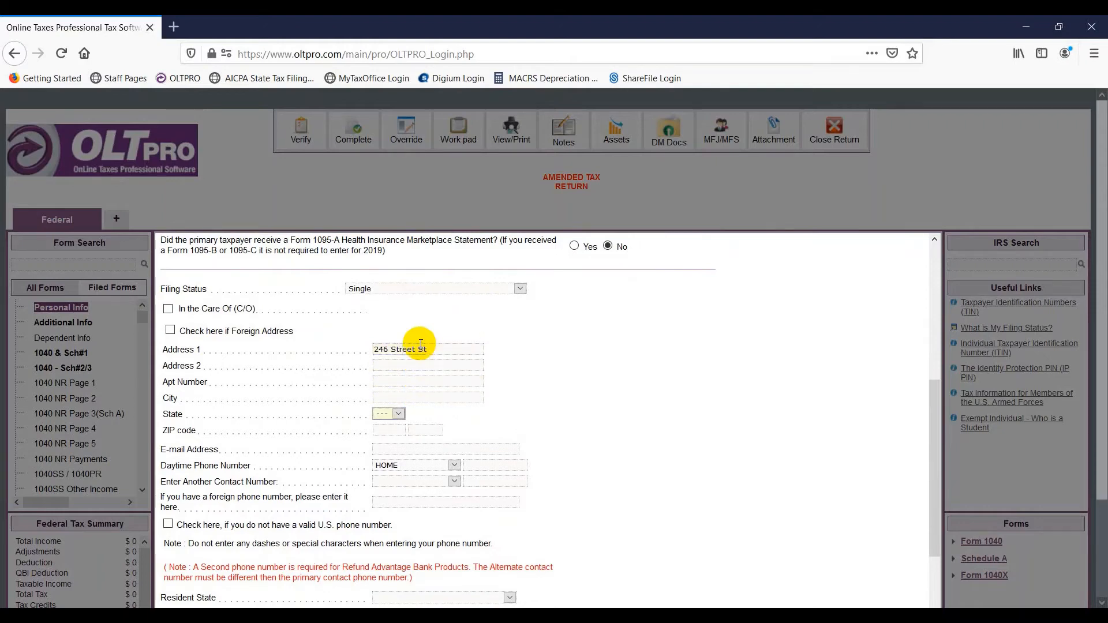
{"action": "type", "text": "76701"}
{"action": "key", "text": "Tab"}
{"action": "scroll", "coordinate": [522, 416], "scroll_direction": "down", "scroll_amount": 2}
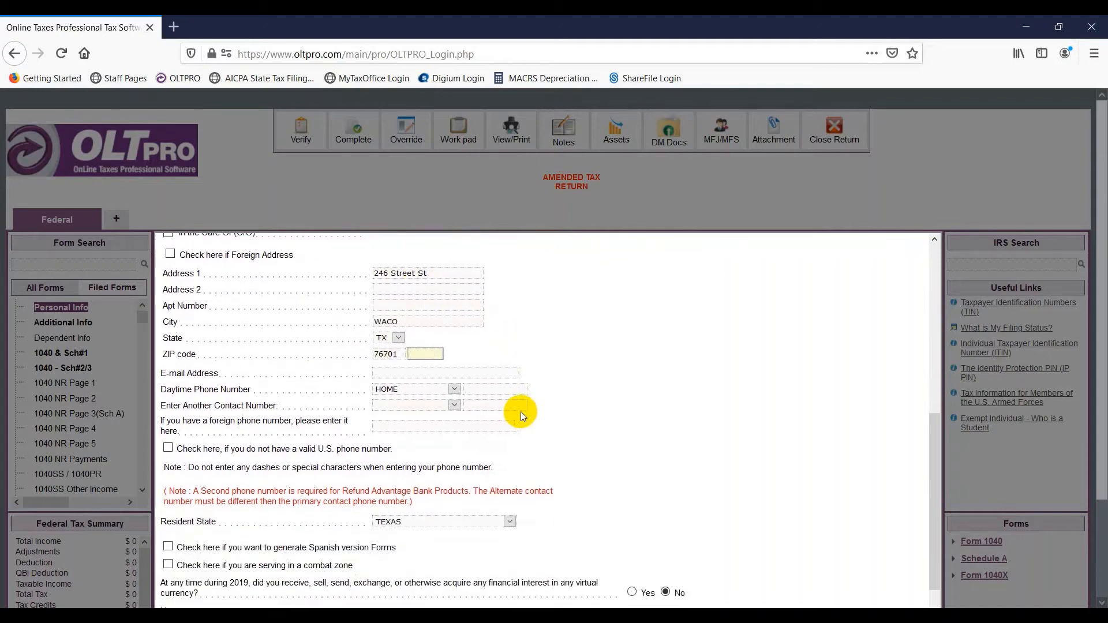
{"action": "left_click", "coordinate": [474, 390]}
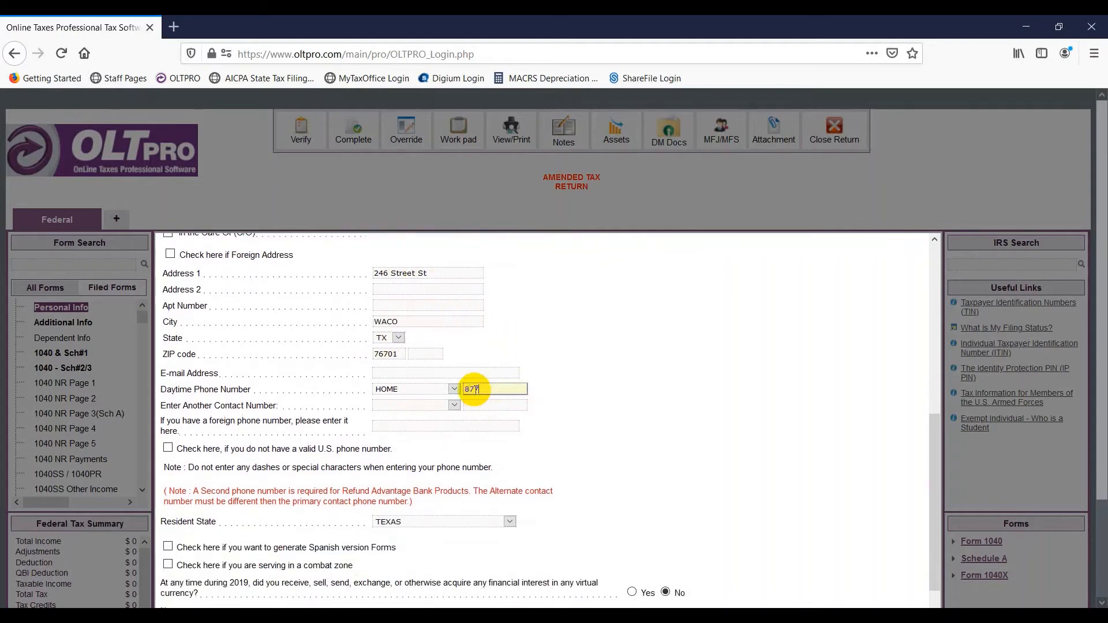
{"action": "key", "text": "Tab"}
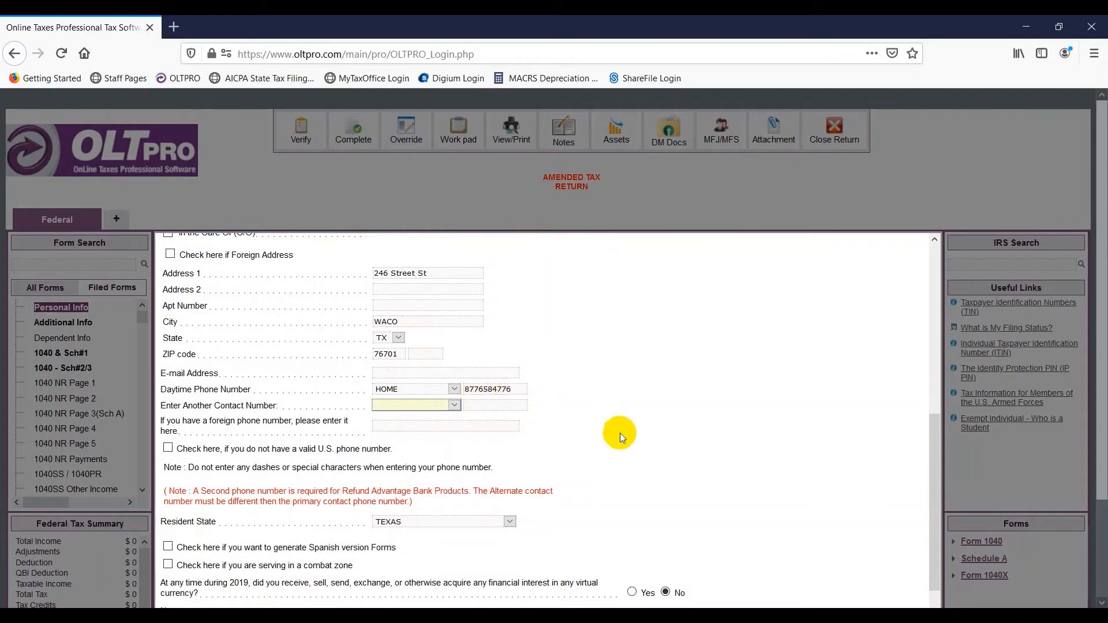
{"action": "scroll", "coordinate": [621, 433], "scroll_direction": "down", "scroll_amount": 8}
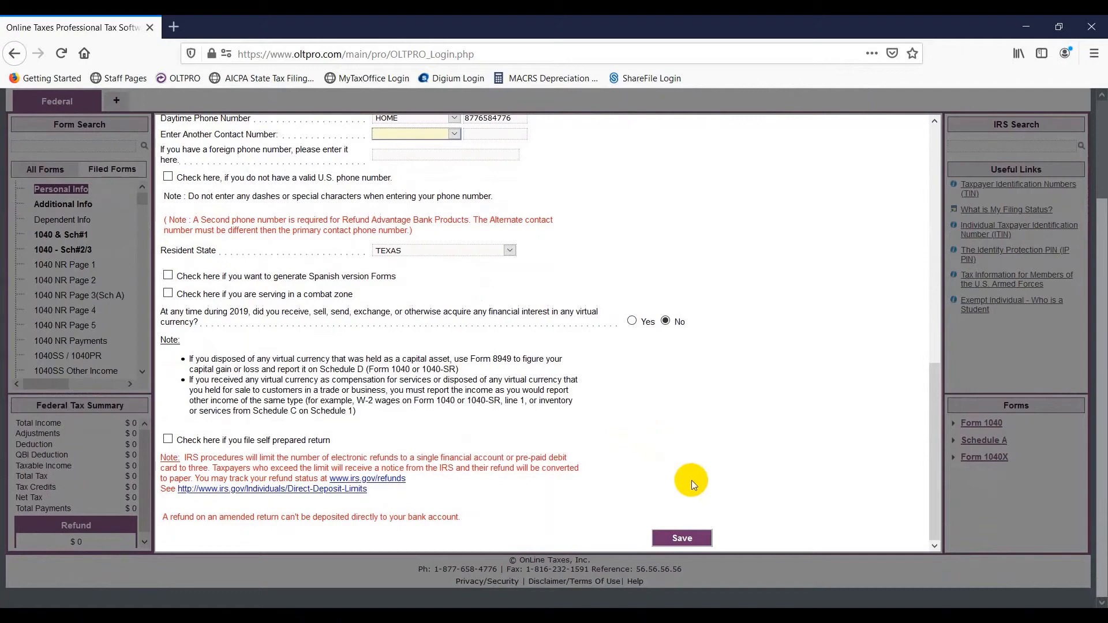
{"action": "left_click", "coordinate": [678, 539]}
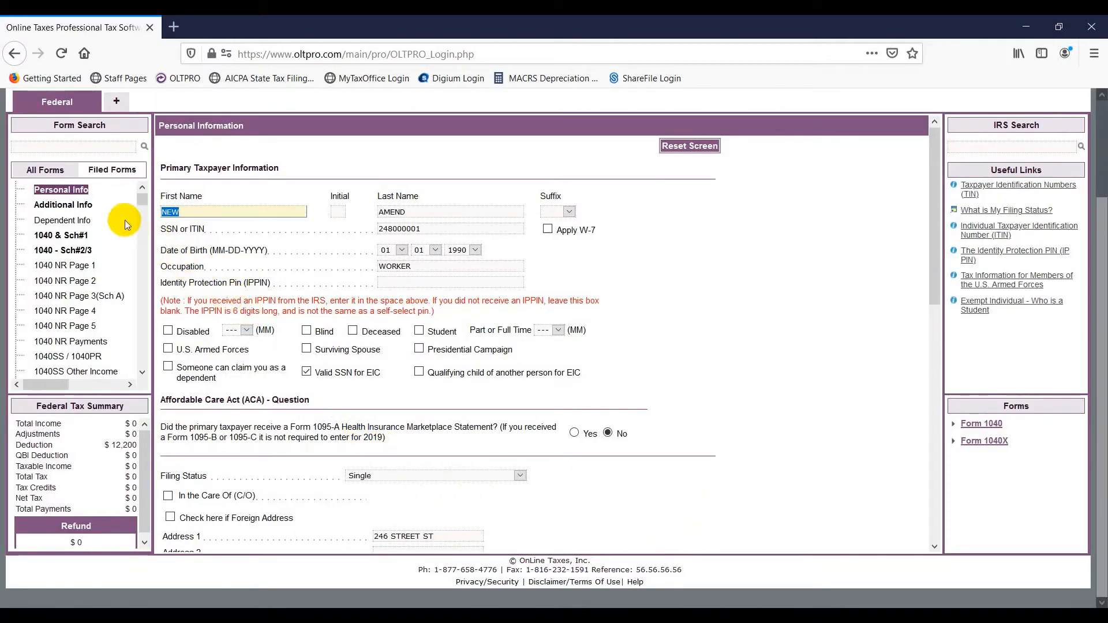
- Record that the taxpayer has a state ID, decline to give license details, and confirm in-person verification
{"action": "left_click", "coordinate": [89, 205]}
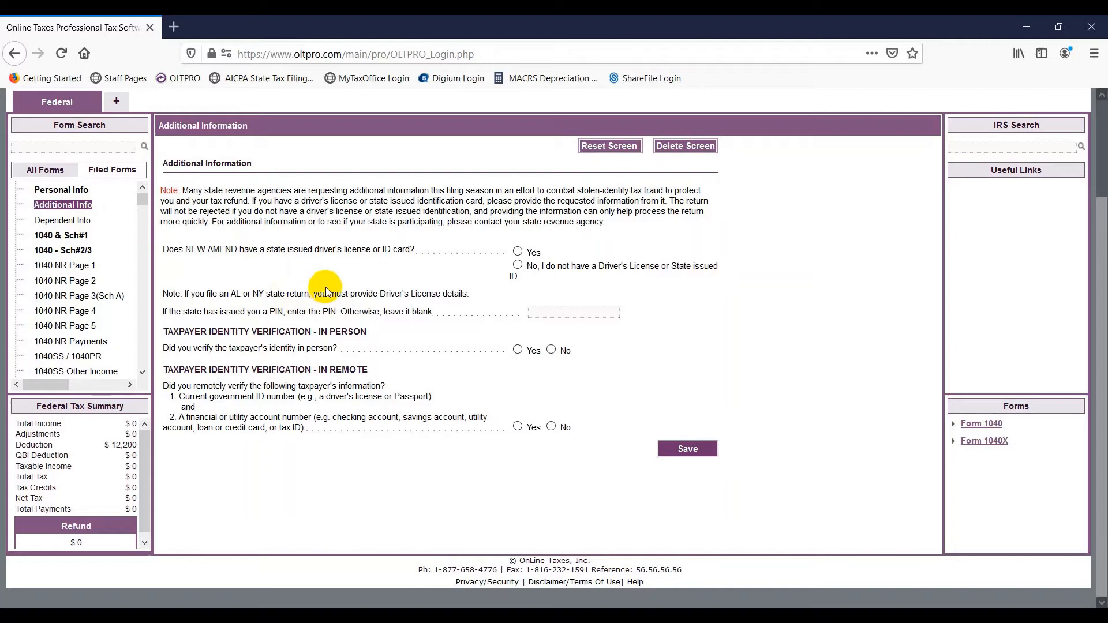
{"action": "left_click", "coordinate": [517, 251]}
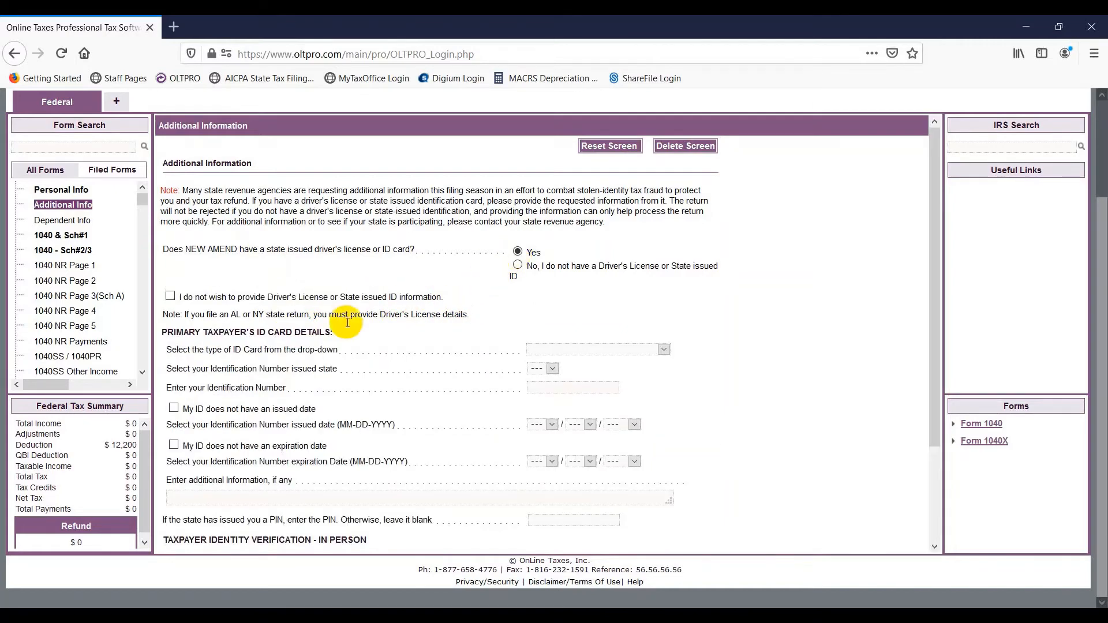
{"action": "left_click", "coordinate": [170, 296]}
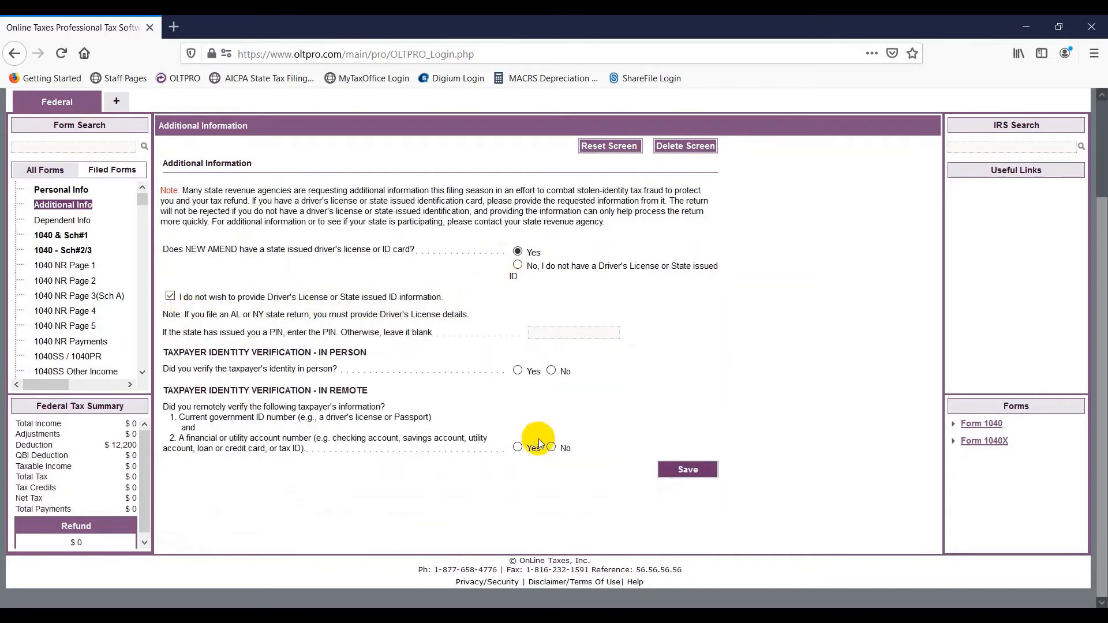
{"action": "left_click", "coordinate": [517, 371]}
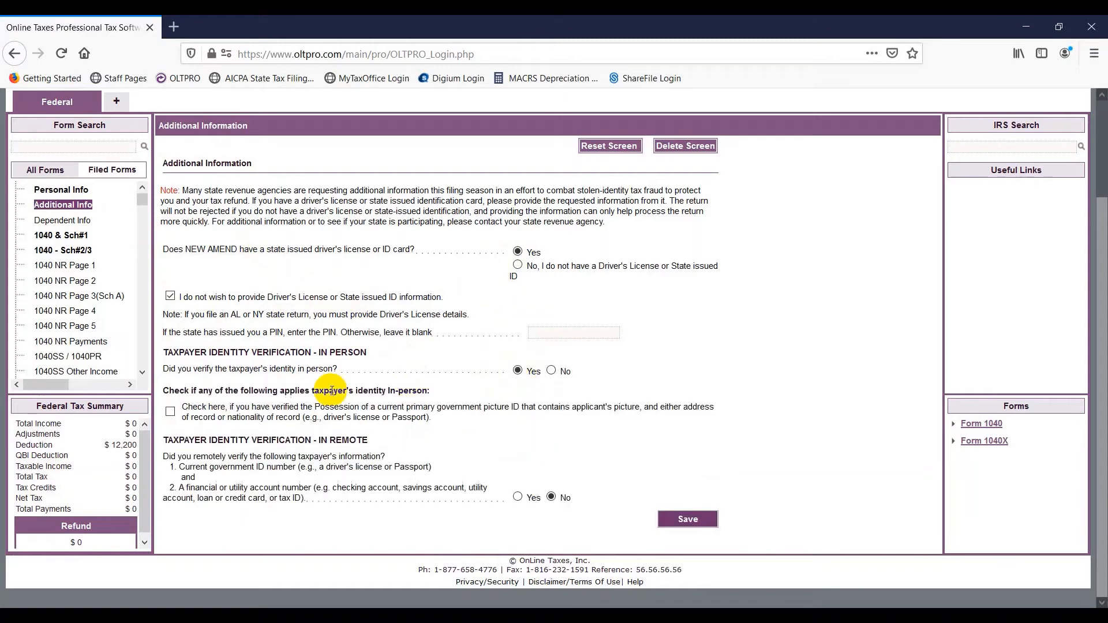
- Tick every identity check (picture ID, second ID, financial account, valid, verified) and save Additional Info
{"action": "left_click", "coordinate": [172, 411]}
{"action": "scroll", "coordinate": [167, 406], "scroll_direction": "down", "scroll_amount": 2}
{"action": "left_click", "coordinate": [170, 410]}
{"action": "left_click", "coordinate": [171, 435]}
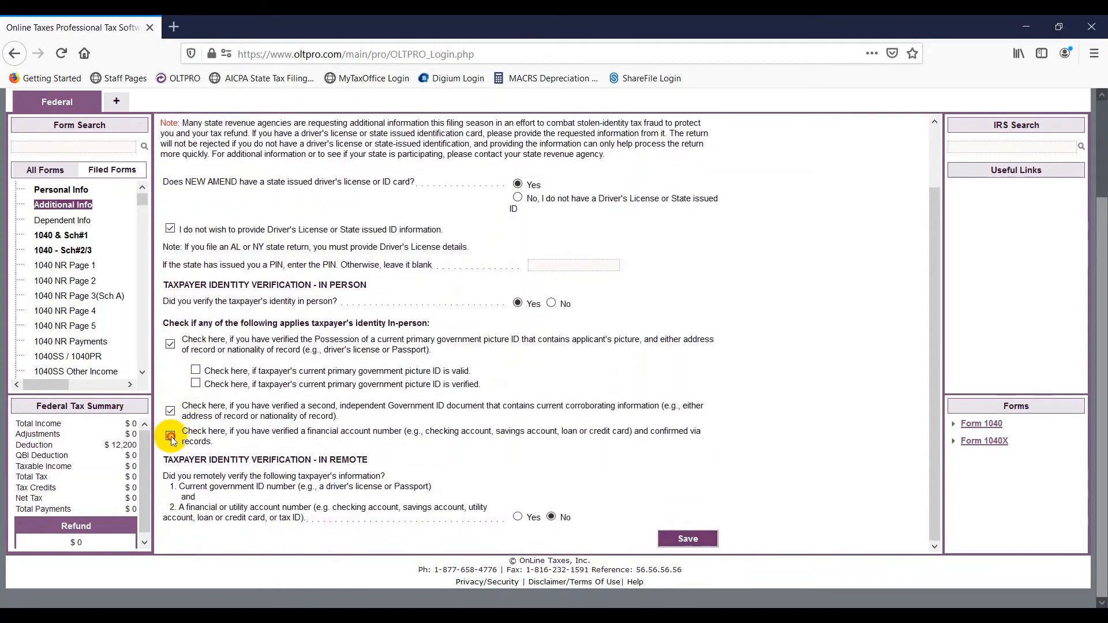
{"action": "left_click", "coordinate": [196, 370]}
{"action": "left_click", "coordinate": [195, 384]}
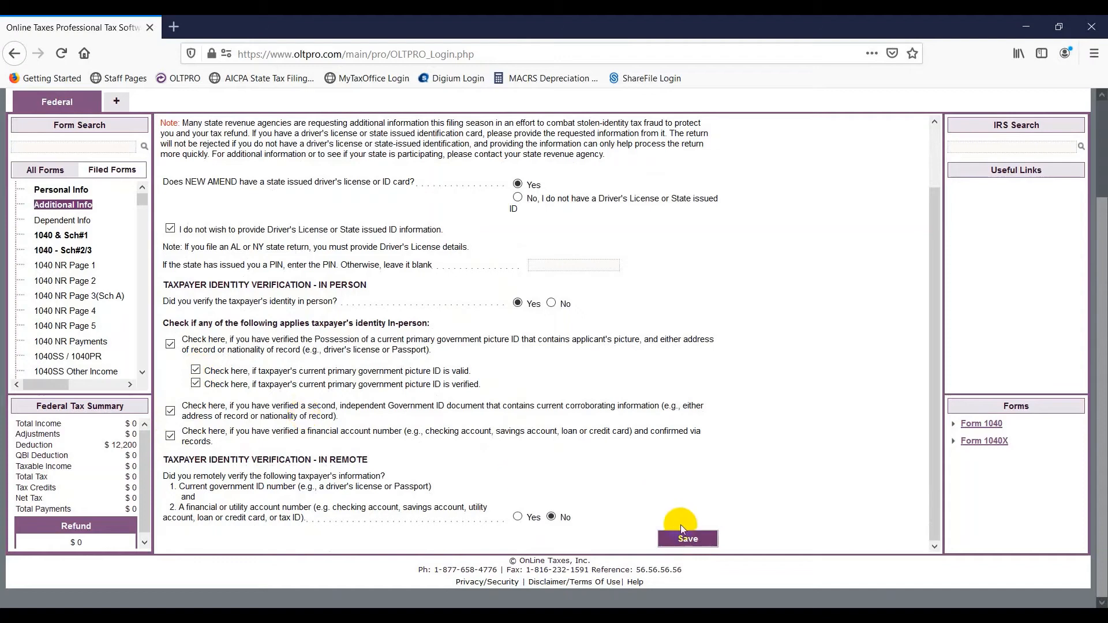
{"action": "left_click", "coordinate": [679, 539]}
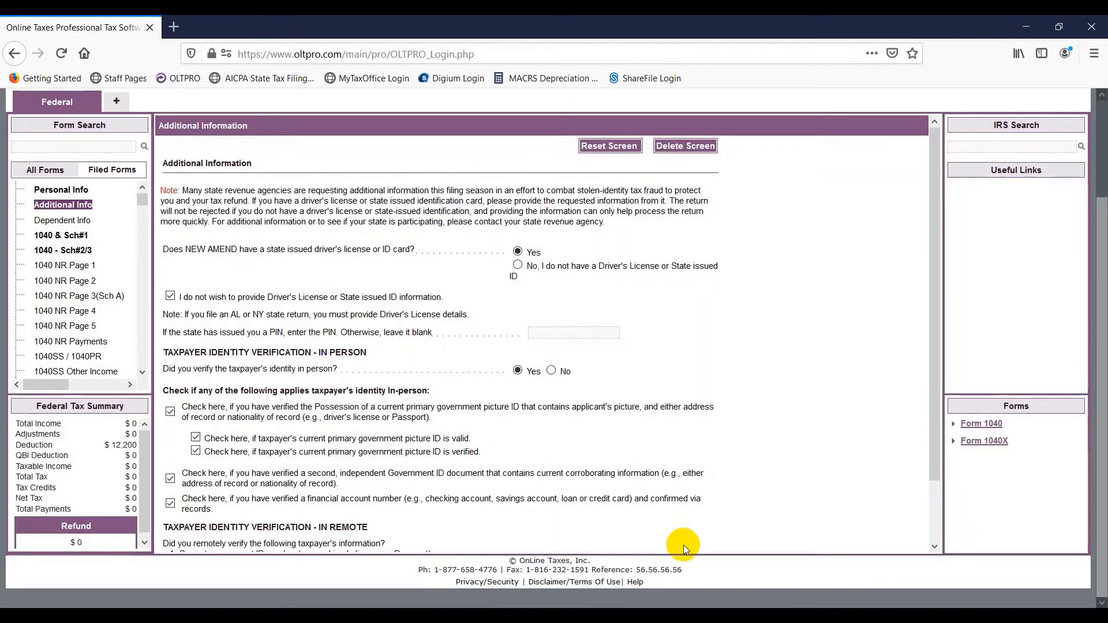
{"action": "scroll", "coordinate": [75, 311], "scroll_direction": "down", "scroll_amount": 2}
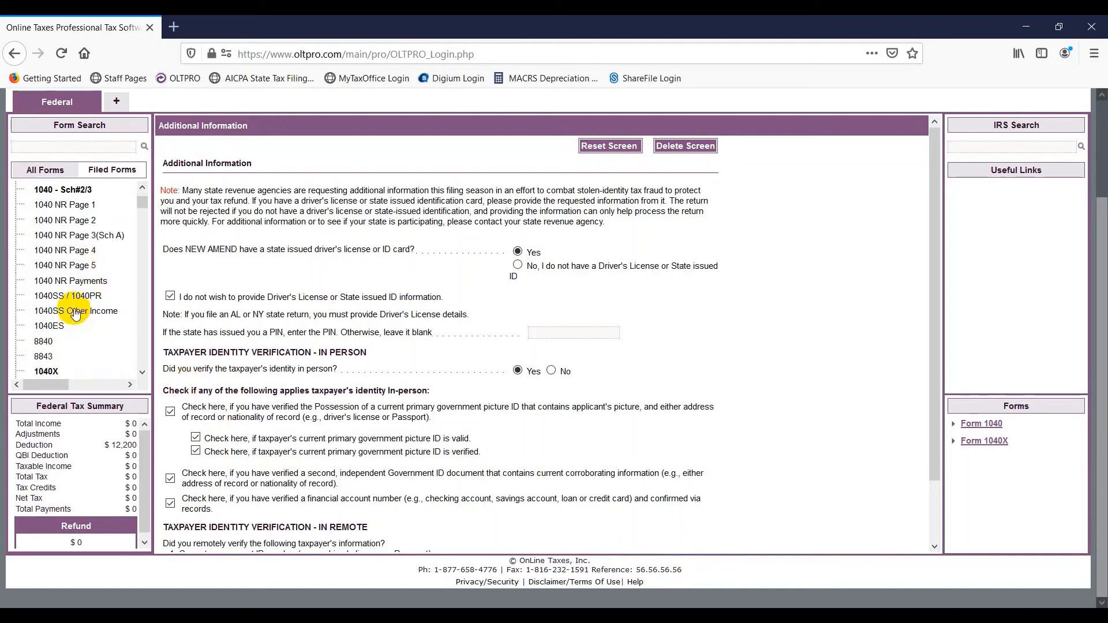
{"action": "scroll", "coordinate": [65, 335], "scroll_direction": "down", "scroll_amount": 1}
{"action": "scroll", "coordinate": [62, 332], "scroll_direction": "down", "scroll_amount": 4}
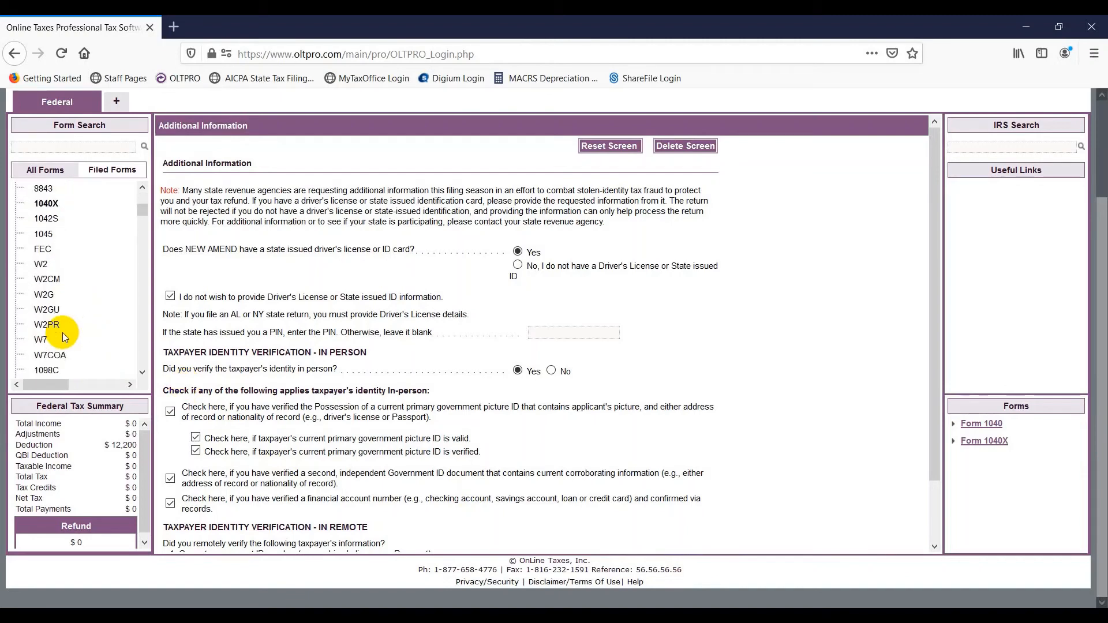
- Add a new W-2 and enter the employer's EIN so the employer details fill in
{"action": "left_click", "coordinate": [41, 264]}
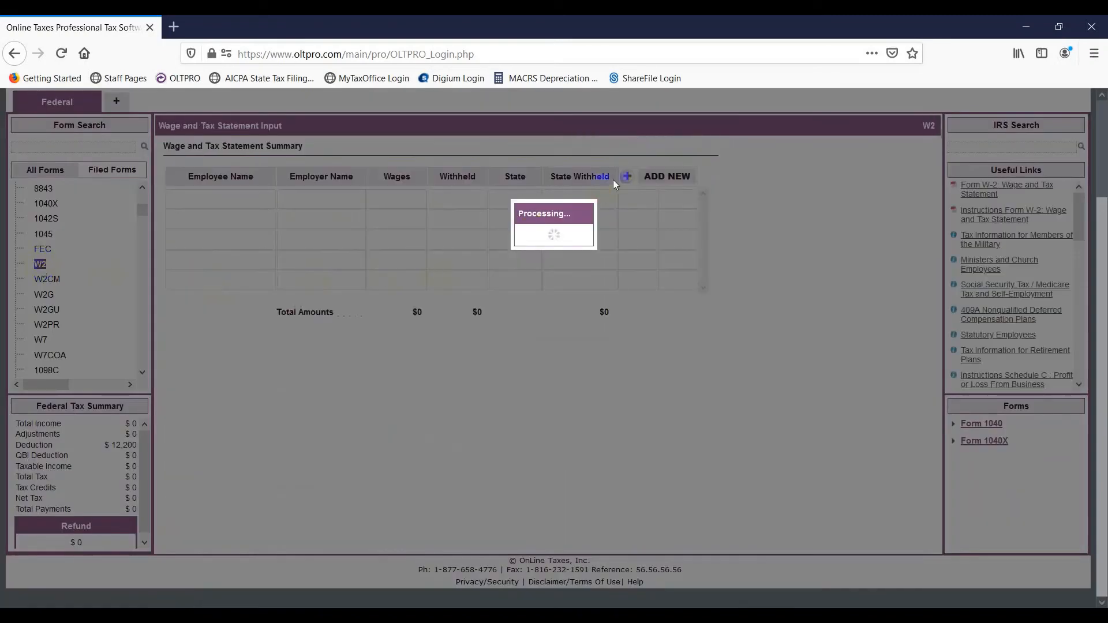
{"action": "left_click", "coordinate": [626, 176]}
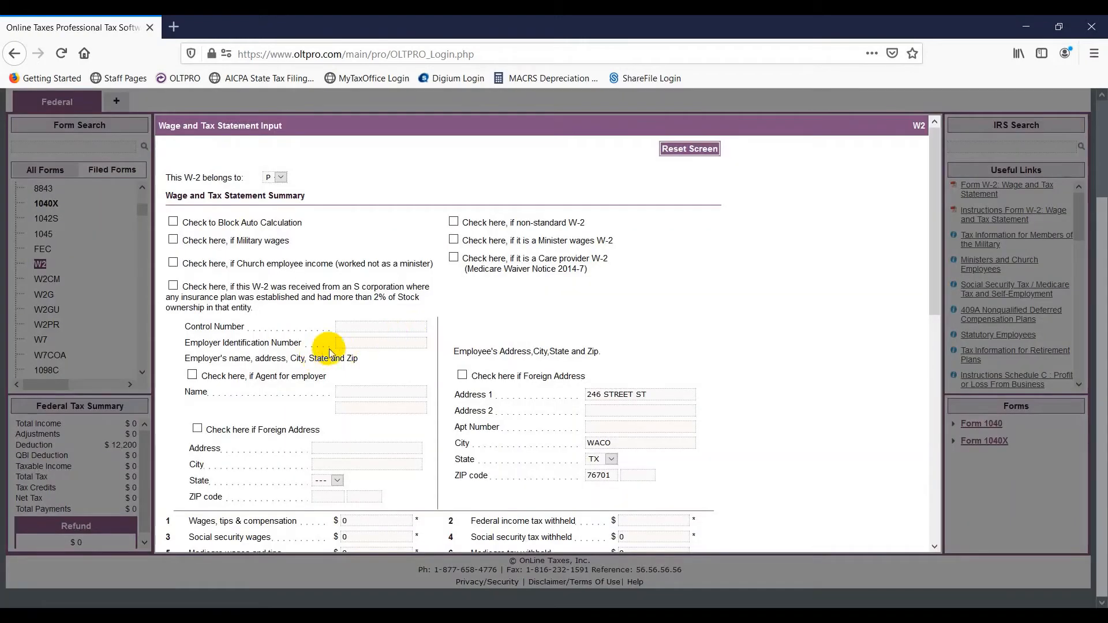
{"action": "left_click", "coordinate": [344, 343]}
{"action": "type", "text": "4"}
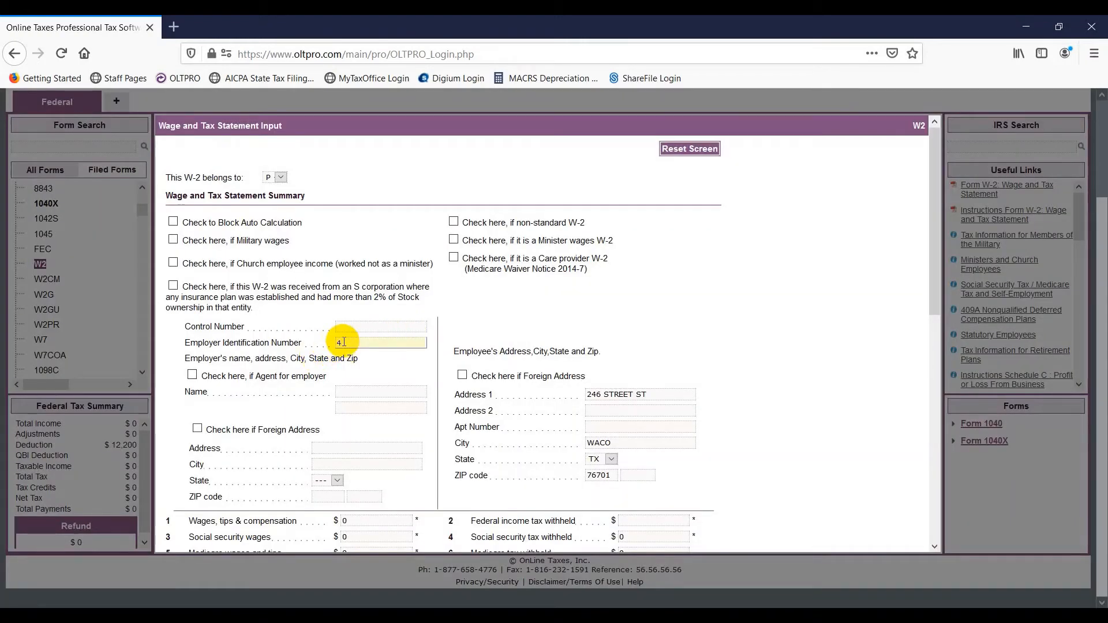
{"action": "type", "text": "21234567"}
{"action": "key", "text": "Tab"}
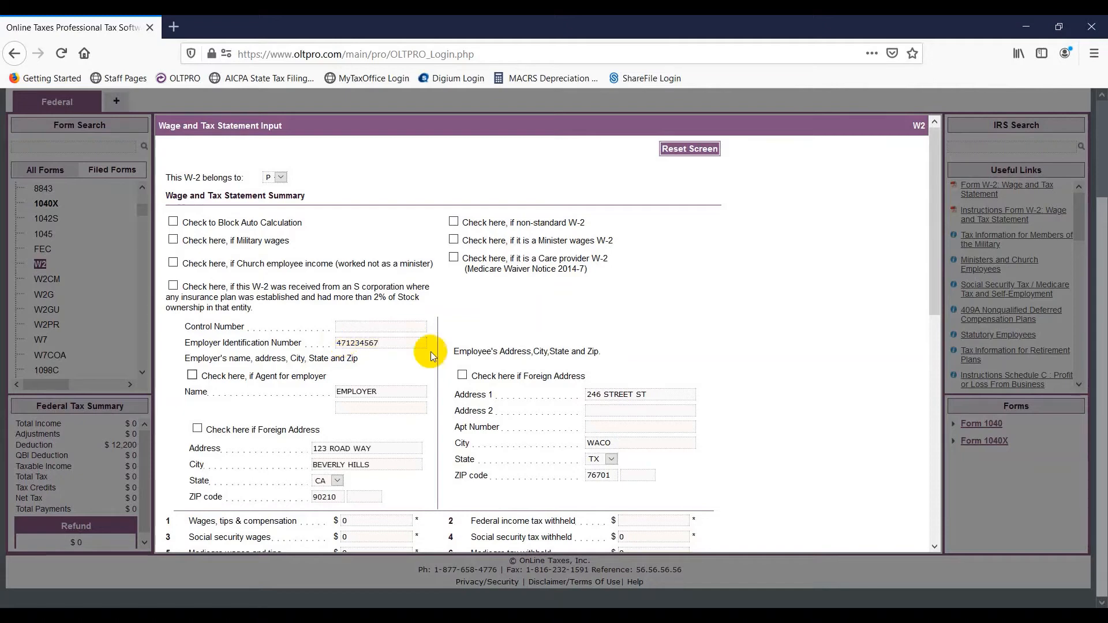
- Enter $50,000 wages and $6,000 federal income tax withheld, then save the W-2
{"action": "scroll", "coordinate": [379, 397], "scroll_direction": "down", "scroll_amount": 3}
{"action": "left_click", "coordinate": [365, 373]}
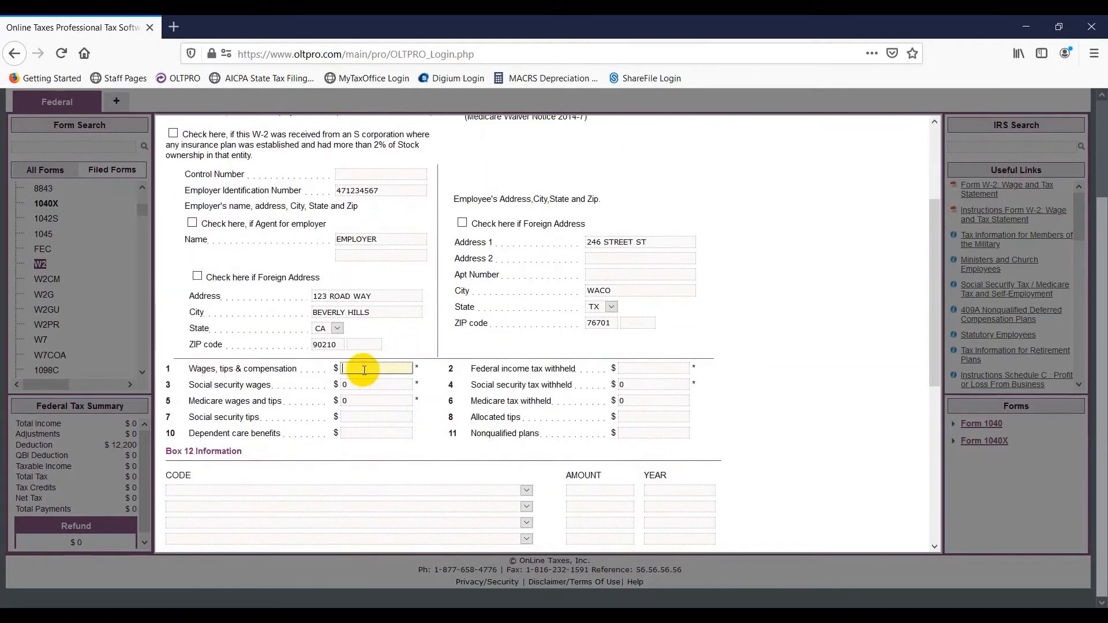
{"action": "type", "text": "50000"}
{"action": "key", "text": "Tab"}
{"action": "type", "text": "6000"}
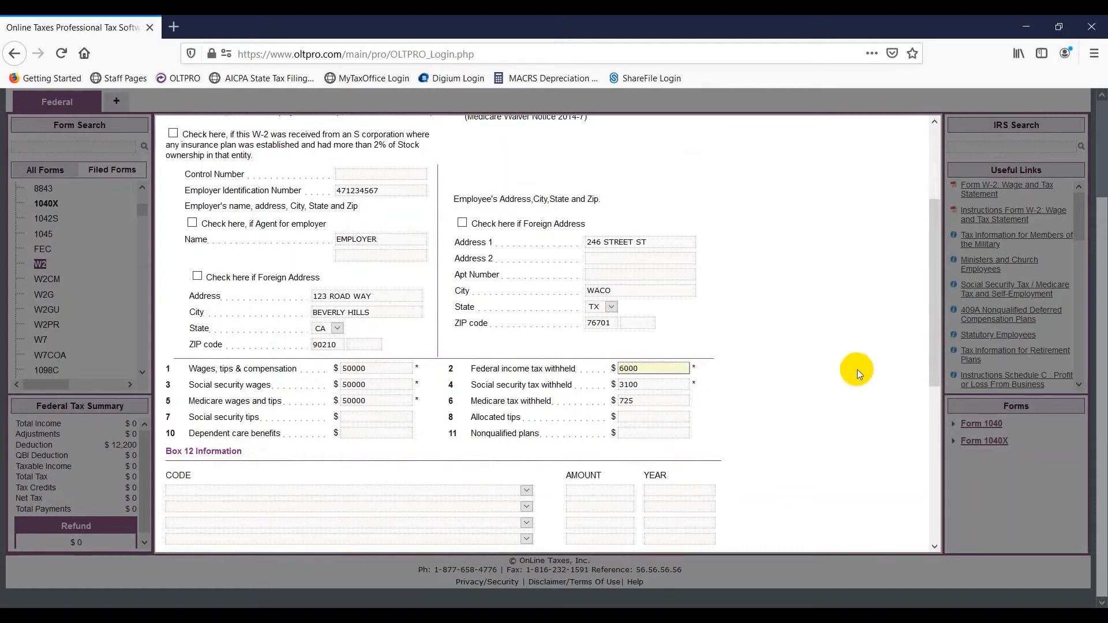
{"action": "scroll", "coordinate": [856, 365], "scroll_direction": "down", "scroll_amount": 5}
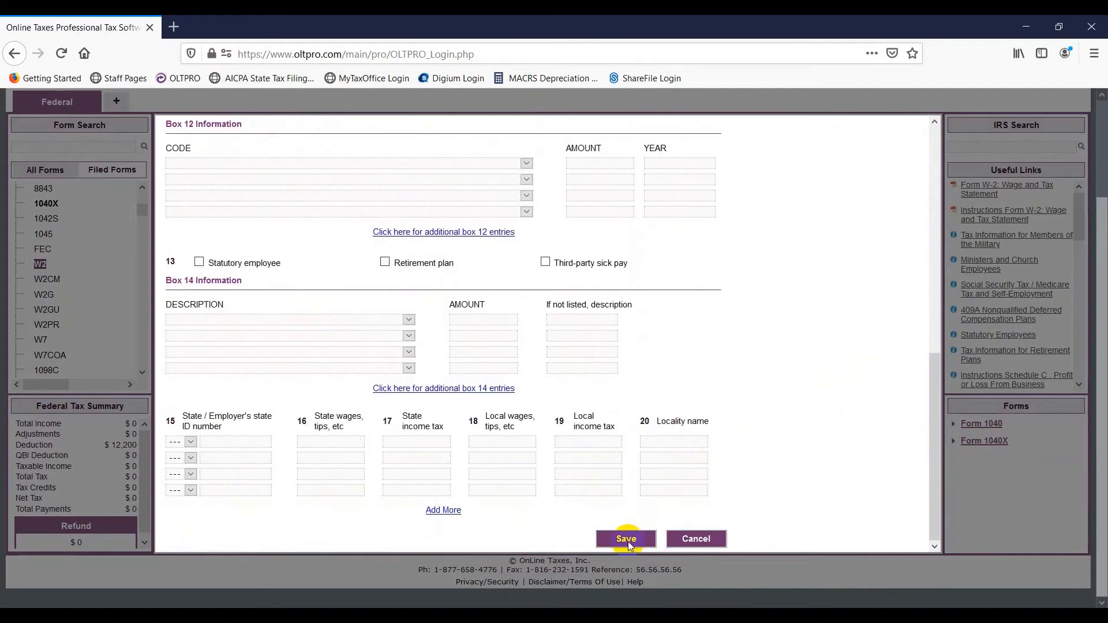
{"action": "left_click", "coordinate": [627, 539]}
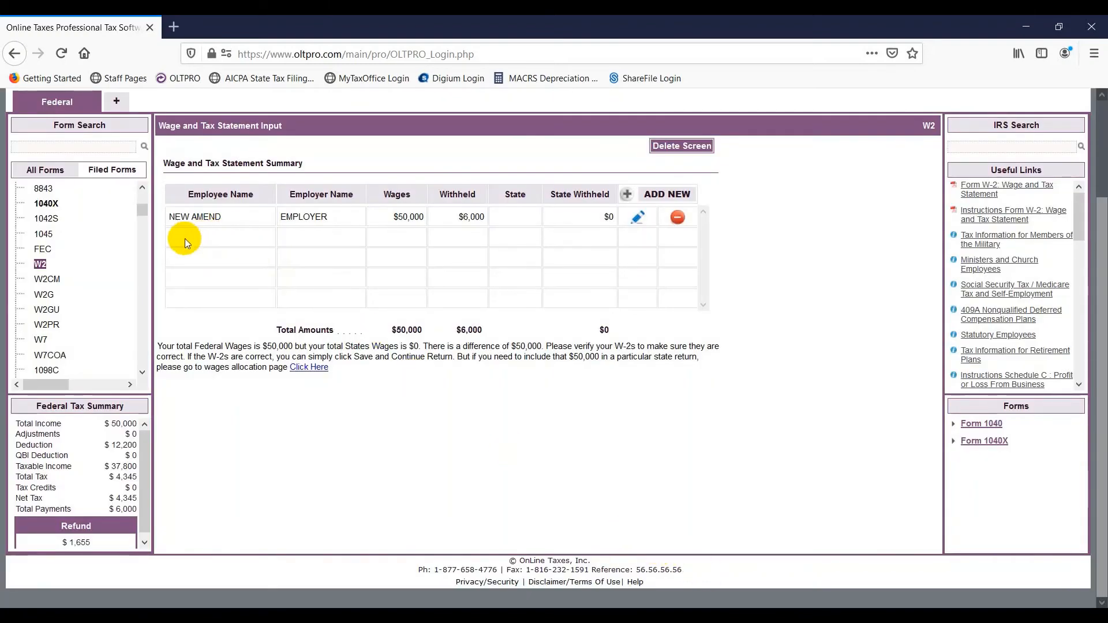
- Open Form 1040X and mark the original return as e-filed and accepted
{"action": "left_click", "coordinate": [52, 207]}
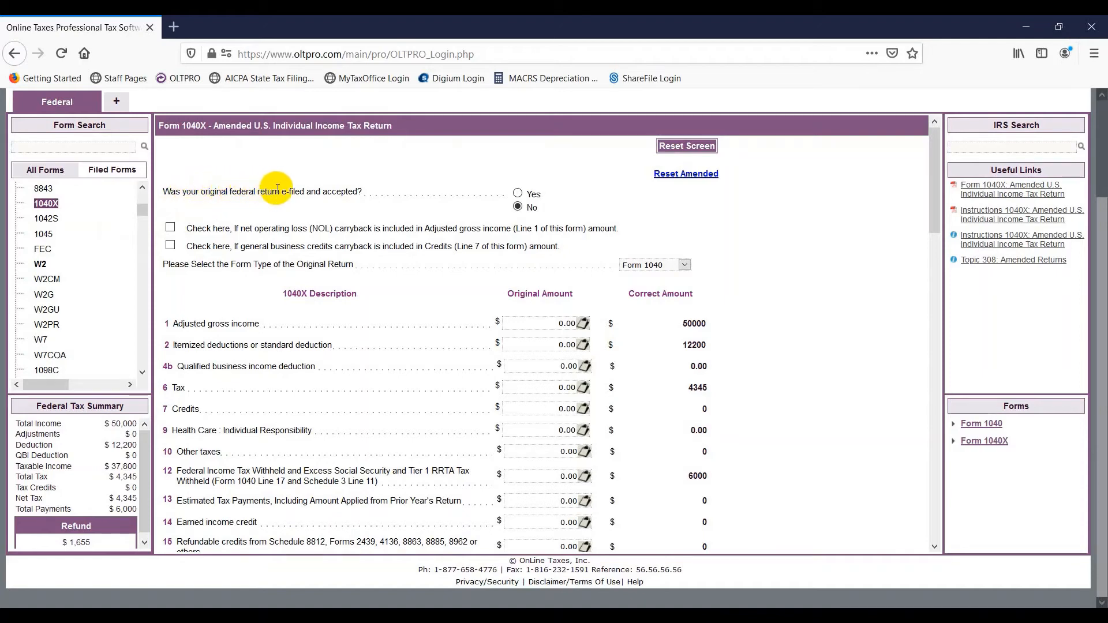
{"action": "left_click", "coordinate": [517, 193]}
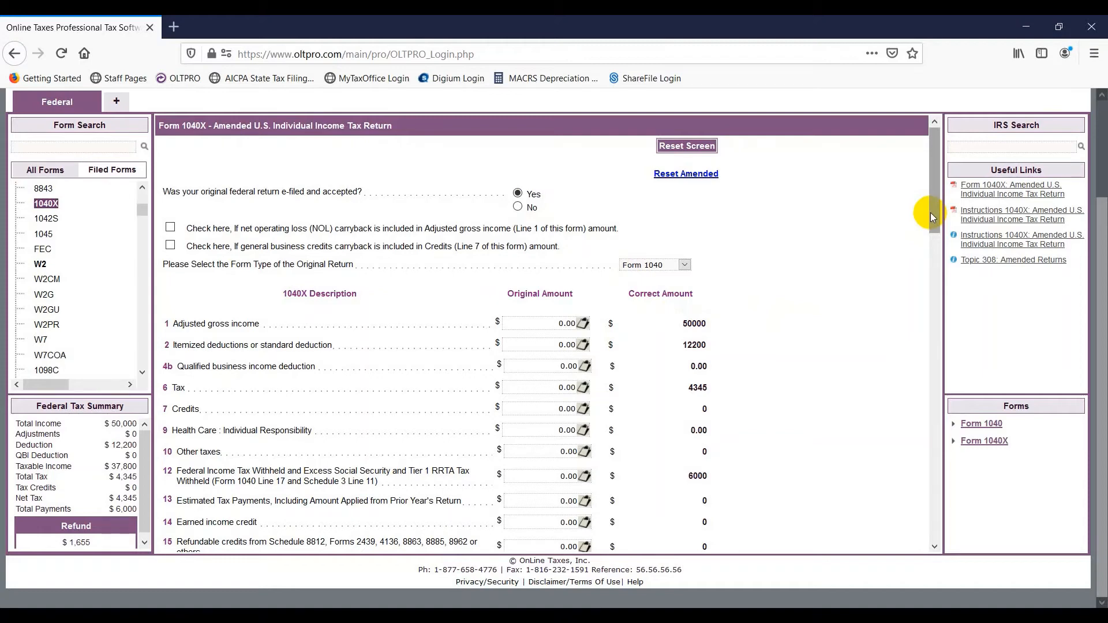
{"action": "left_click_drag", "start_coordinate": [930, 213], "coordinate": [933, 230]}
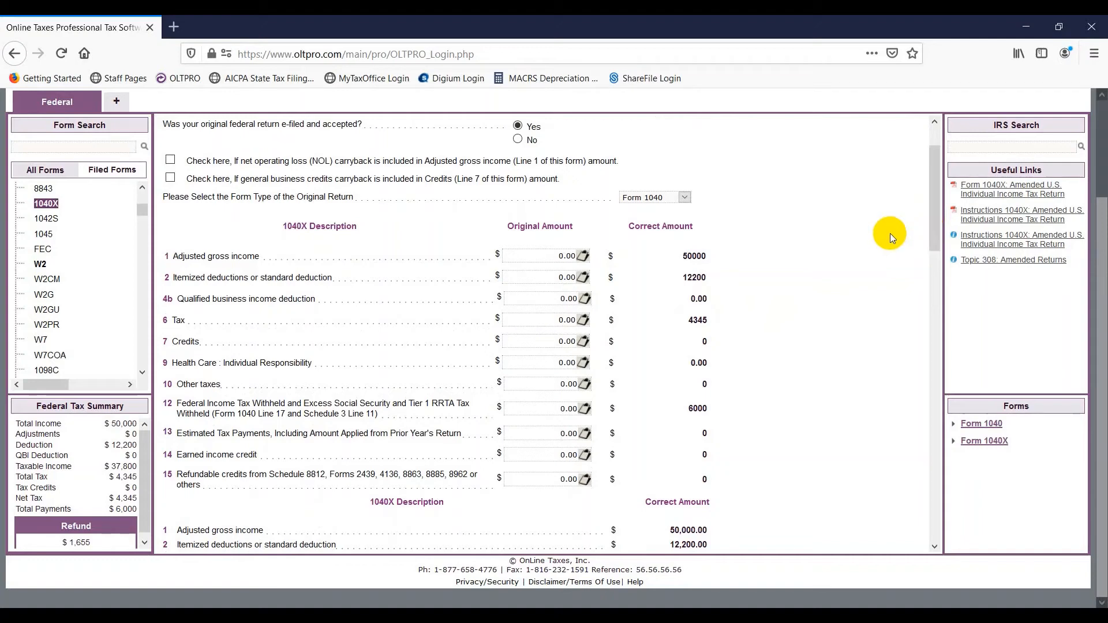
- Enter original amounts: AGI 40,000, deduction 12,200, tax 3,000, withholding 5,000
{"action": "left_click", "coordinate": [538, 257]}
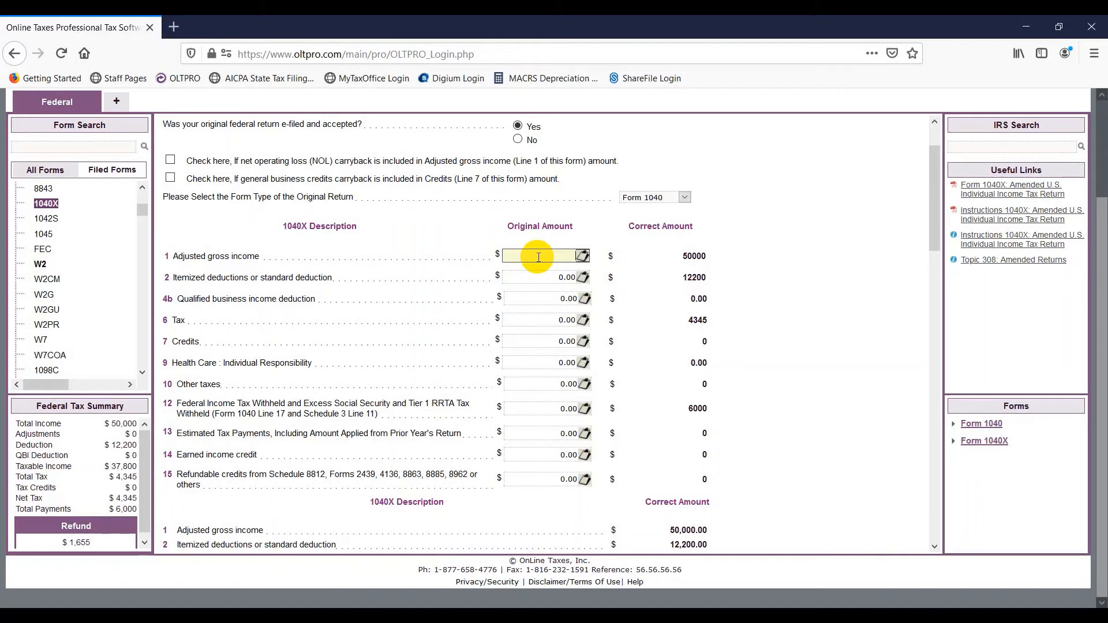
{"action": "type", "text": "0000"}
{"action": "left_click", "coordinate": [528, 277]}
{"action": "type", "text": "12200"}
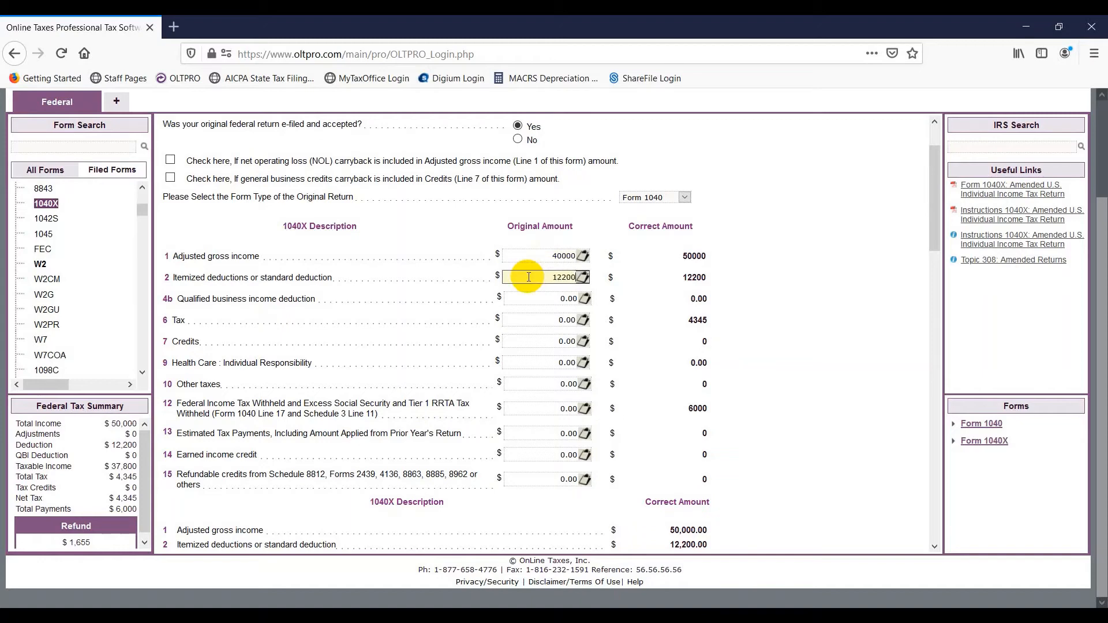
{"action": "left_click", "coordinate": [539, 320]}
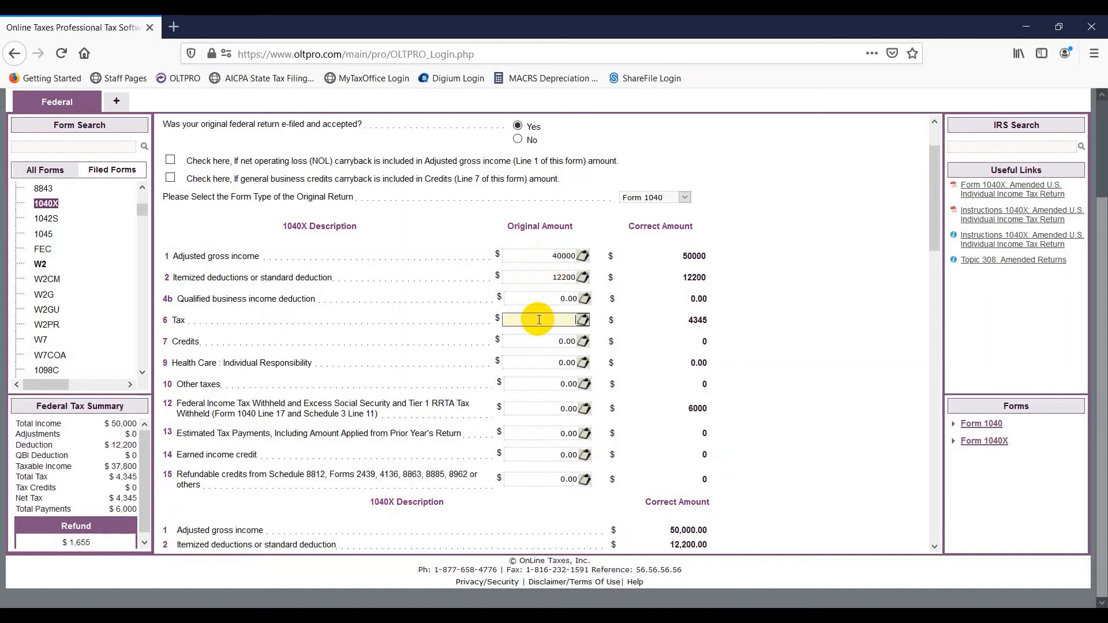
{"action": "type", "text": "3000"}
{"action": "left_click", "coordinate": [544, 412]}
{"action": "type", "text": "5000"}
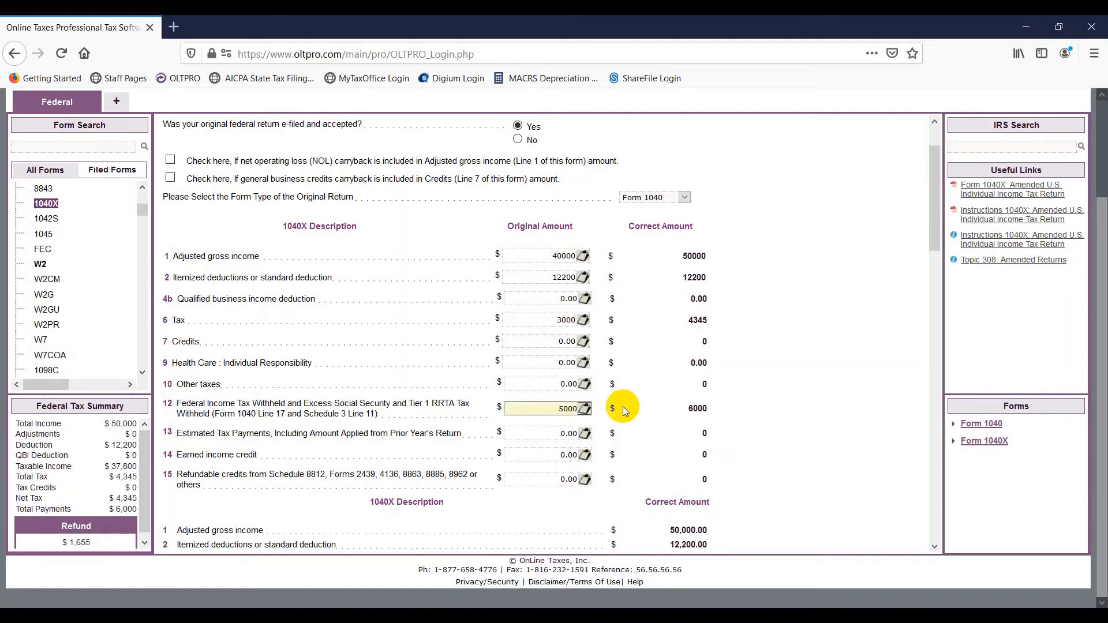
- Enter a $500 prior overpayment on line 18 of the 1040X
{"action": "scroll", "coordinate": [626, 409], "scroll_direction": "down", "scroll_amount": 5}
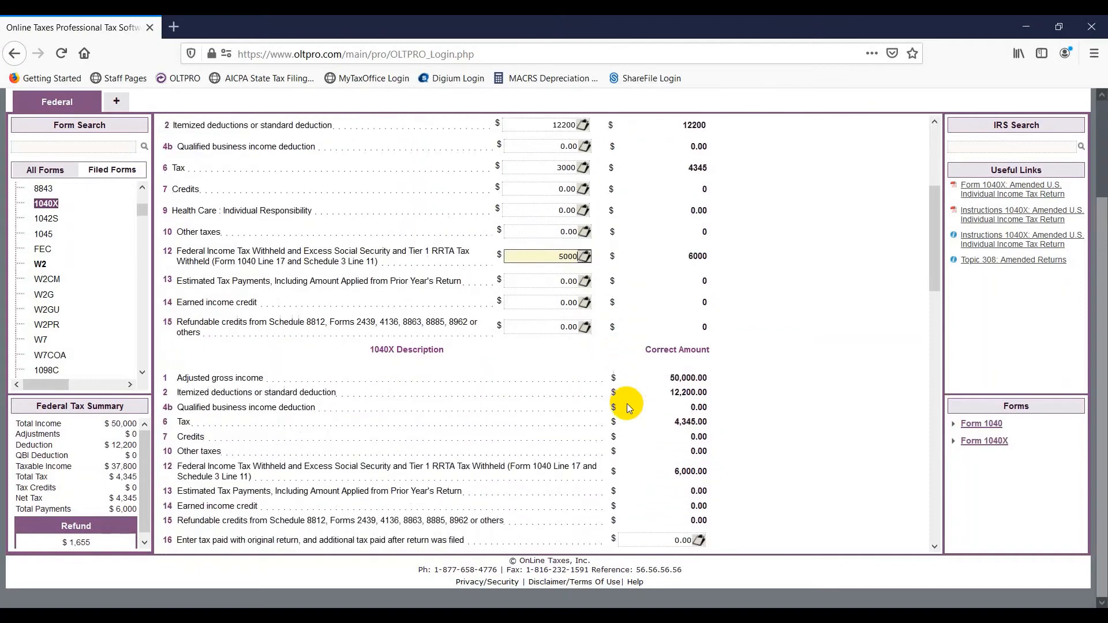
{"action": "scroll", "coordinate": [627, 403], "scroll_direction": "down", "scroll_amount": 5}
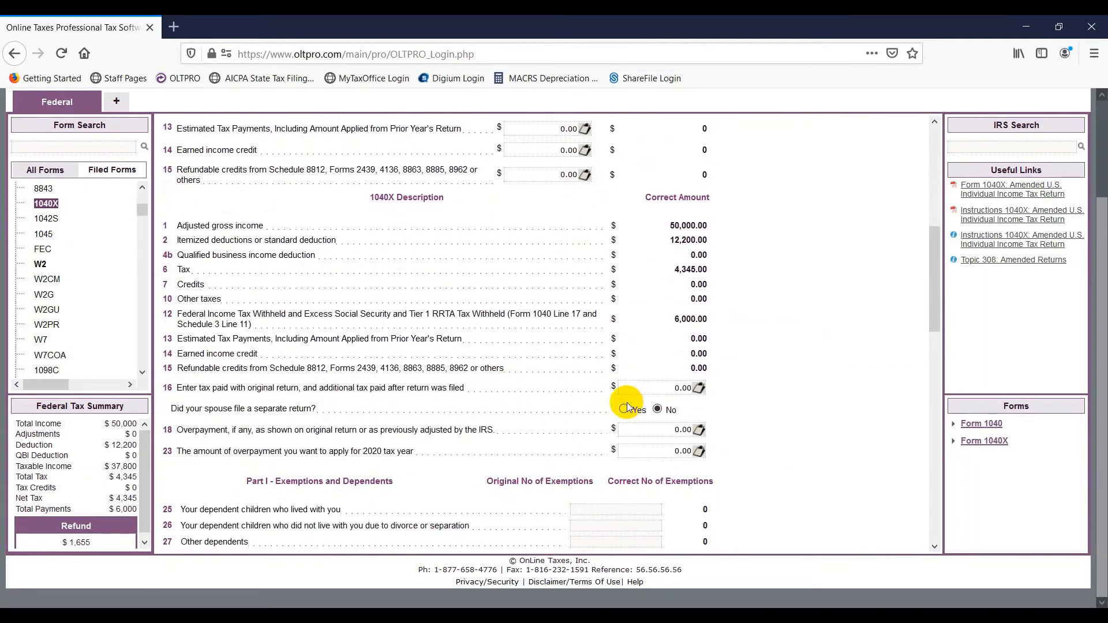
{"action": "left_click", "coordinate": [673, 389]}
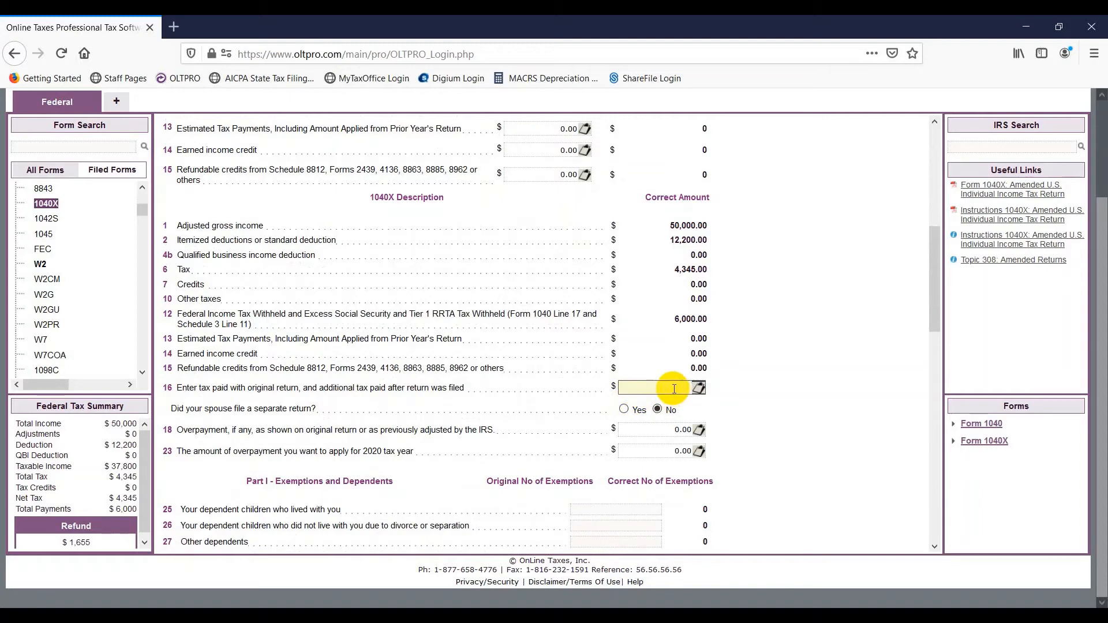
{"action": "left_click", "coordinate": [665, 431]}
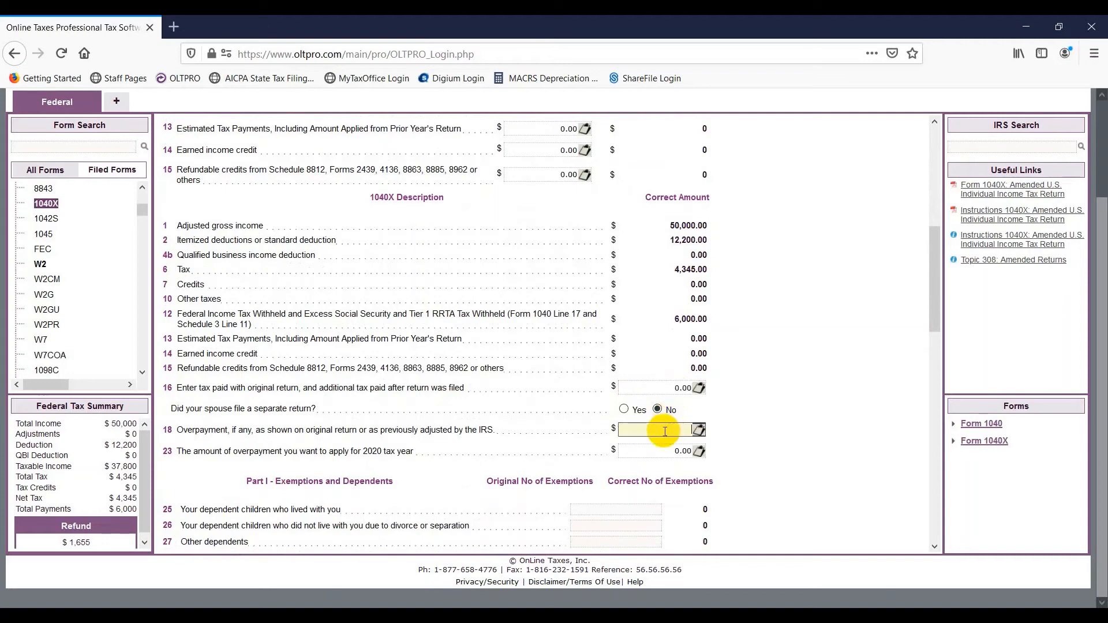
{"action": "type", "text": "500"}
{"action": "scroll", "coordinate": [665, 430], "scroll_direction": "down", "scroll_amount": 1}
{"action": "scroll", "coordinate": [665, 427], "scroll_direction": "down", "scroll_amount": 3}
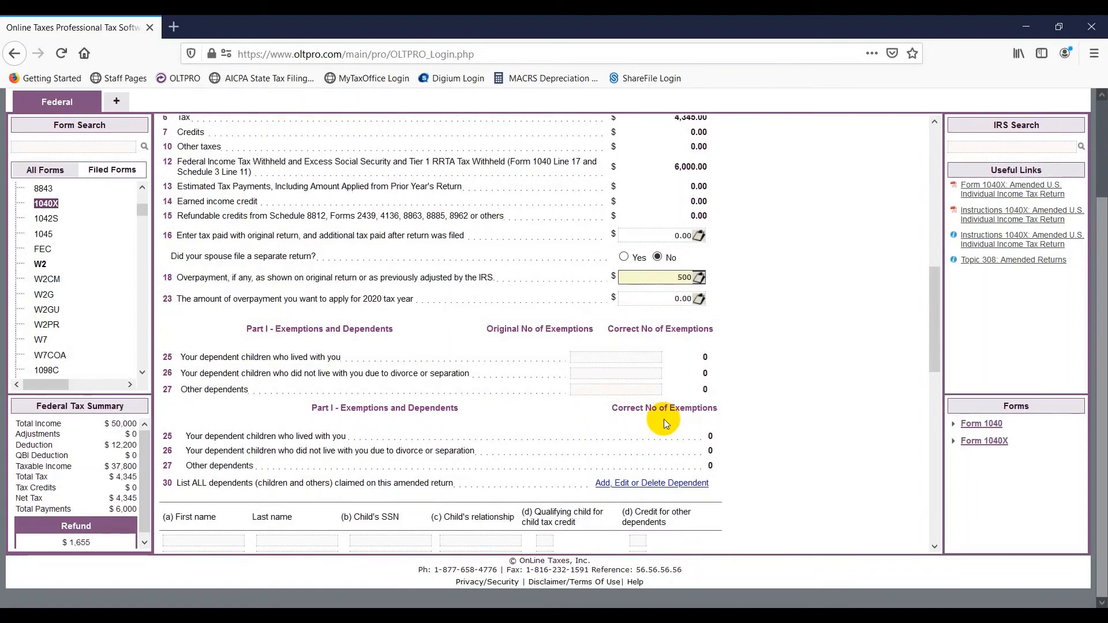
{"action": "scroll", "coordinate": [669, 420], "scroll_direction": "down", "scroll_amount": 5}
{"action": "scroll", "coordinate": [669, 420], "scroll_direction": "down", "scroll_amount": 7}
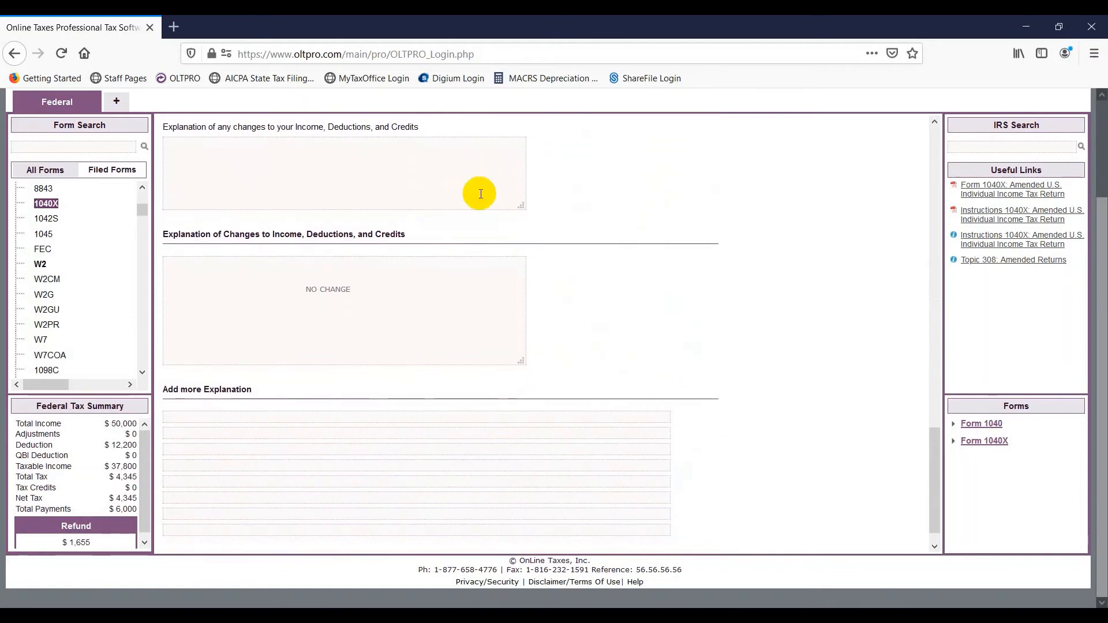
- Enter 'Corrected W2' as the Part III explanation and save Form 1040X
{"action": "left_click", "coordinate": [454, 176]}
{"action": "type", "text": "Corrected"}
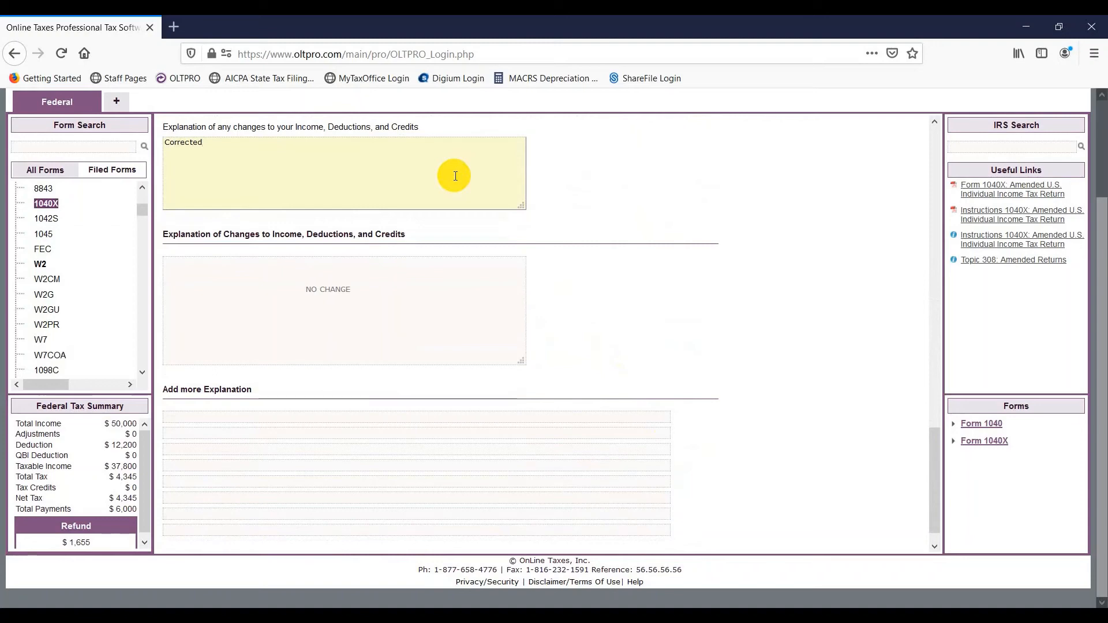
{"action": "type", "text": " W2"}
{"action": "scroll", "coordinate": [600, 334], "scroll_direction": "down", "scroll_amount": 1}
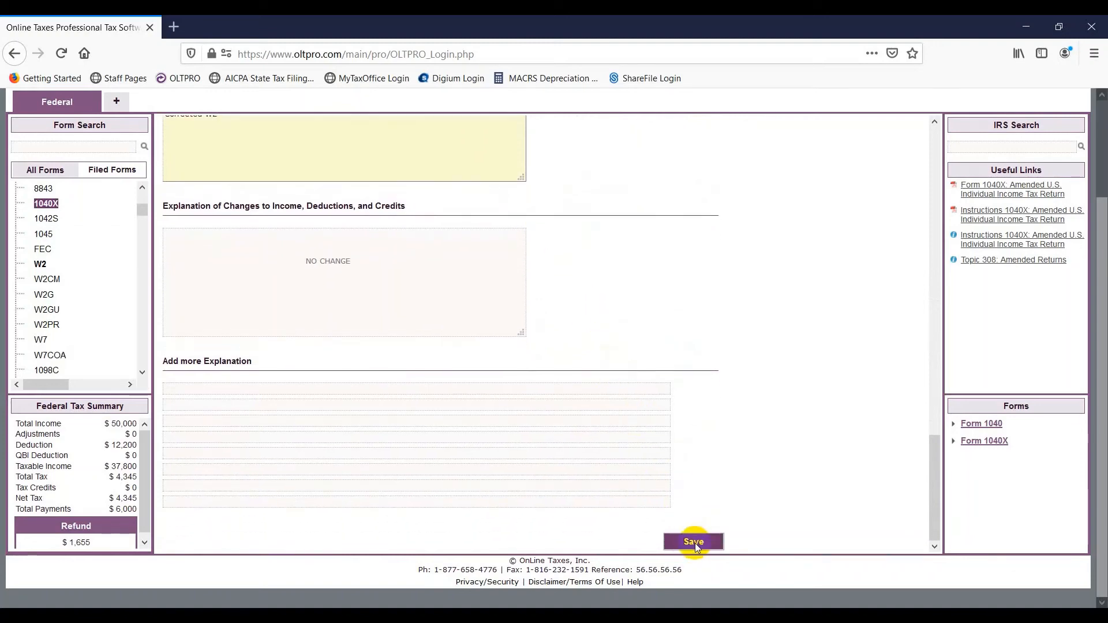
{"action": "left_click", "coordinate": [694, 541]}
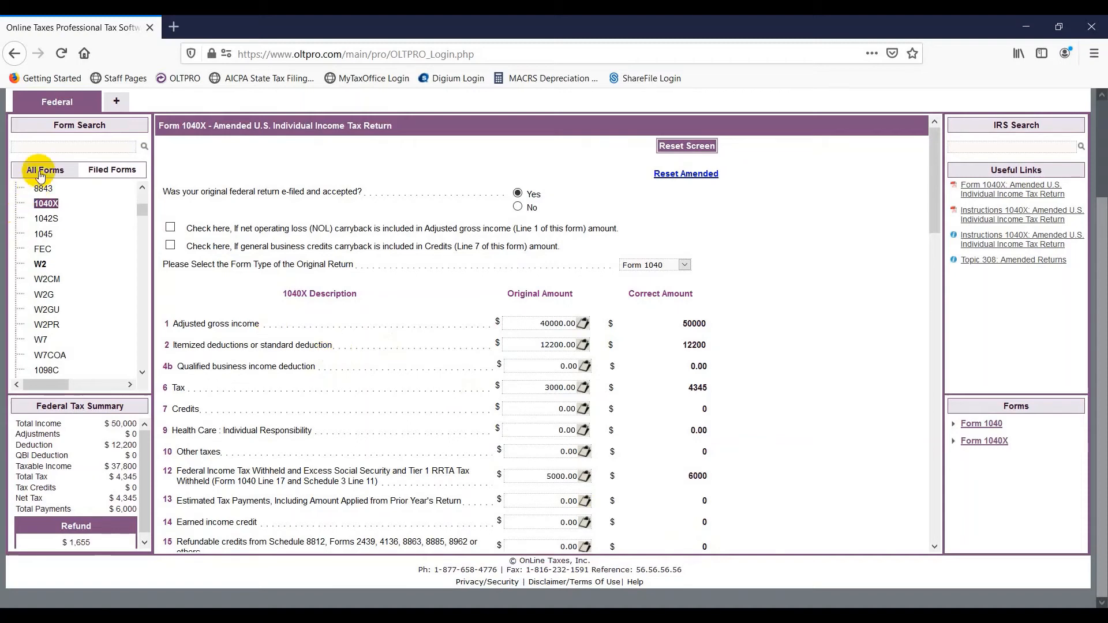
- Open Form 8879, choose Practitioner PIN e-filing, enter the ERO PIN and generate the taxpayer PIN
{"action": "left_click", "coordinate": [49, 147]}
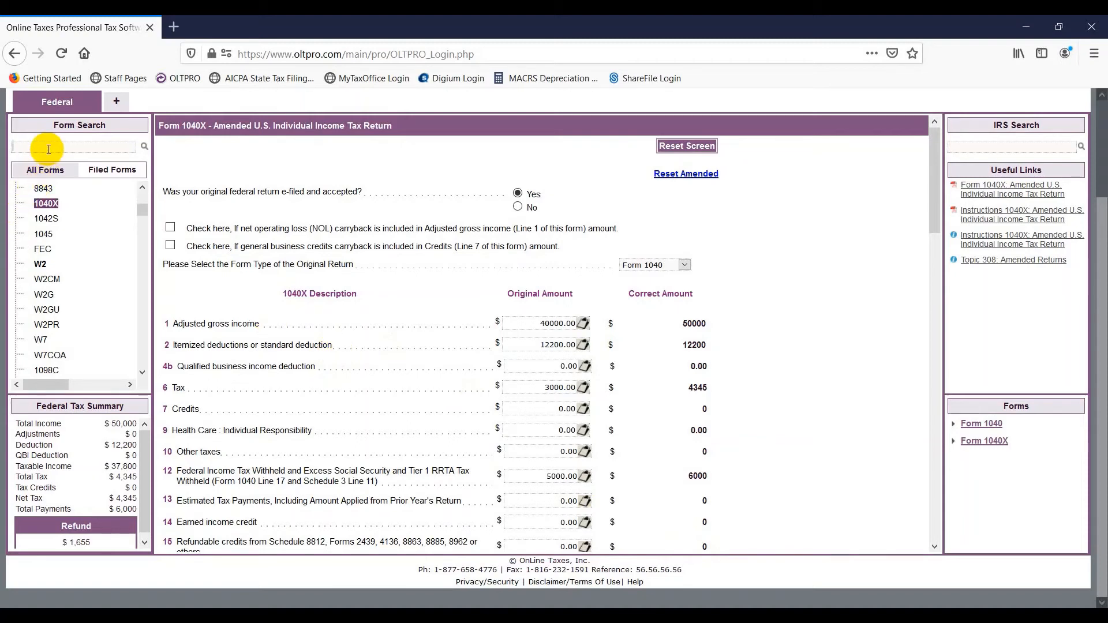
{"action": "type", "text": "8879"}
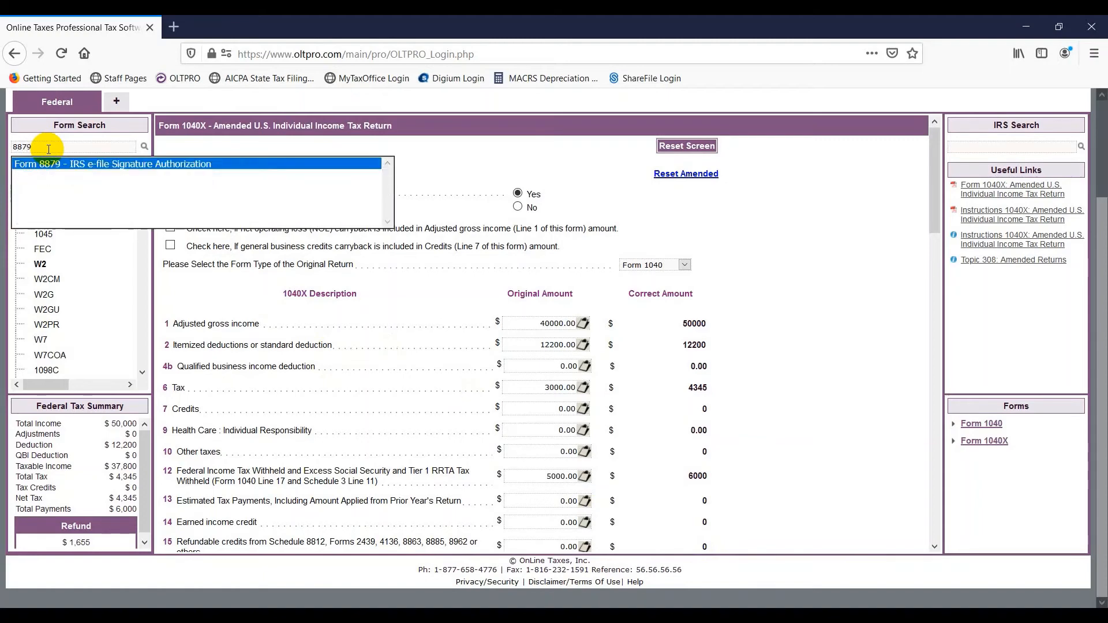
{"action": "key", "text": "Return"}
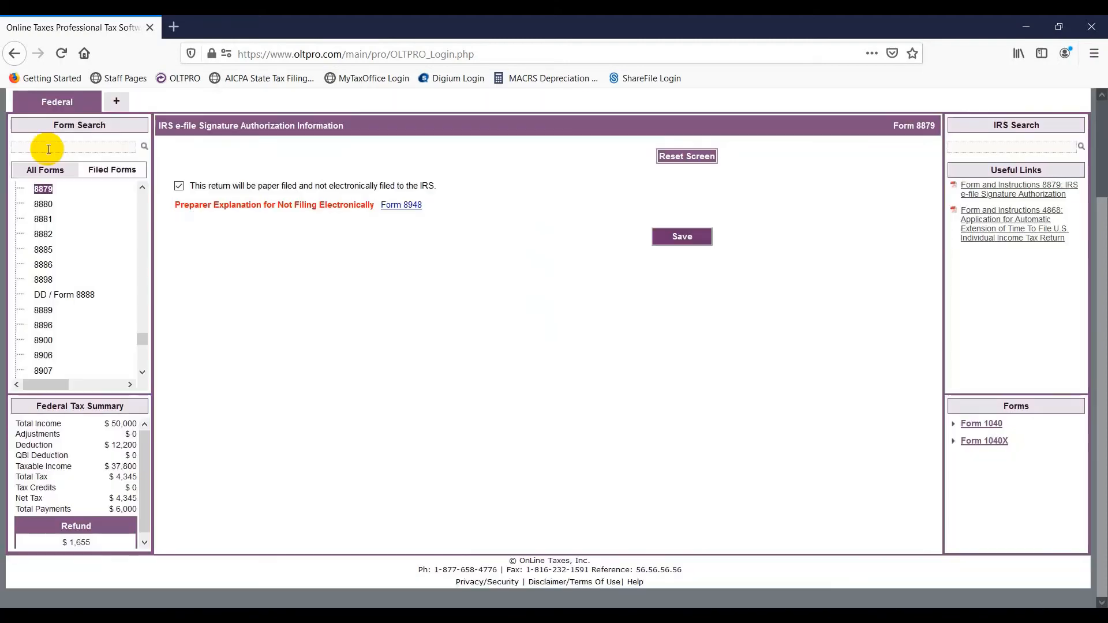
{"action": "left_click", "coordinate": [179, 186]}
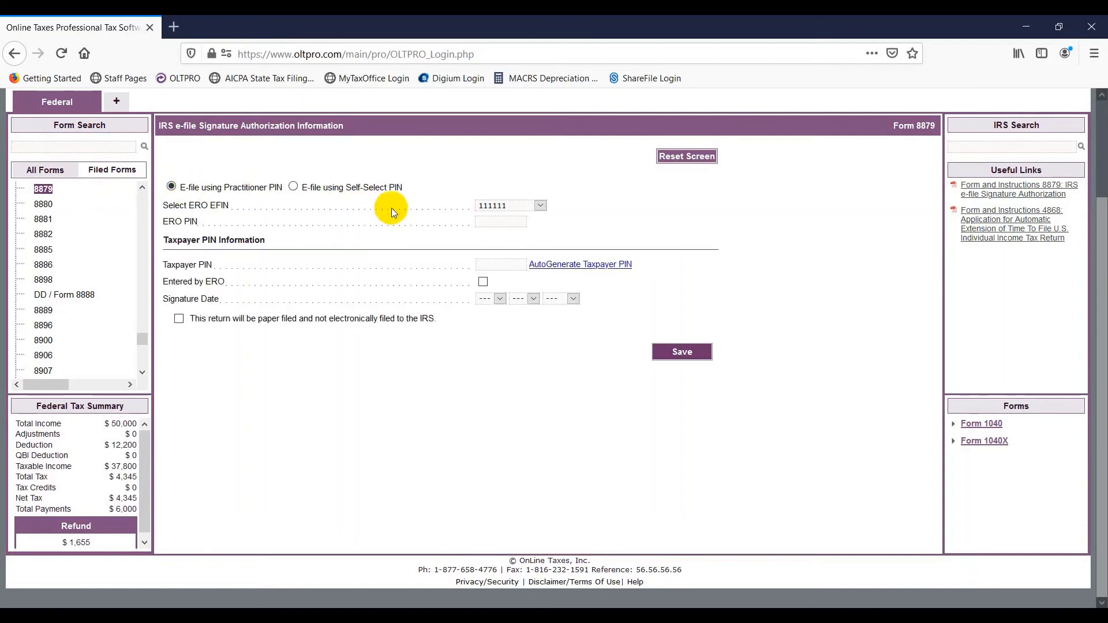
{"action": "left_click", "coordinate": [485, 222]}
{"action": "type", "text": "1"}
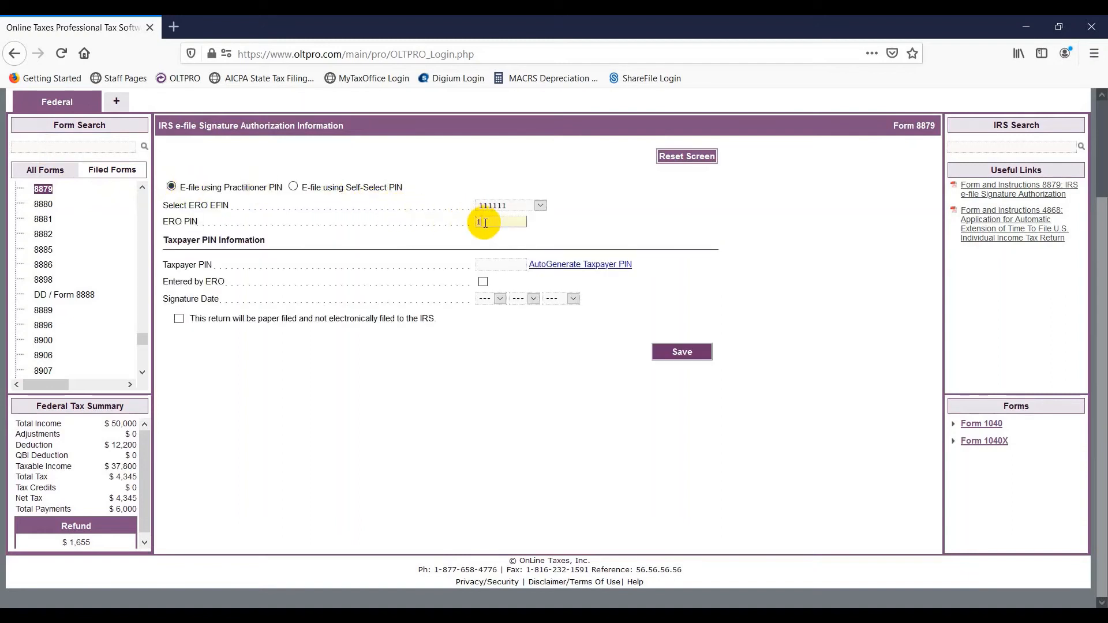
{"action": "type", "text": "2345"}
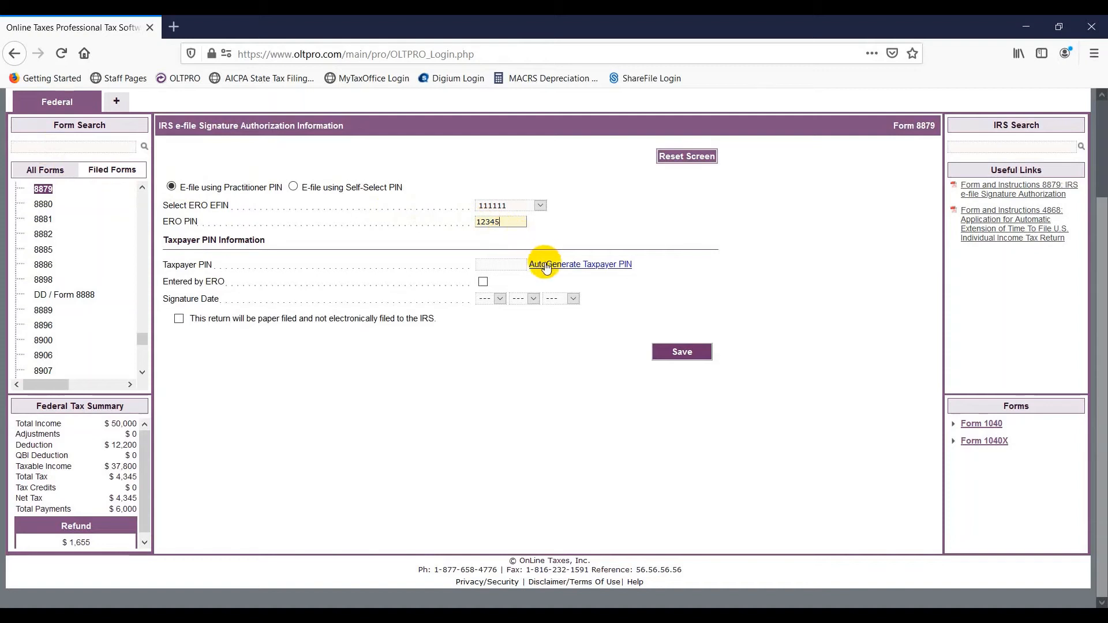
{"action": "left_click", "coordinate": [547, 265]}
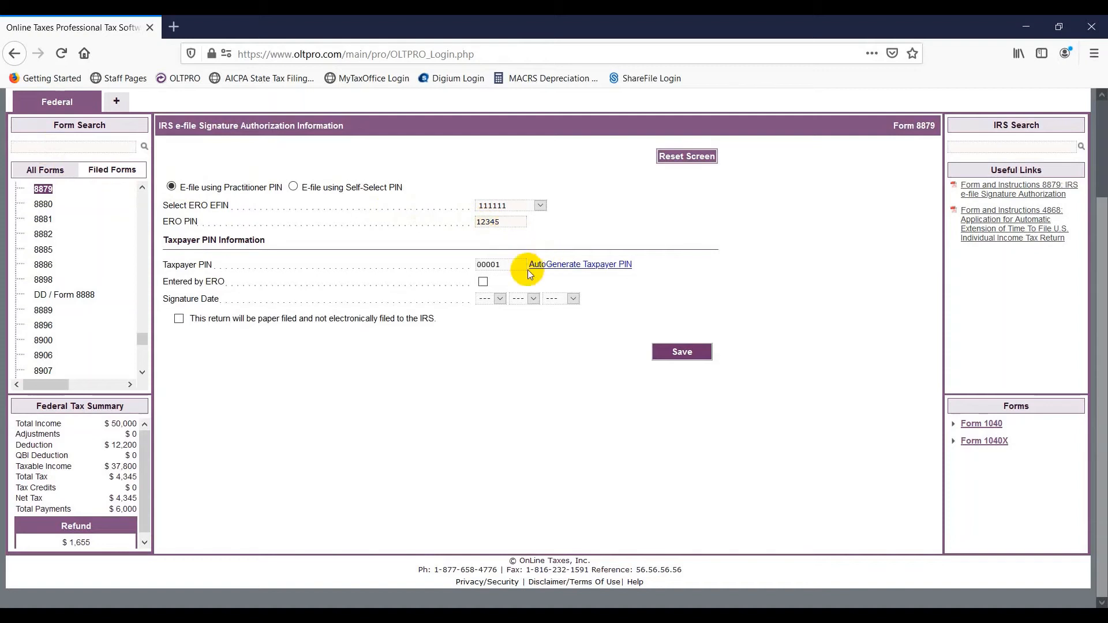
- Set the signature date to 8/27/2020 and save Form 8879
{"action": "left_click", "coordinate": [485, 298]}
{"action": "left_click", "coordinate": [482, 427]}
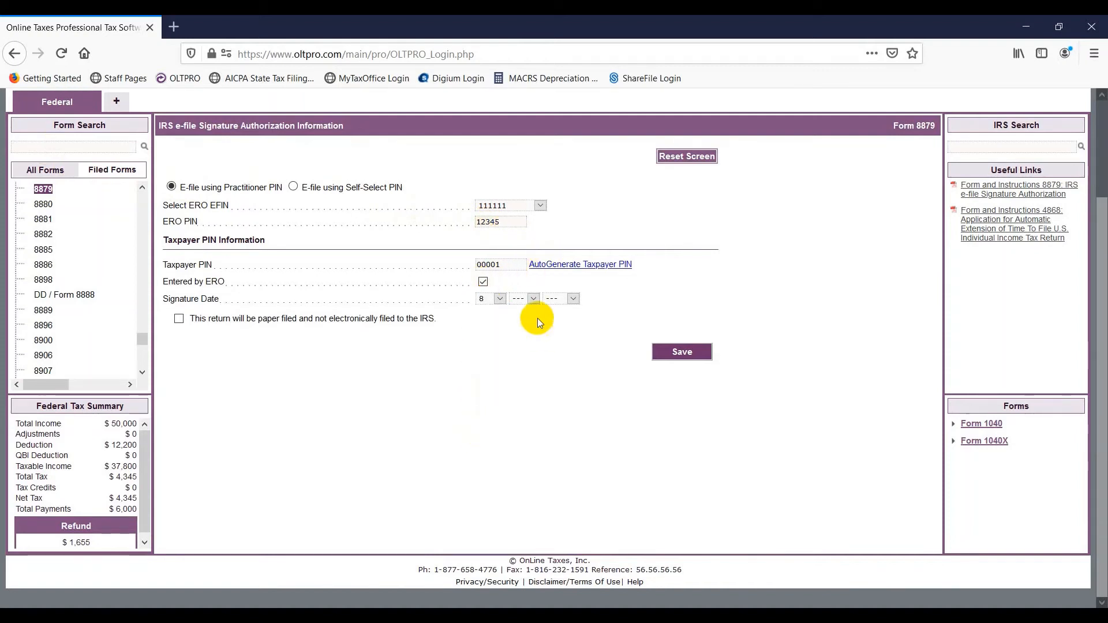
{"action": "left_click", "coordinate": [531, 298]}
{"action": "scroll", "coordinate": [521, 484], "scroll_direction": "down", "scroll_amount": 5}
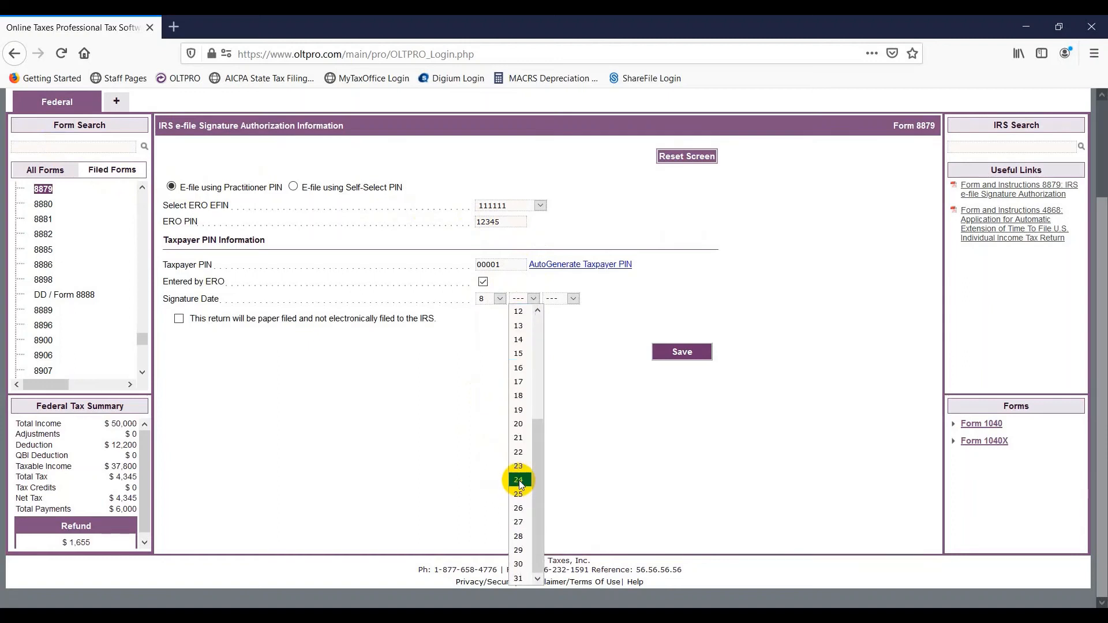
{"action": "left_click", "coordinate": [518, 513]}
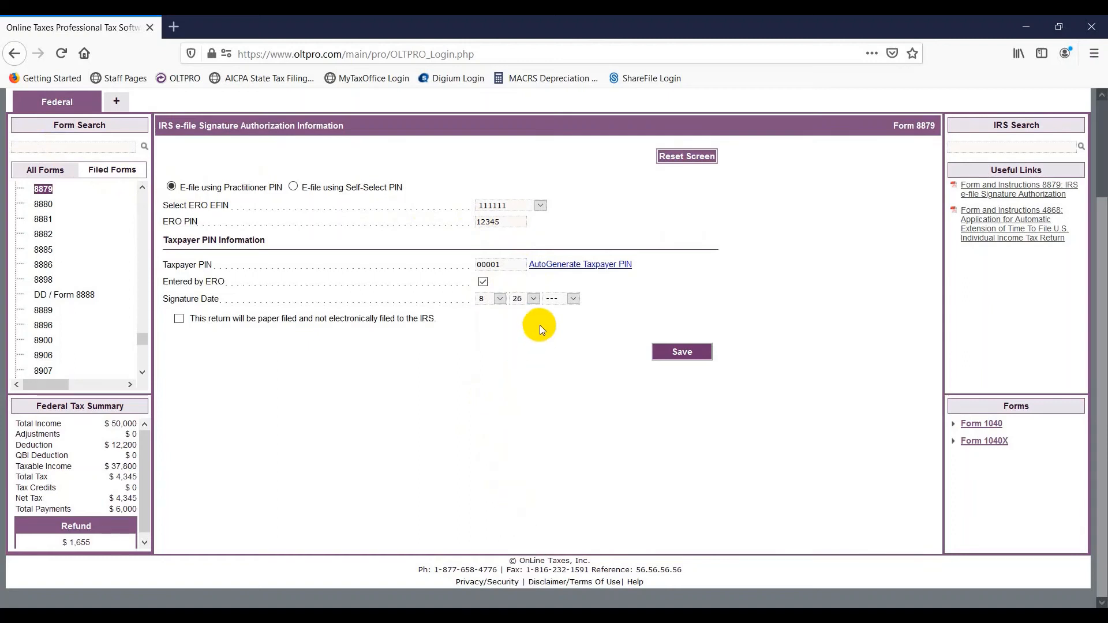
{"action": "left_click", "coordinate": [554, 297]}
{"action": "left_click", "coordinate": [557, 326]}
{"action": "left_click", "coordinate": [532, 298]}
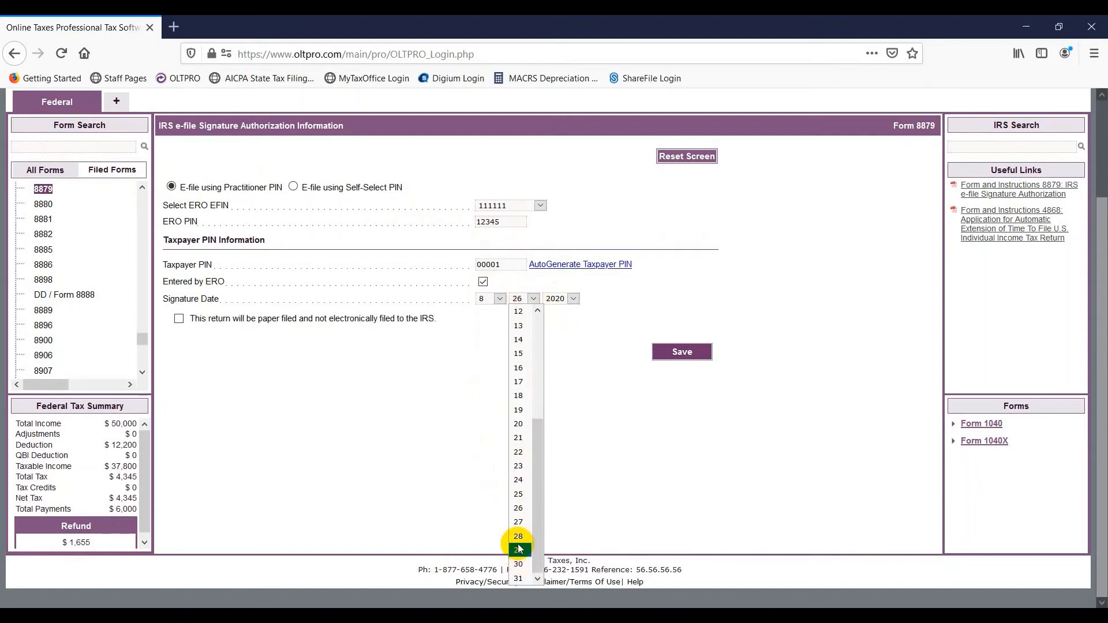
{"action": "left_click", "coordinate": [518, 521]}
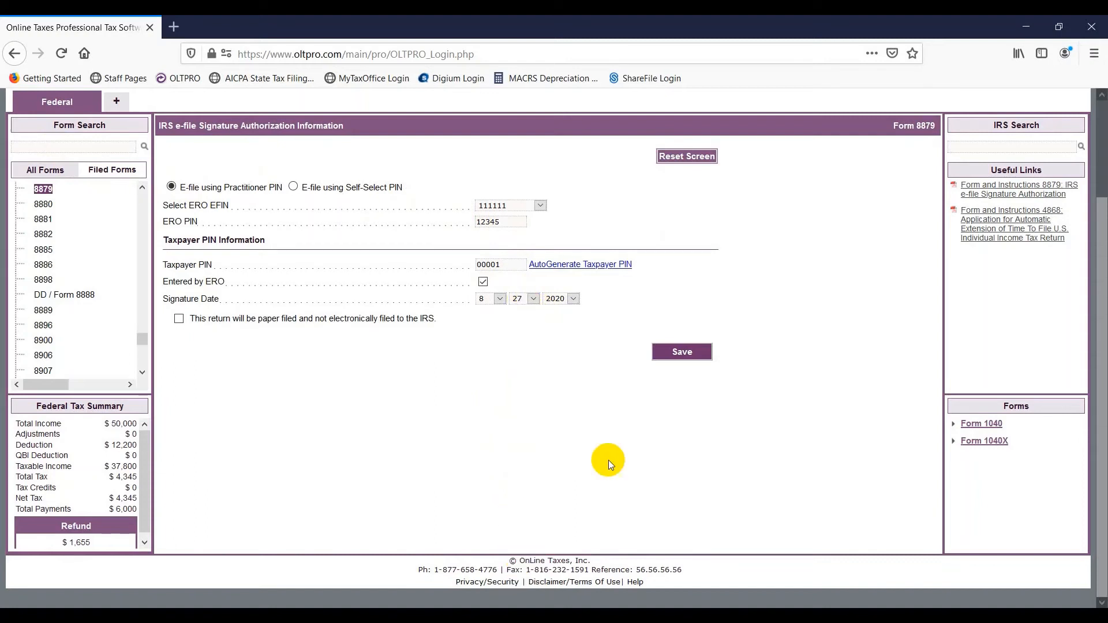
{"action": "left_click", "coordinate": [679, 351]}
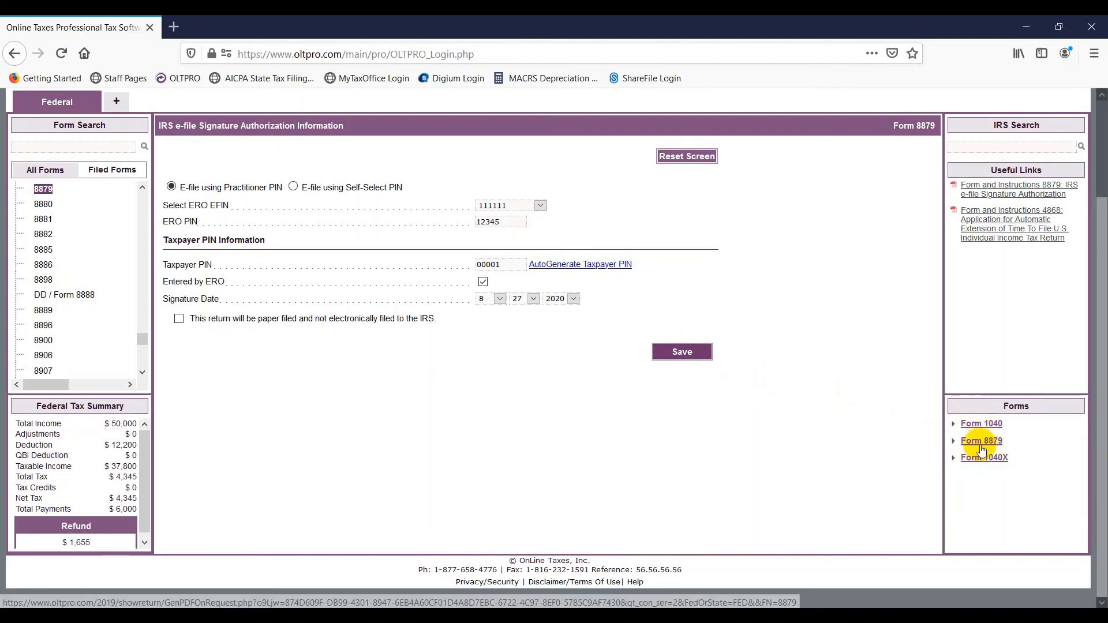
{"action": "scroll", "coordinate": [829, 394], "scroll_direction": "up", "scroll_amount": 3}
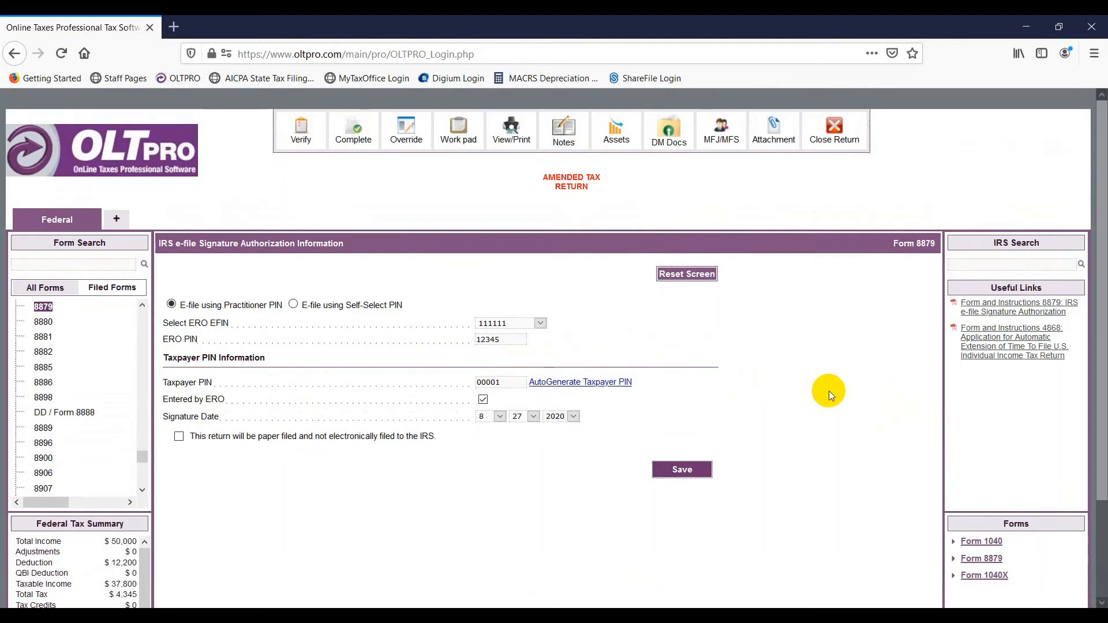
- Verify the return shows no errors, mark it Completed and Reviewed for e-filing, and save
{"action": "left_click", "coordinate": [300, 129]}
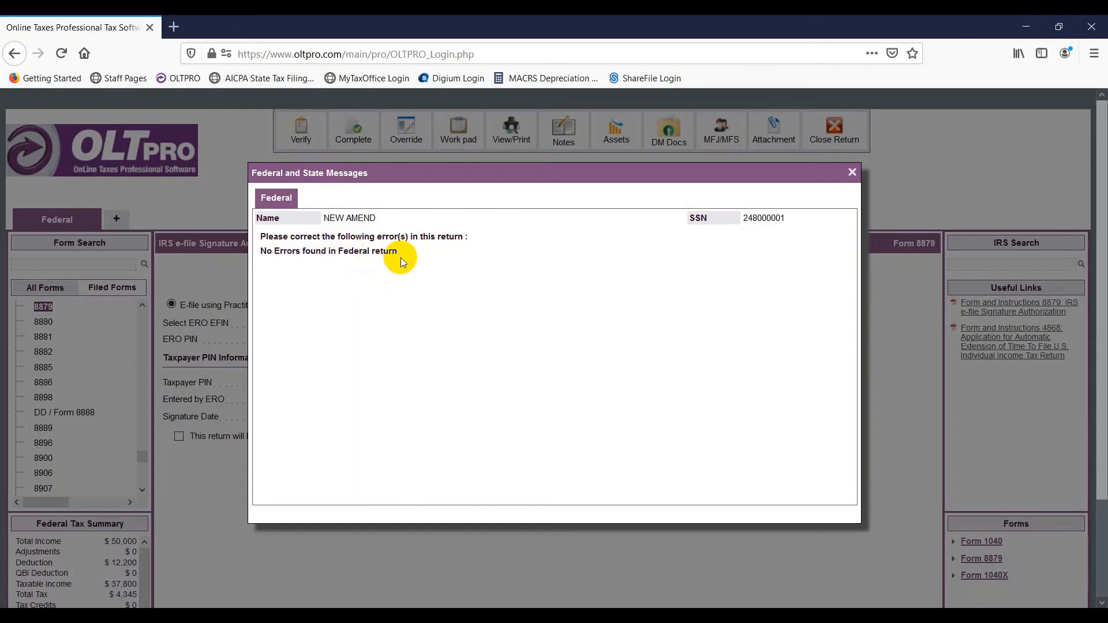
{"action": "left_click", "coordinate": [852, 172]}
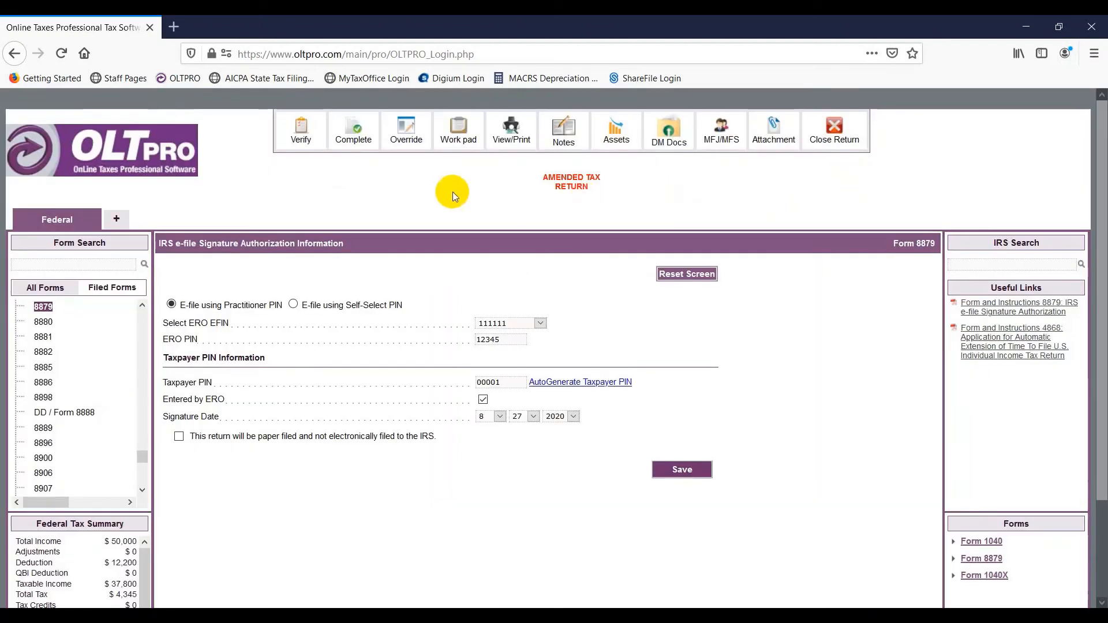
{"action": "left_click", "coordinate": [355, 131]}
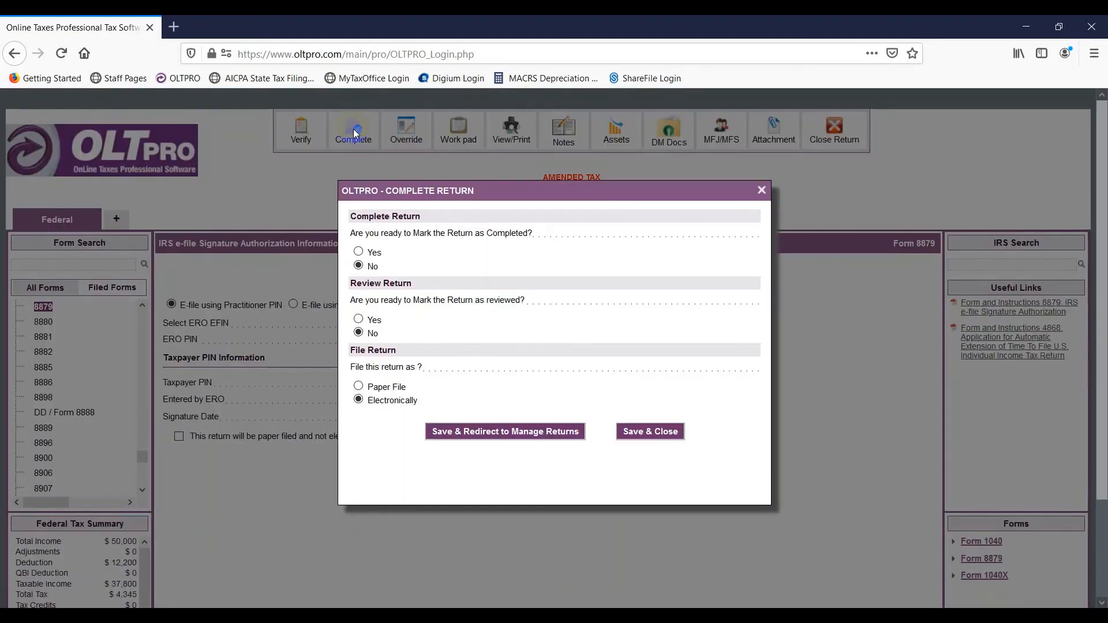
{"action": "left_click", "coordinate": [359, 253]}
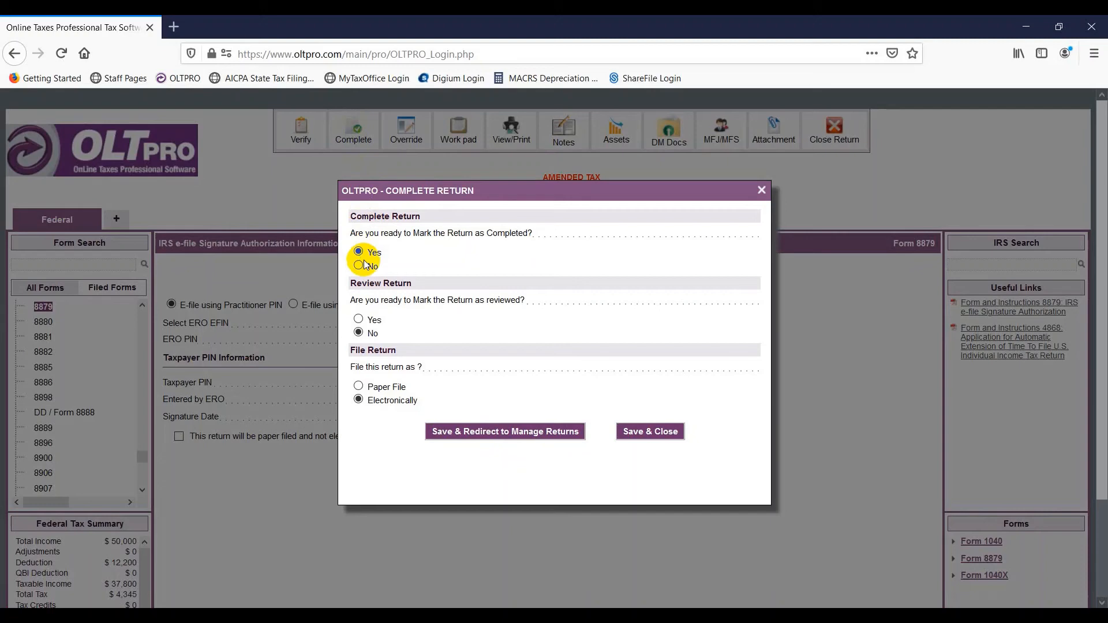
{"action": "left_click", "coordinate": [359, 320]}
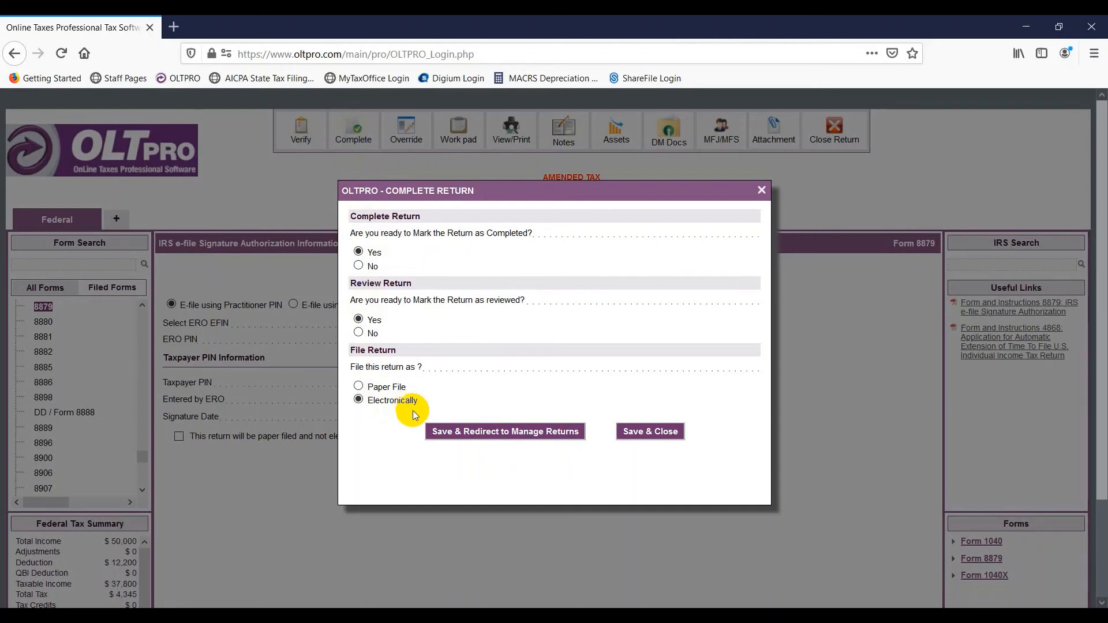
{"action": "left_click", "coordinate": [466, 433]}
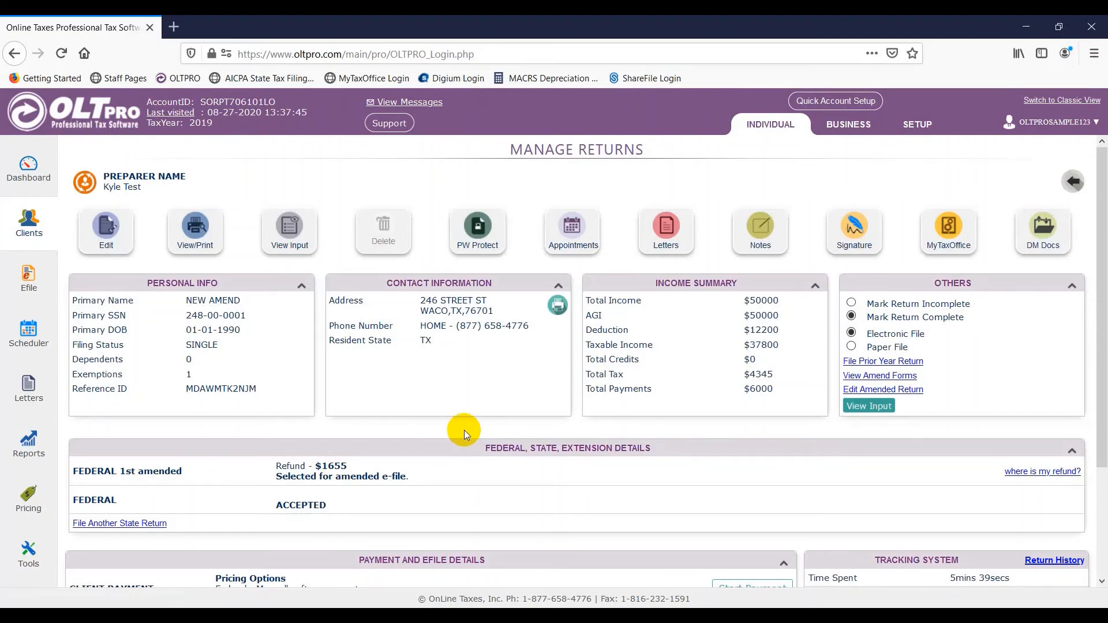
- Create a new invoice with a $100 federal charge and record it as paid by cash
{"action": "scroll", "coordinate": [463, 431], "scroll_direction": "down", "scroll_amount": 3}
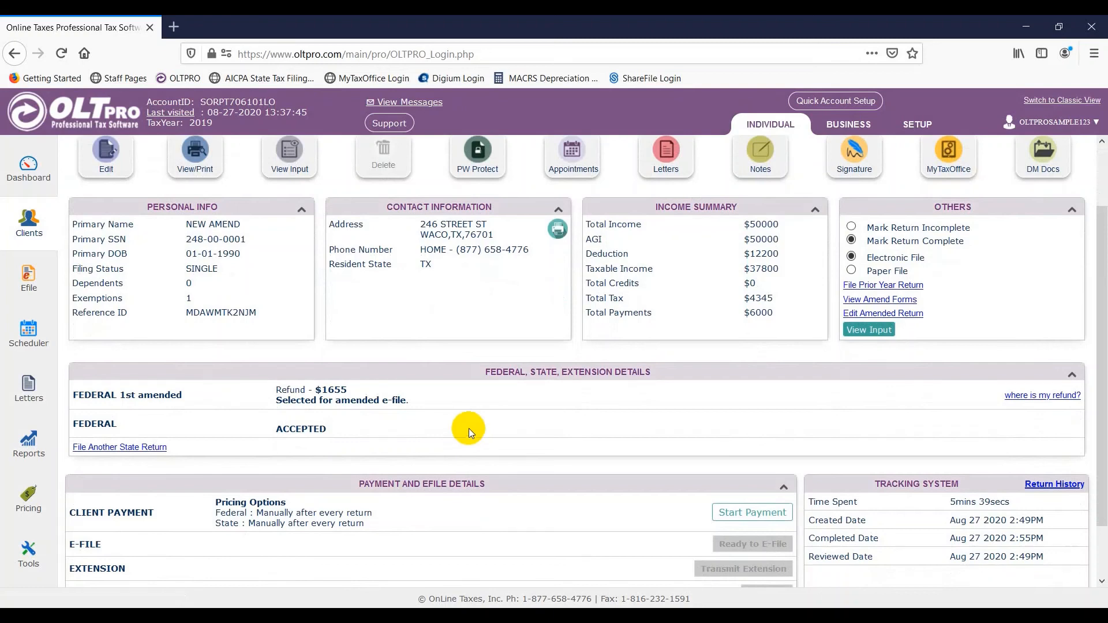
{"action": "scroll", "coordinate": [469, 428], "scroll_direction": "down", "scroll_amount": 2}
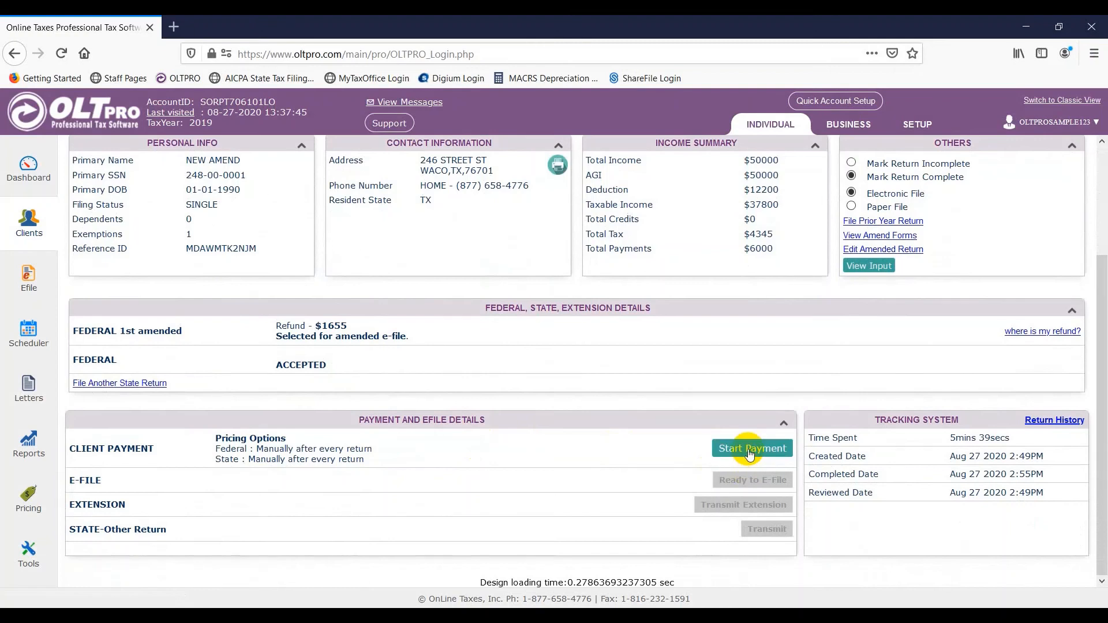
{"action": "left_click", "coordinate": [749, 450]}
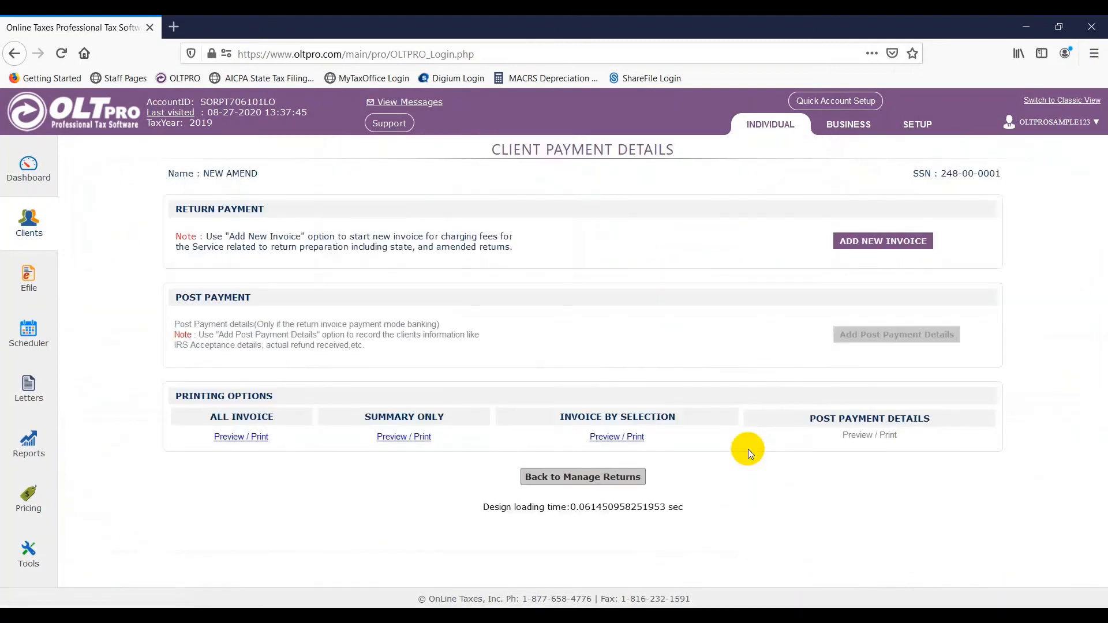
{"action": "left_click", "coordinate": [862, 248]}
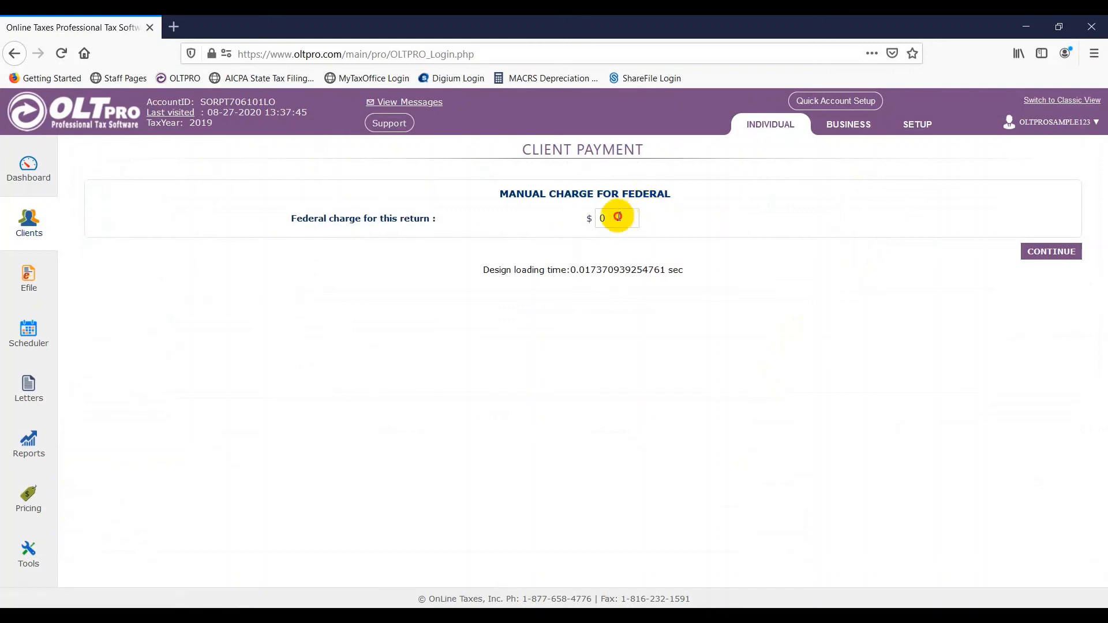
{"action": "double_click", "coordinate": [615, 218]}
{"action": "type", "text": "100"}
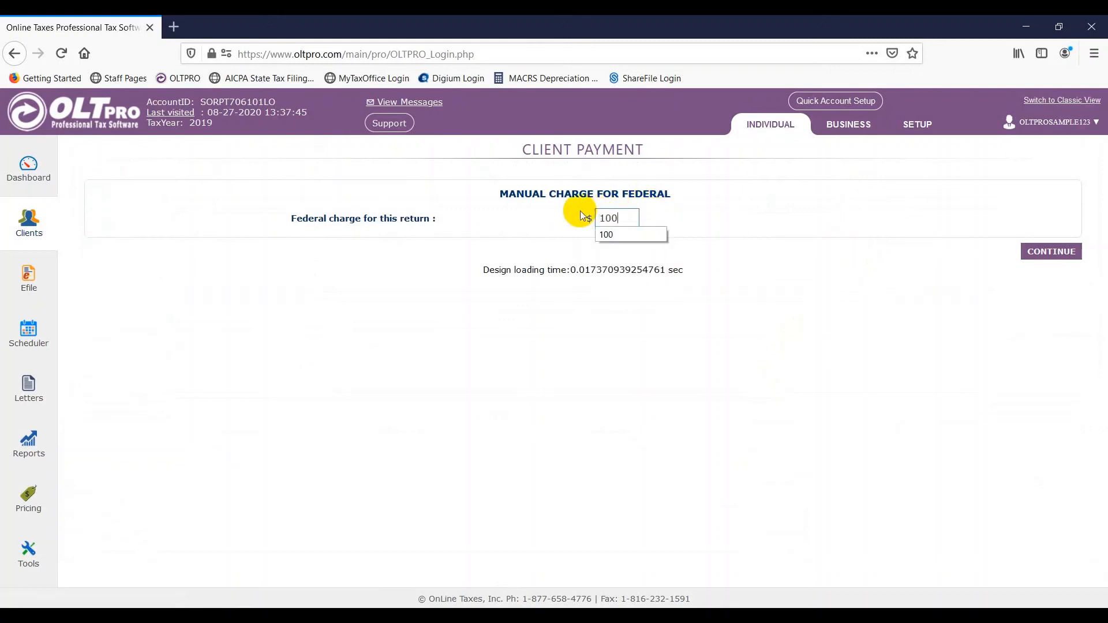
{"action": "left_click", "coordinate": [899, 354]}
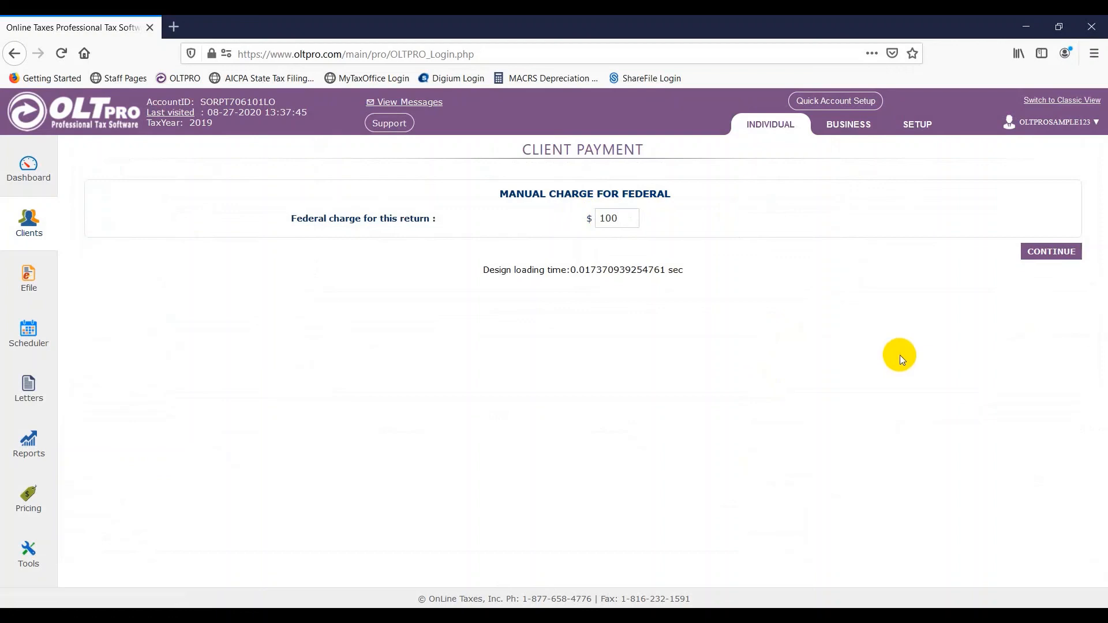
{"action": "left_click", "coordinate": [1059, 251]}
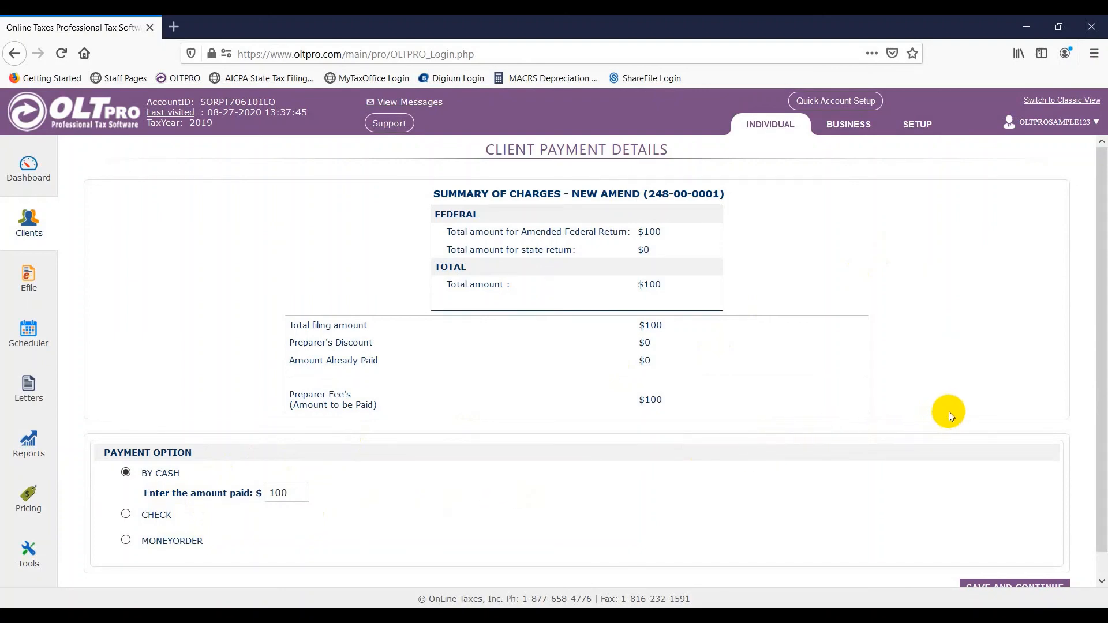
{"action": "scroll", "coordinate": [952, 411], "scroll_direction": "down", "scroll_amount": 1}
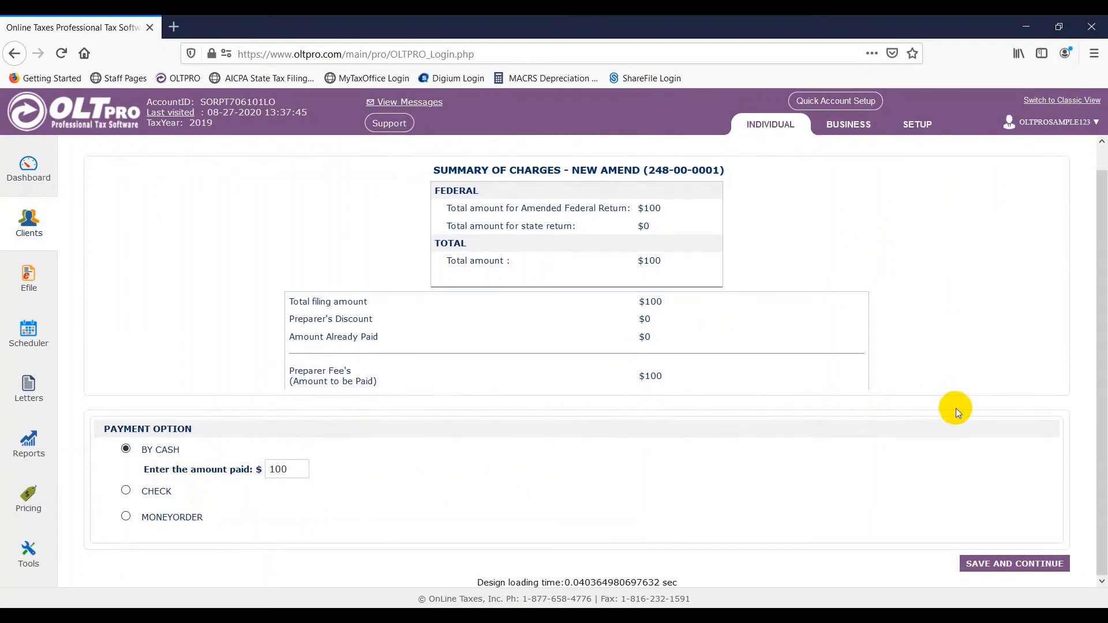
{"action": "left_click", "coordinate": [1024, 565]}
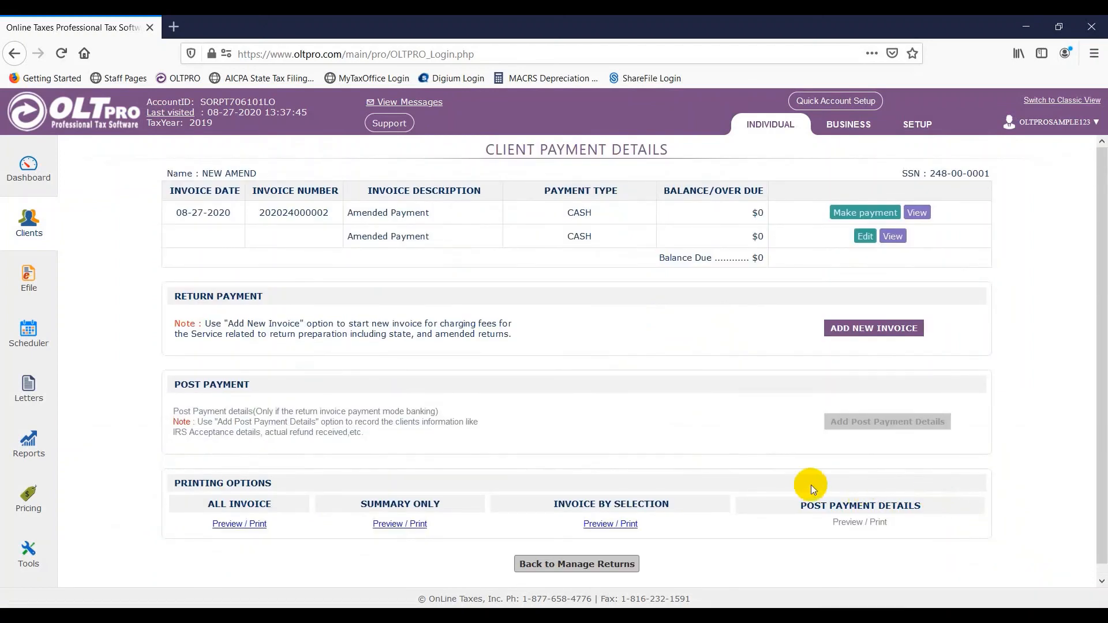
- Select the 1040 Amended Return on the Transmit Now page and transmit its e-file
{"action": "left_click", "coordinate": [621, 568]}
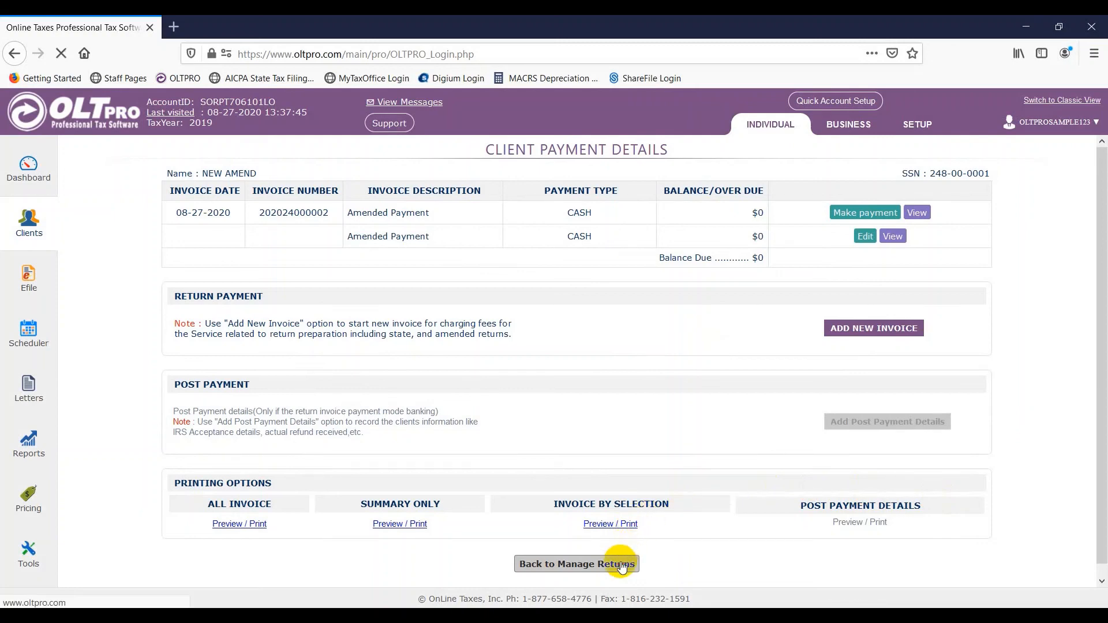
{"action": "scroll", "coordinate": [619, 521], "scroll_direction": "down", "scroll_amount": 2}
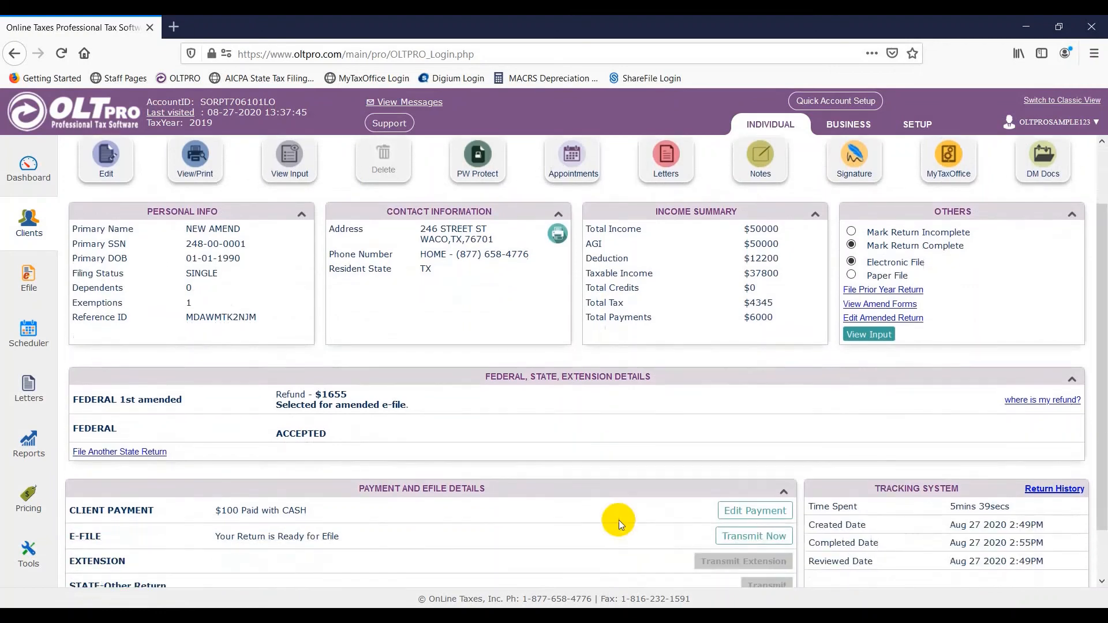
{"action": "left_click", "coordinate": [734, 536]}
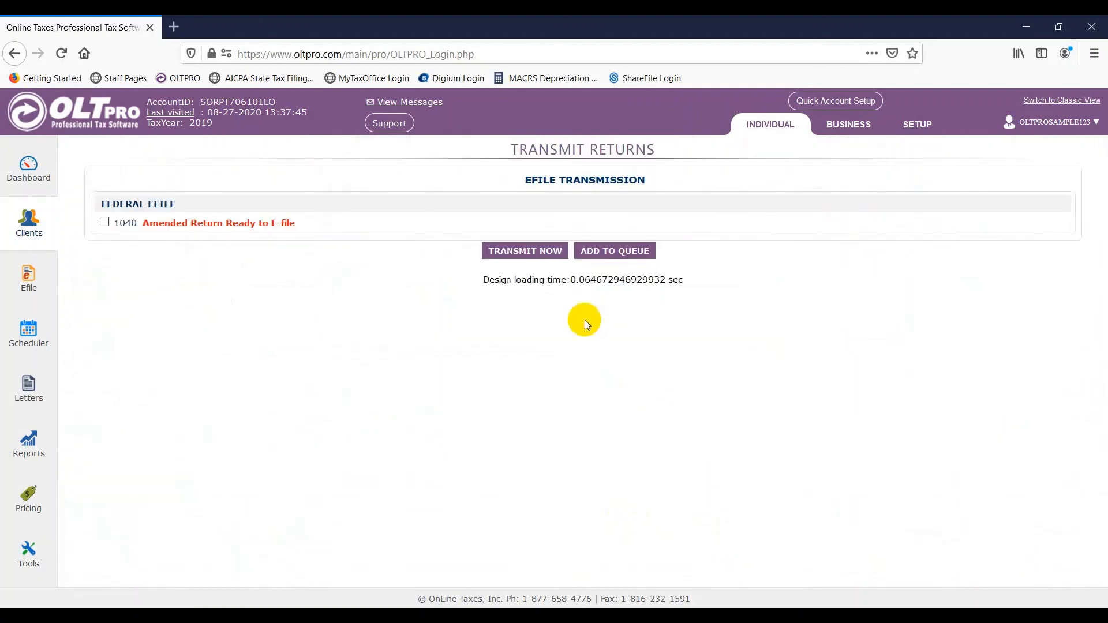
{"action": "left_click", "coordinate": [105, 222]}
{"action": "left_click", "coordinate": [531, 255]}
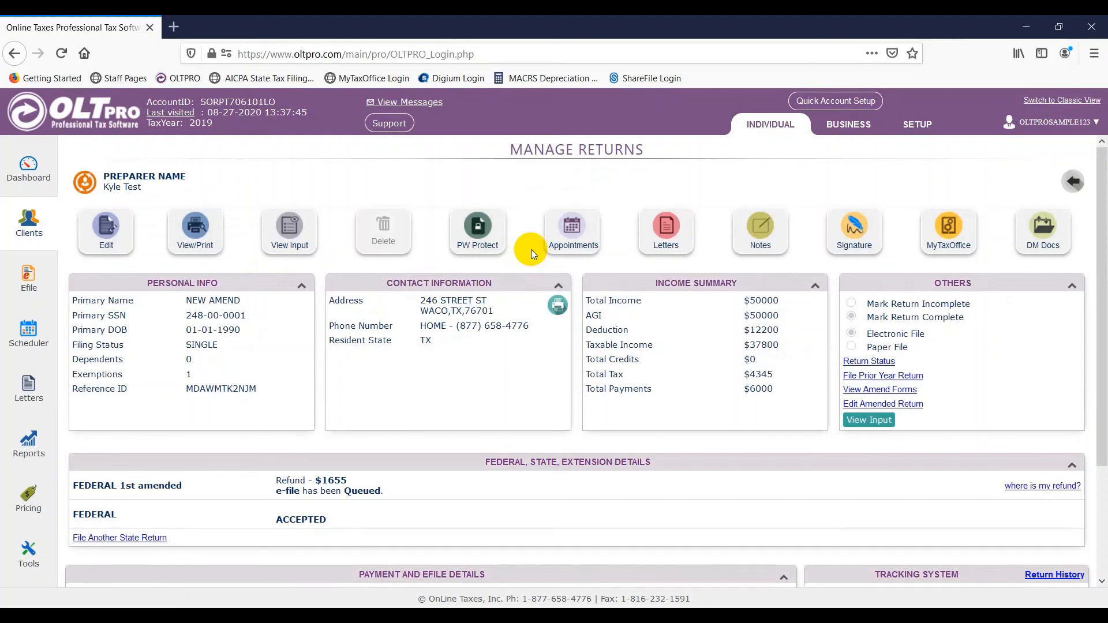
{"action": "scroll", "coordinate": [531, 249], "scroll_direction": "down", "scroll_amount": 2}
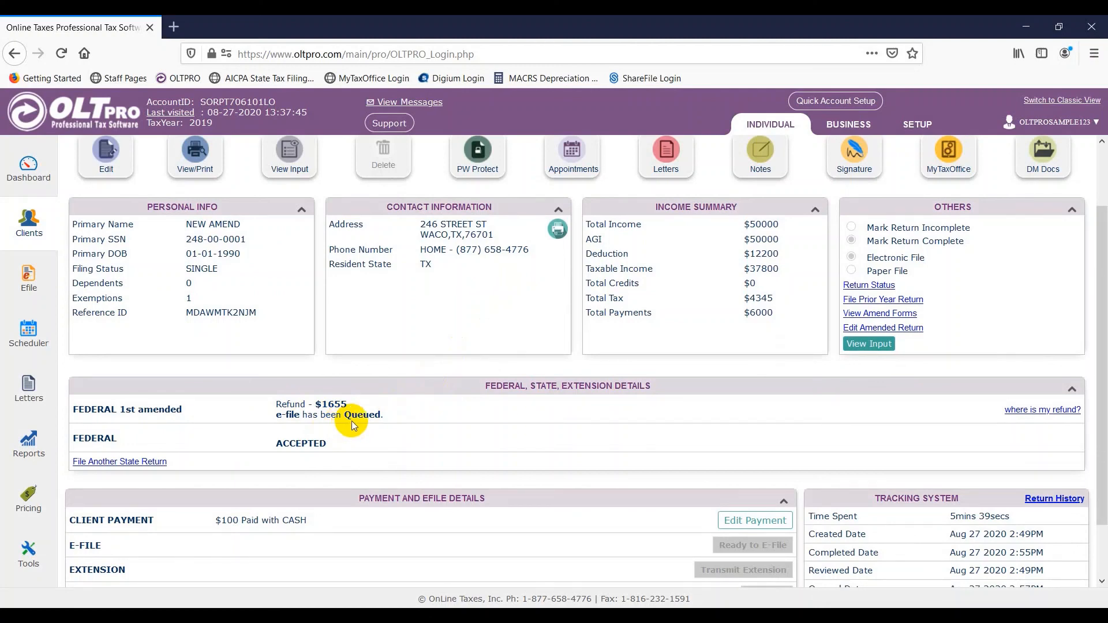
{"action": "scroll", "coordinate": [354, 425], "scroll_direction": "up", "scroll_amount": 2}
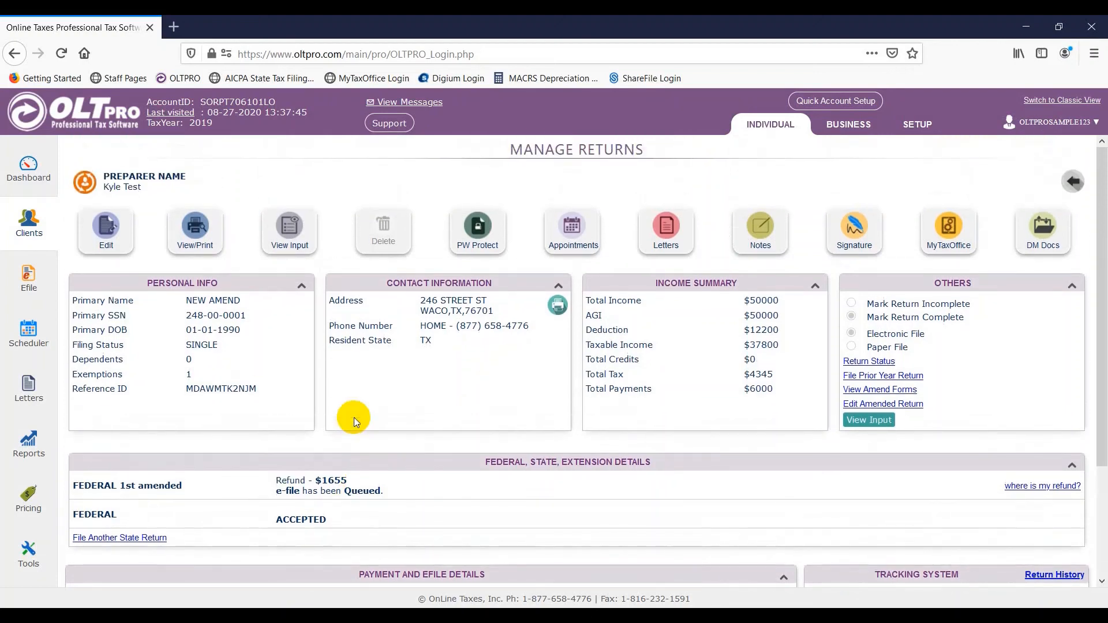